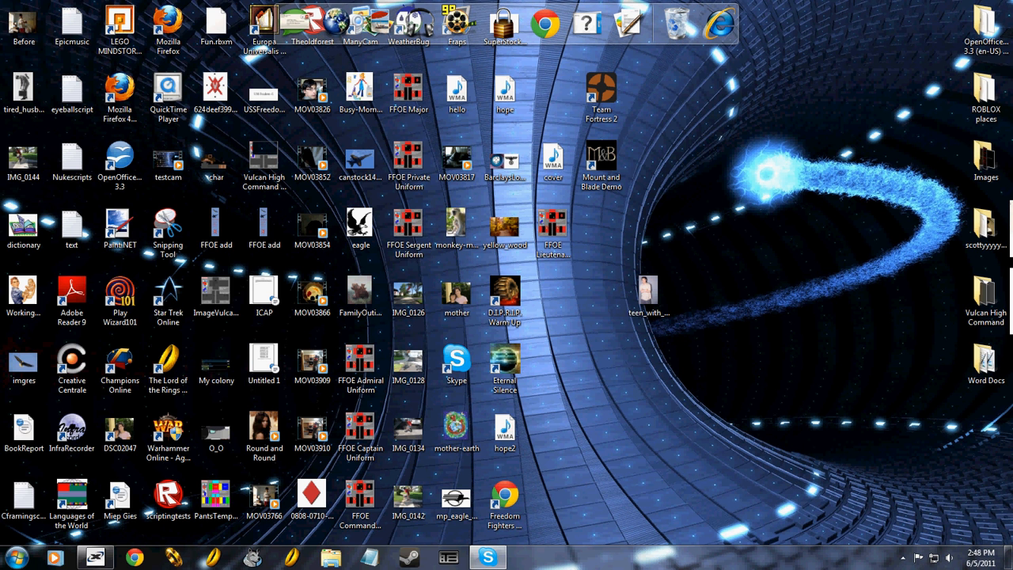
pyautogui.click(16, 558)
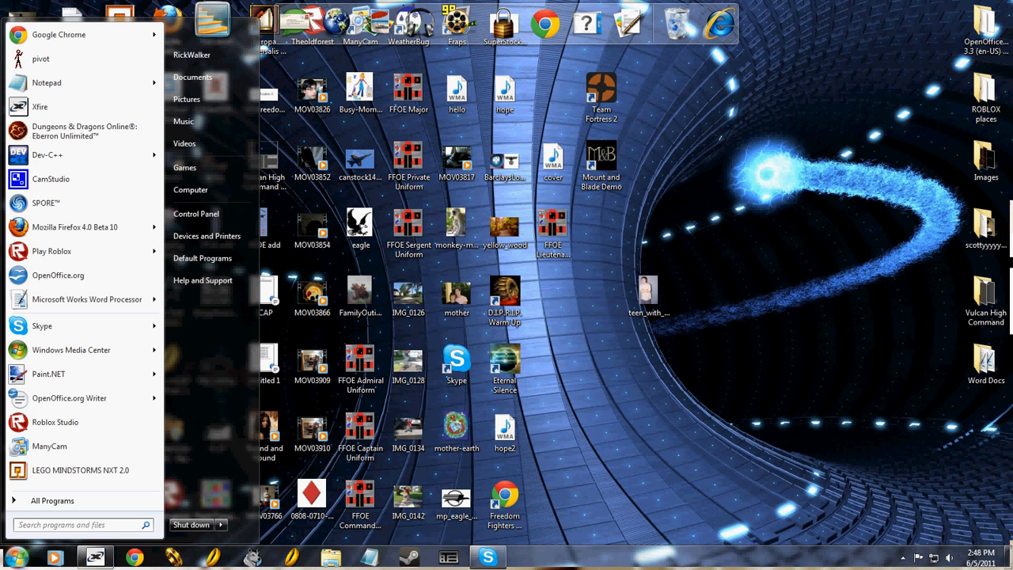
pyautogui.write('roblox')
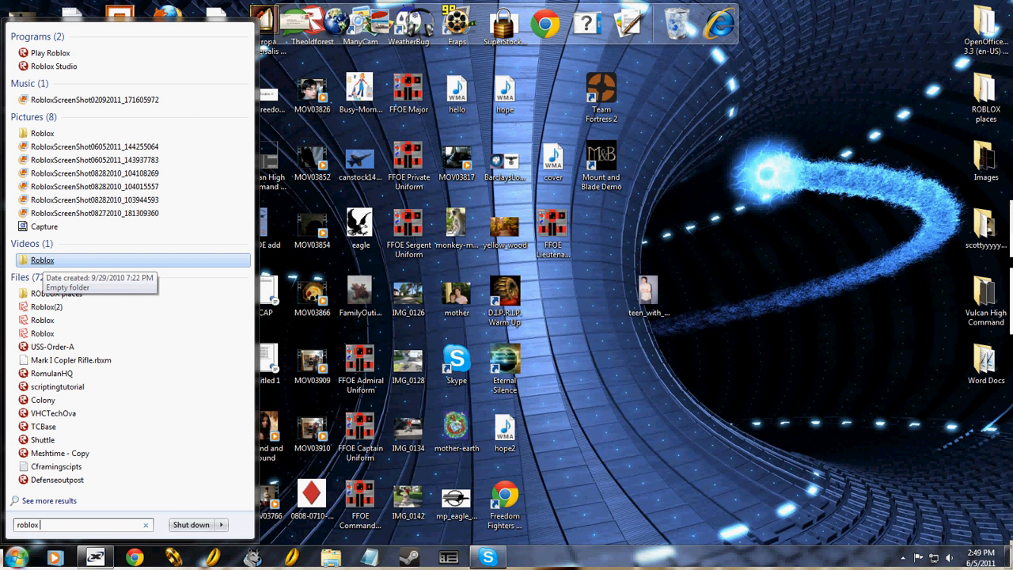
pyautogui.click(44, 259)
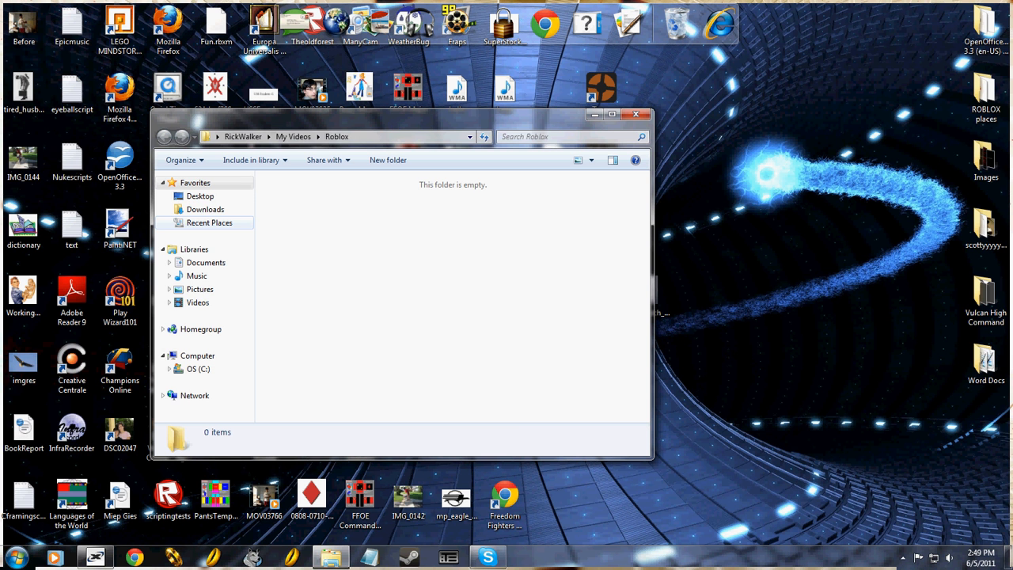
pyautogui.click(635, 114)
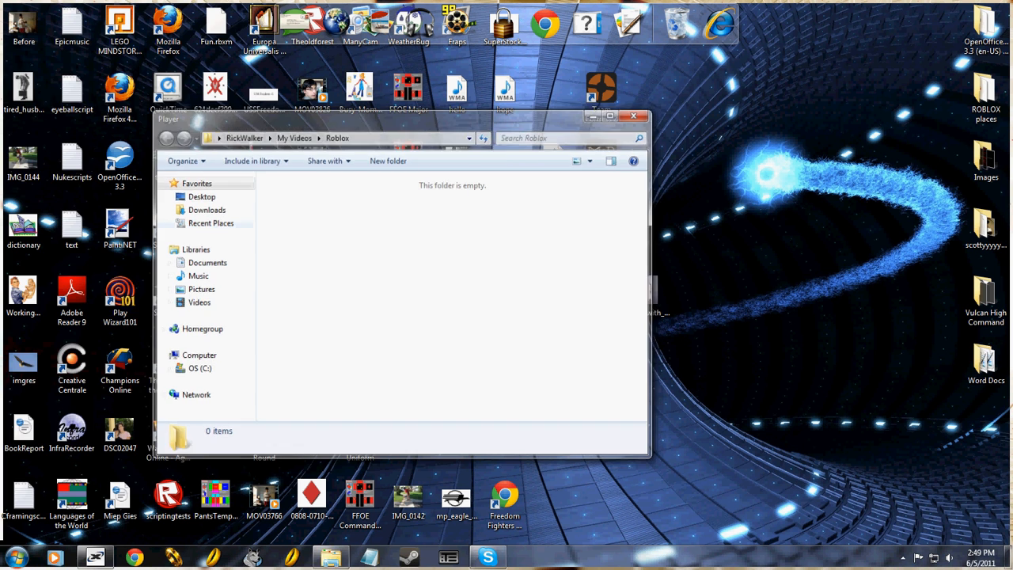
# Search the computer for "roblox" and launch Roblox Studio.
pyautogui.click(17, 557)
pyautogui.write('roblox')
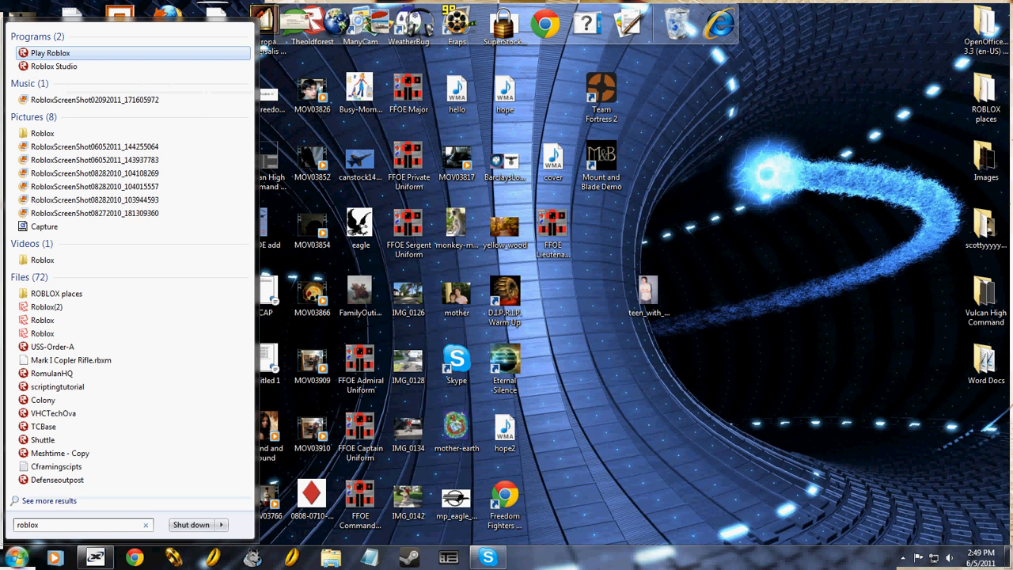
pyautogui.click(54, 67)
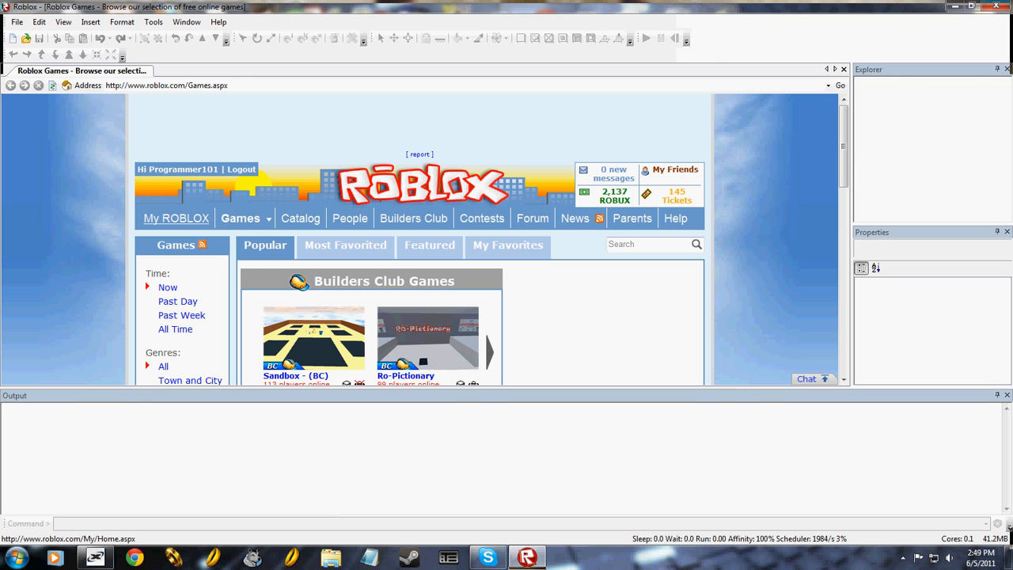
# Open the account's My Places page on the Roblox site and look through the active and inactive places.
pyautogui.click(175, 218)
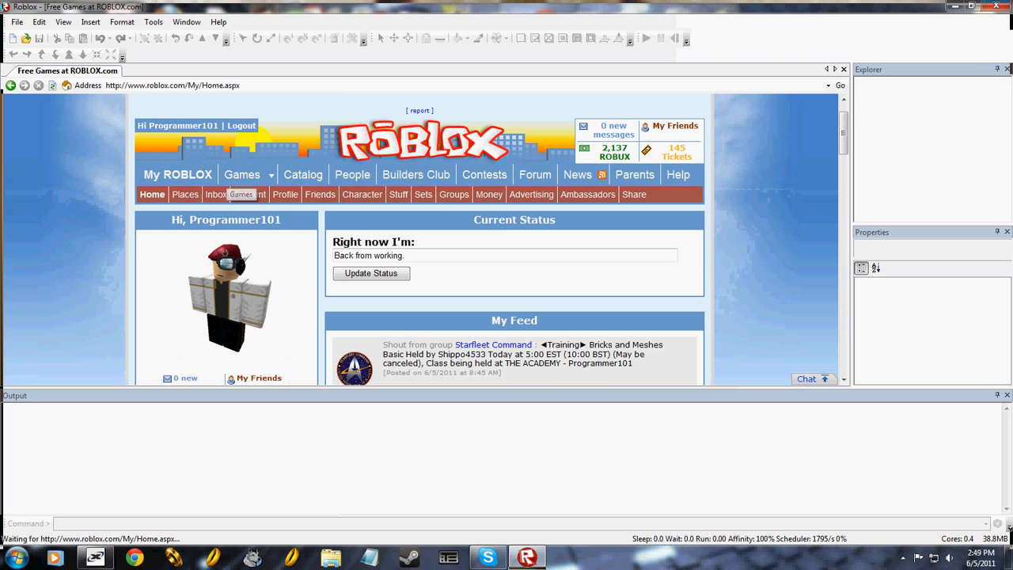
pyautogui.click(185, 194)
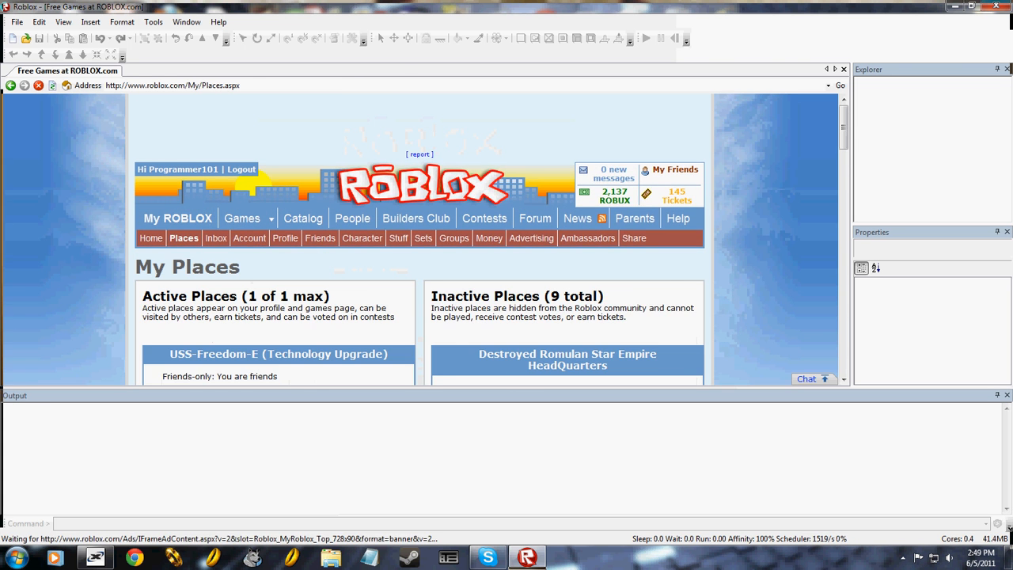
pyautogui.scroll(-5, 420, 239)
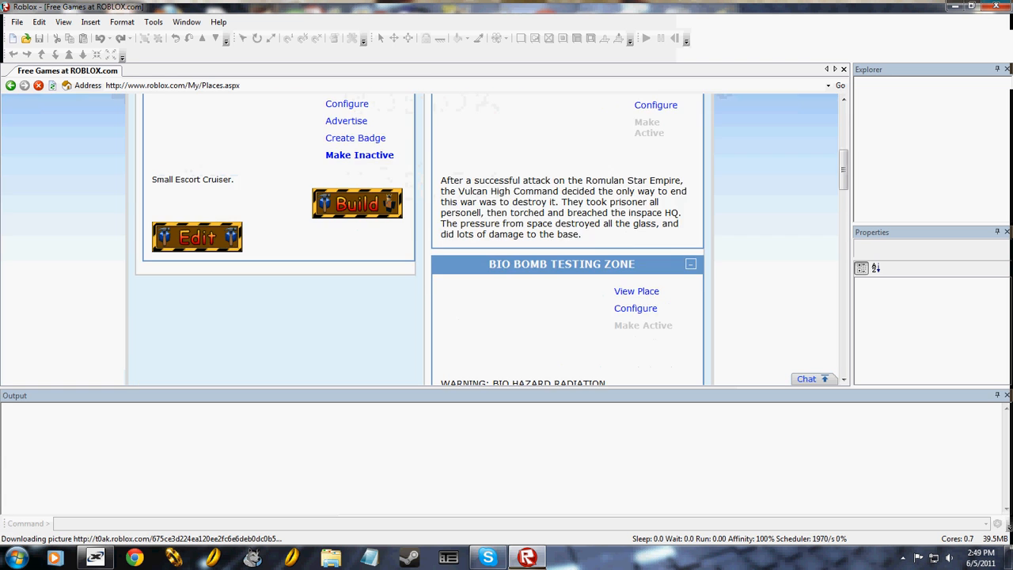
pyautogui.scroll(2, 420, 239)
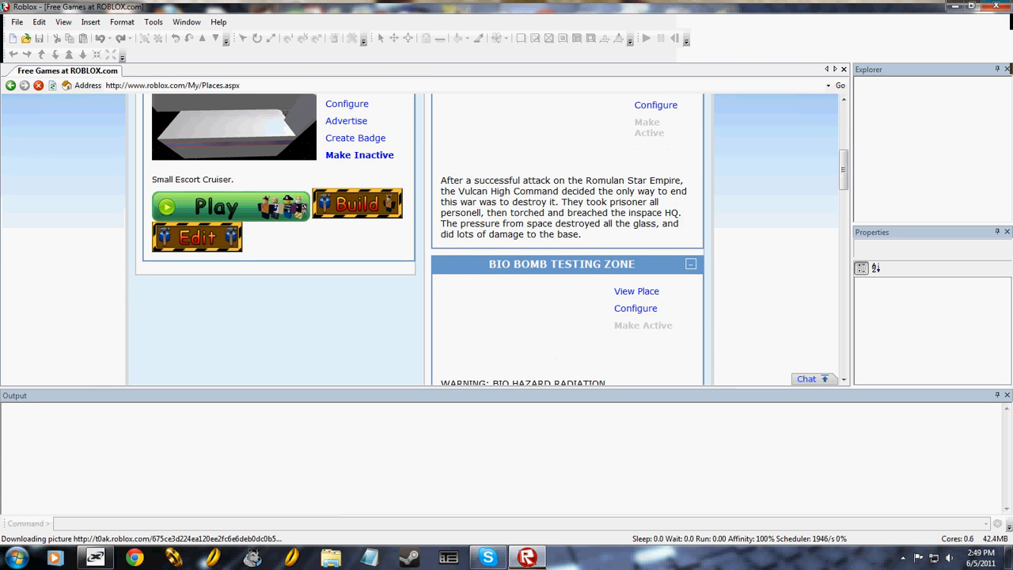
pyautogui.scroll(1, 419, 239)
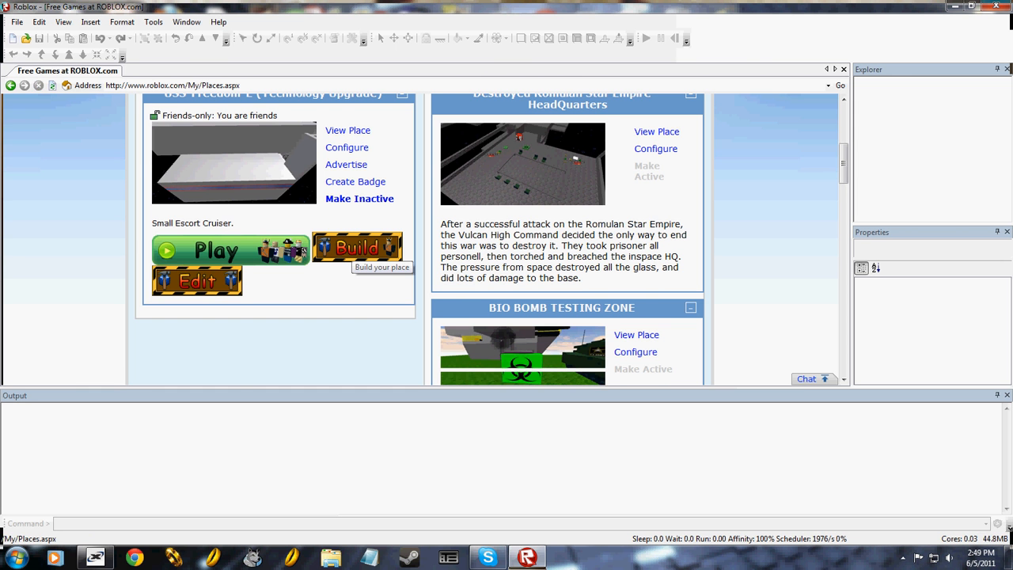
pyautogui.scroll(2, 353, 249)
pyautogui.scroll(-1, 355, 273)
pyautogui.scroll(1, 355, 297)
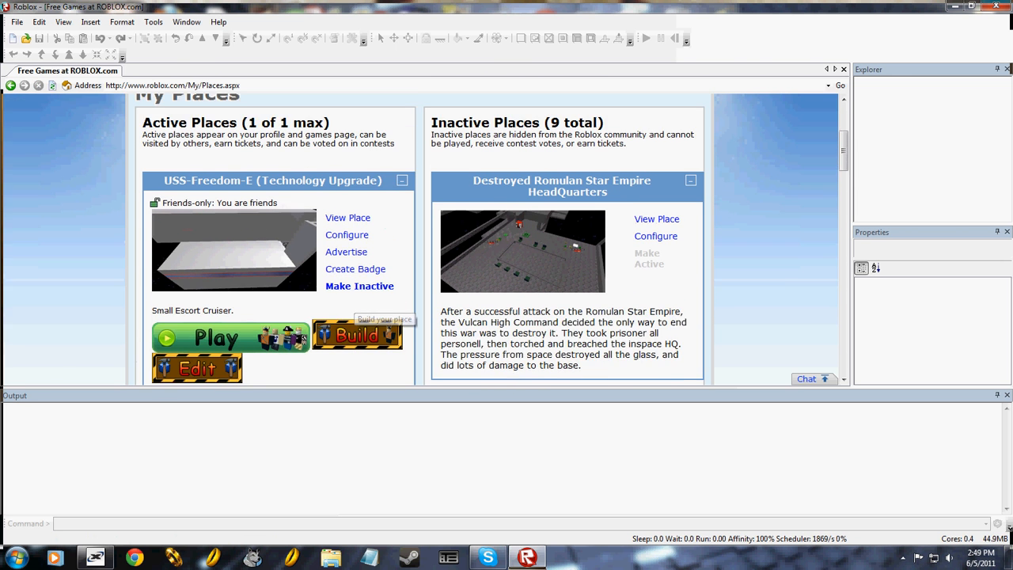
pyautogui.scroll(1, 372, 309)
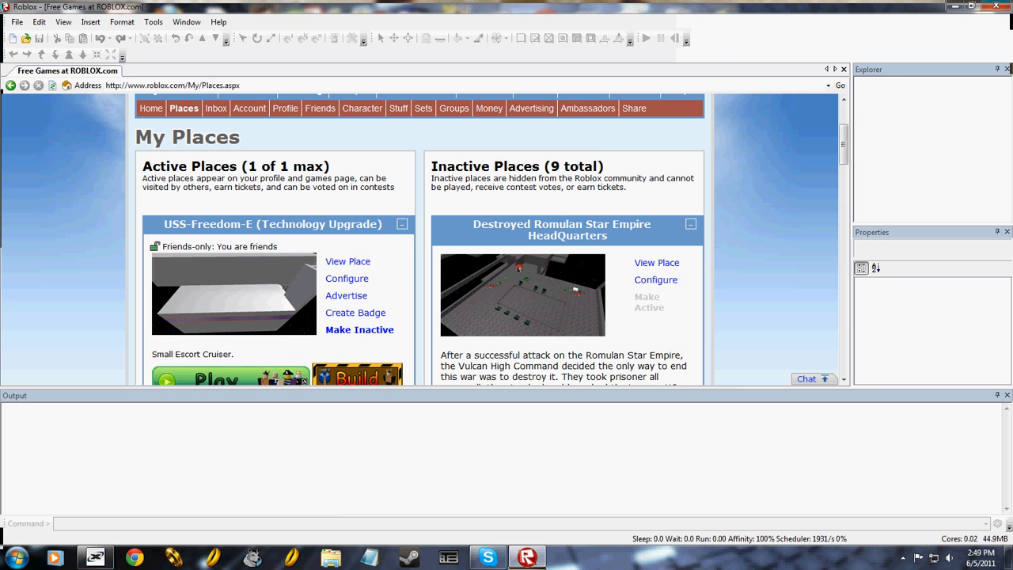
pyautogui.scroll(2, 425, 240)
pyautogui.scroll(-8, 425, 239)
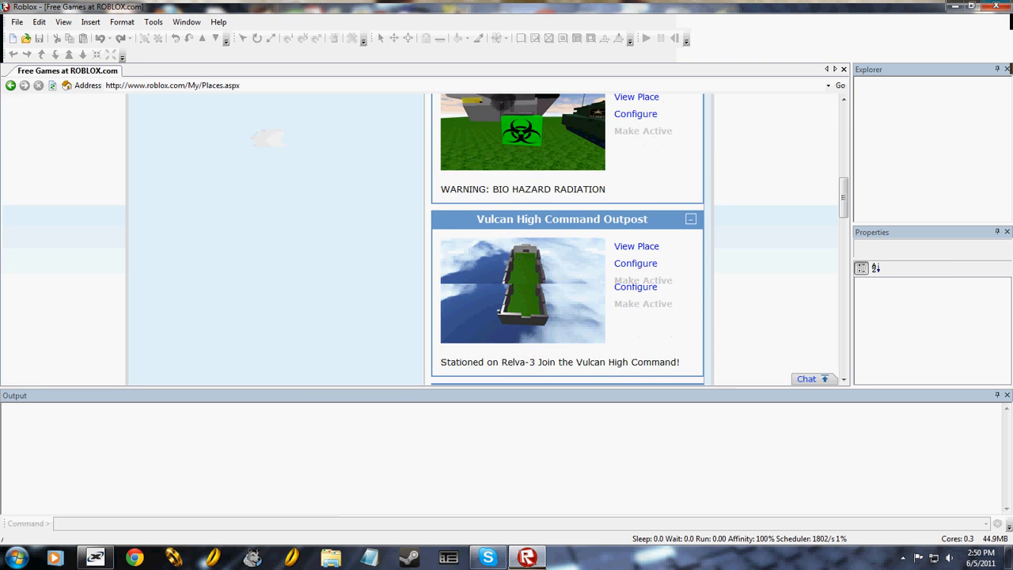
pyautogui.scroll(9, 356, 230)
pyautogui.scroll(-2, 356, 229)
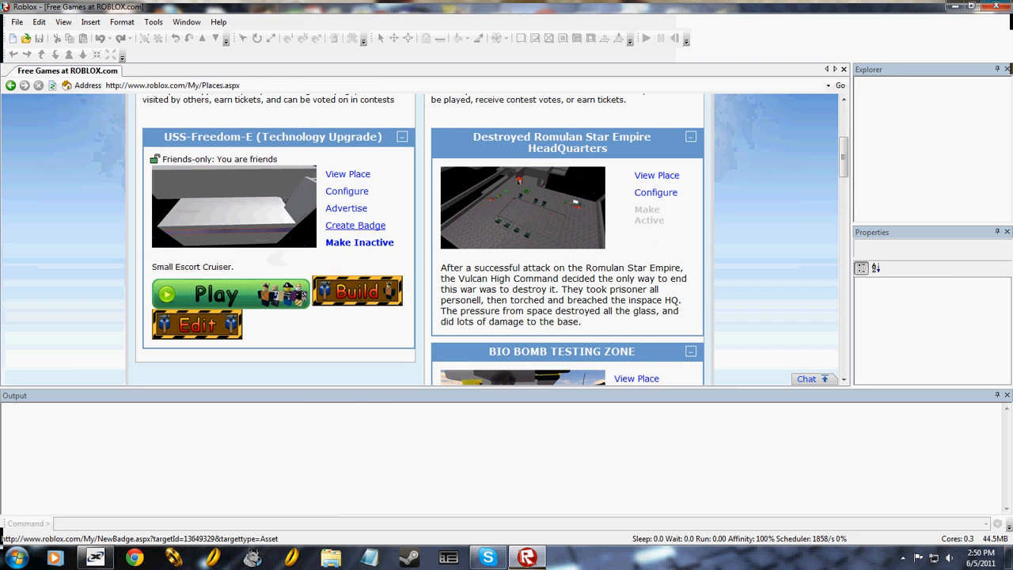
pyautogui.scroll(-1, 273, 215)
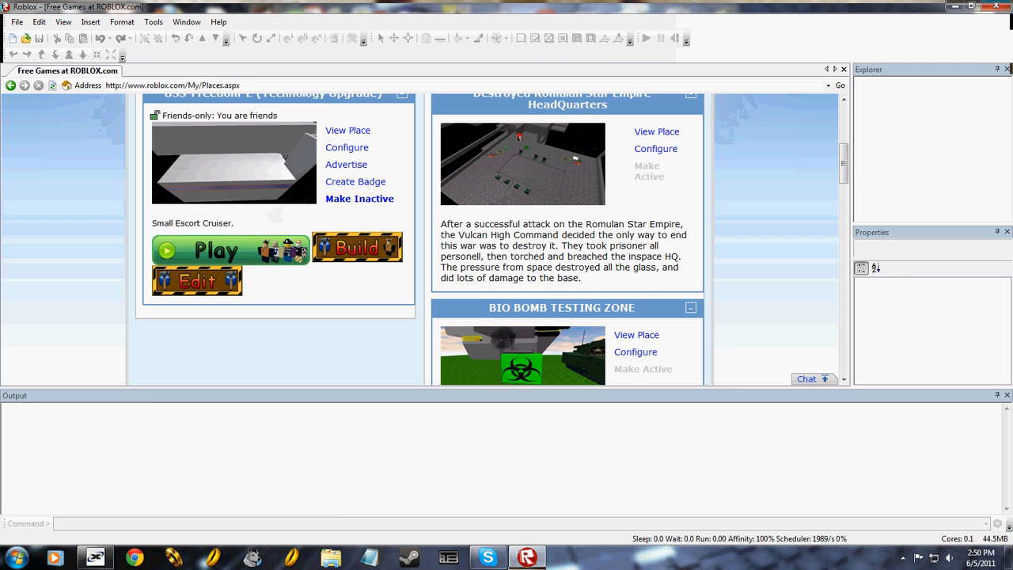
pyautogui.scroll(3, 274, 216)
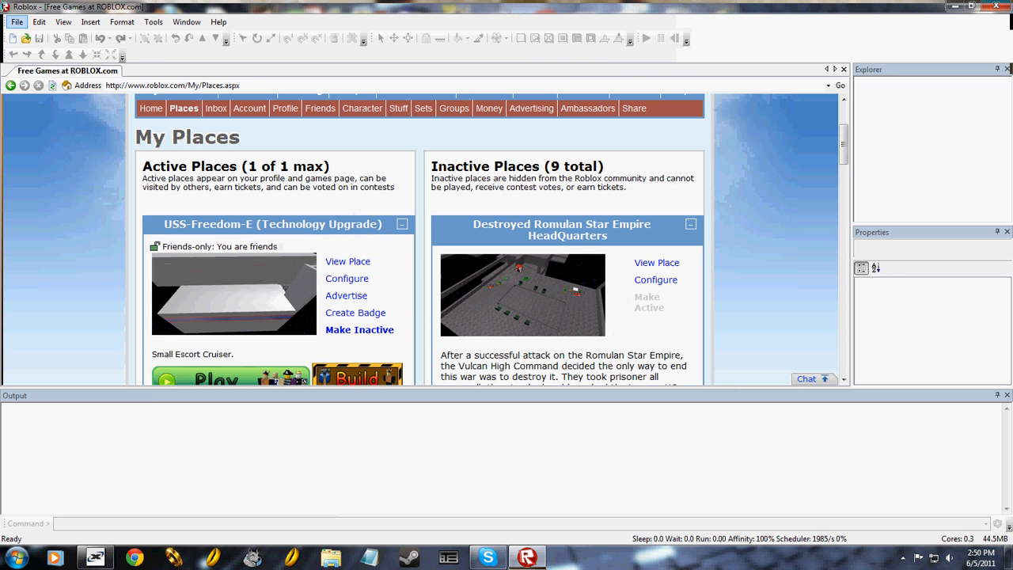
# Create a new empty place.
pyautogui.click(17, 22)
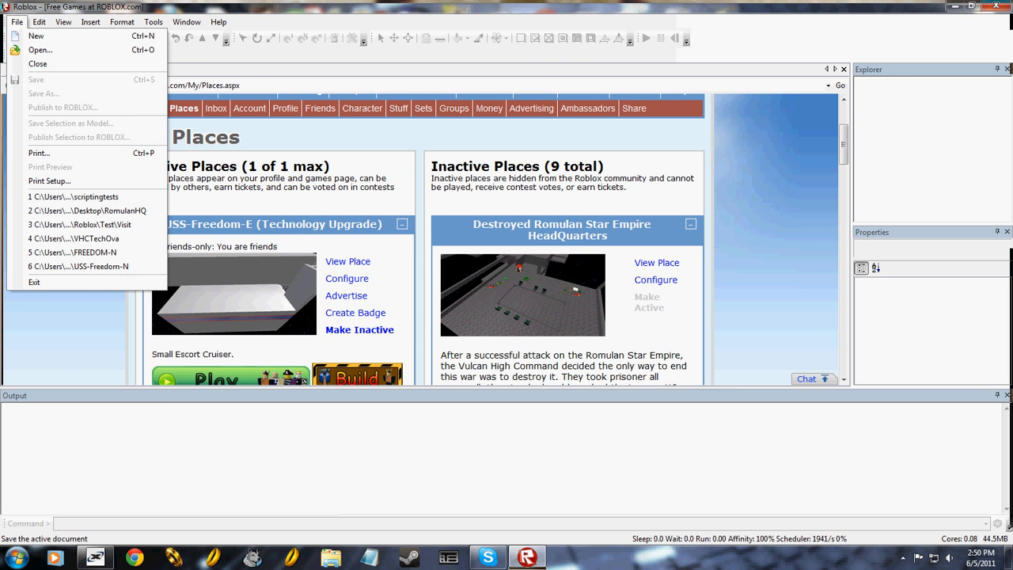
pyautogui.press('Down')
pyautogui.press('Escape')
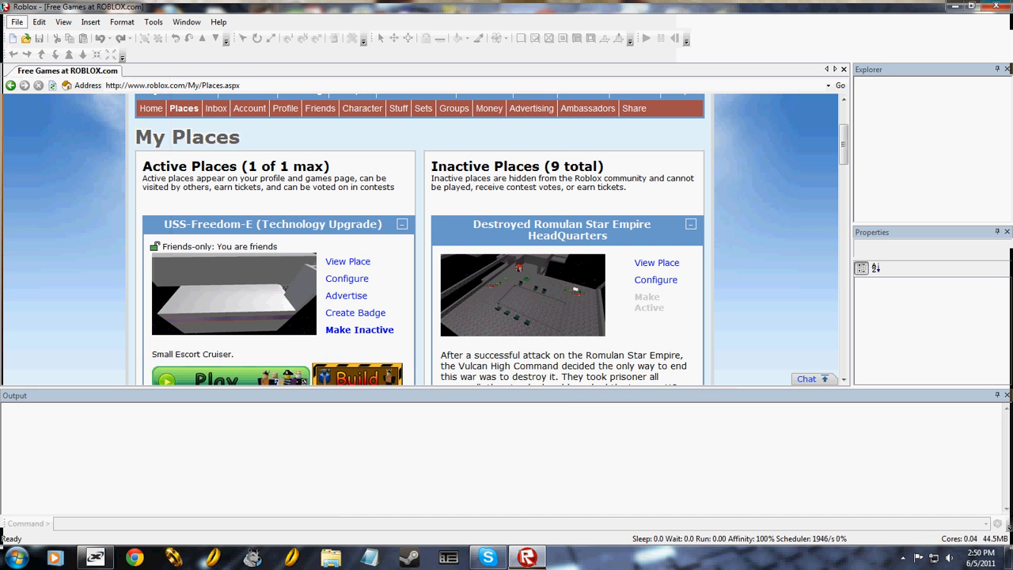
pyautogui.hotkey('ctrl', 'n')
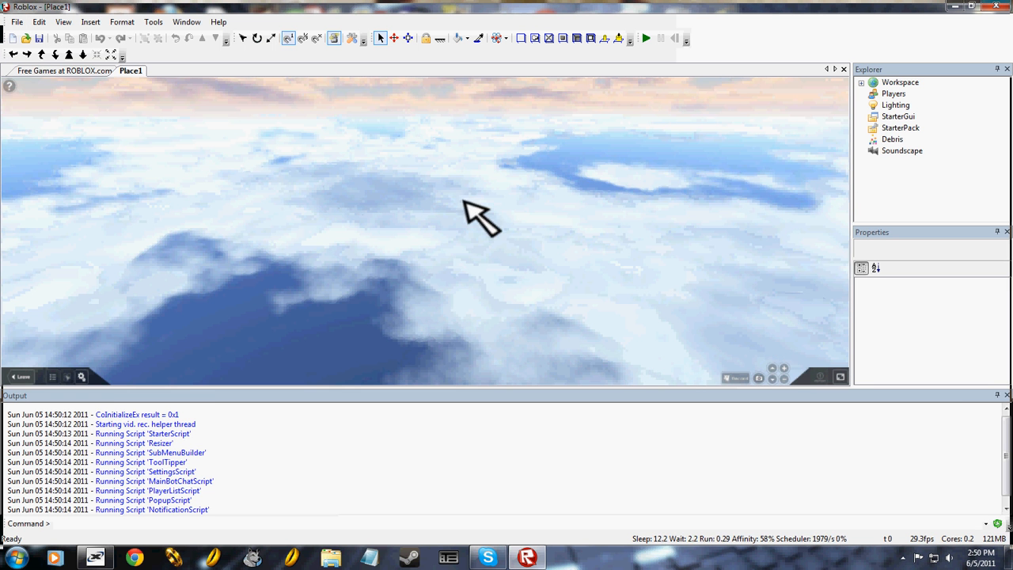
# Show the toolbox and insert a Grass Baseplate from the Terrain category into the empty place.
pyautogui.moveTo(267, 211); pyautogui.dragTo(267, 214, button='right')
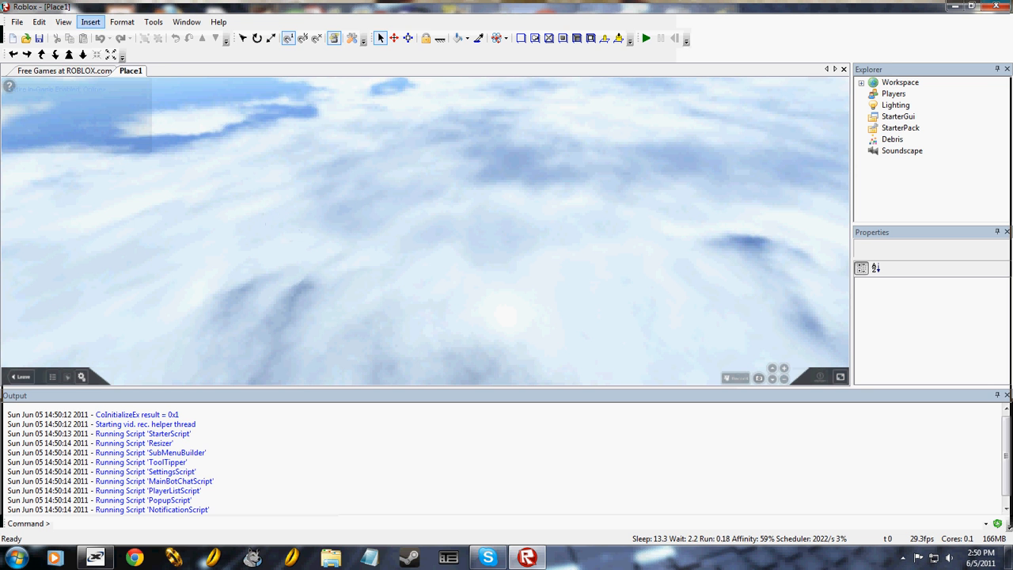
pyautogui.click(63, 22)
pyautogui.click(87, 47)
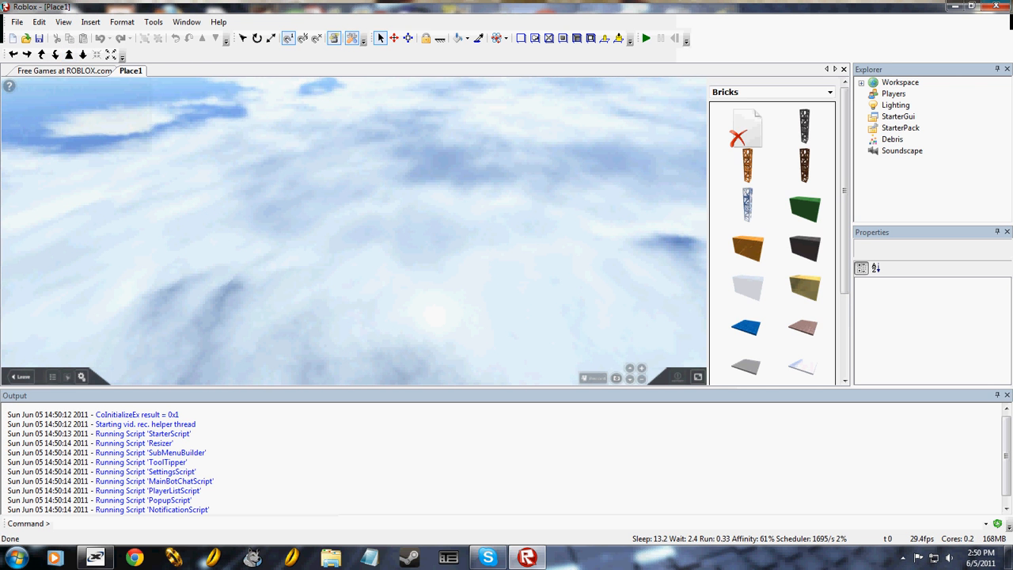
pyautogui.click(791, 91)
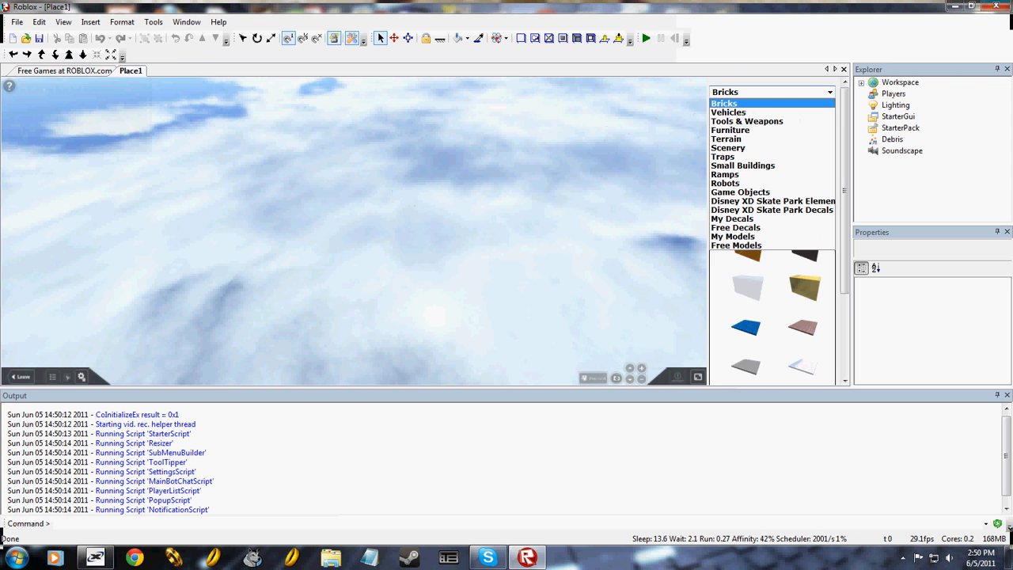
pyautogui.press('Down')
pyautogui.press('Down')
pyautogui.press('Down')
pyautogui.press('Down')
pyautogui.press('Return')
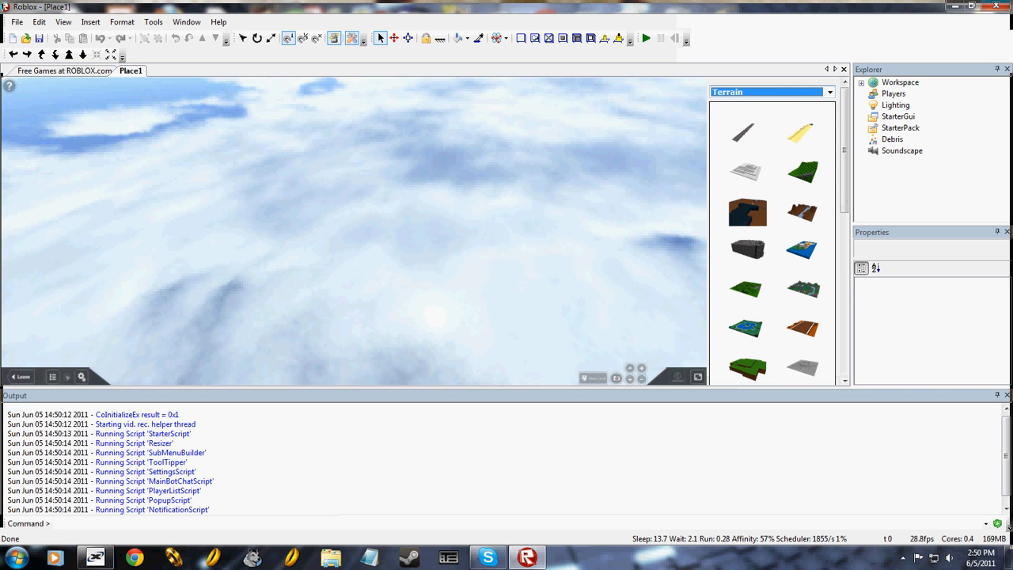
pyautogui.scroll(-5, 749, 203)
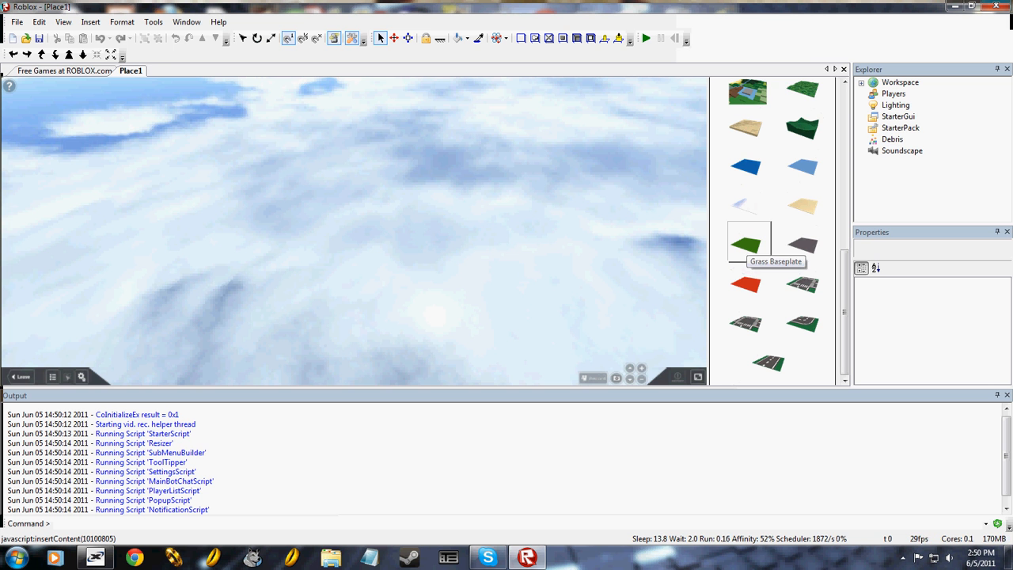
pyautogui.click(747, 246)
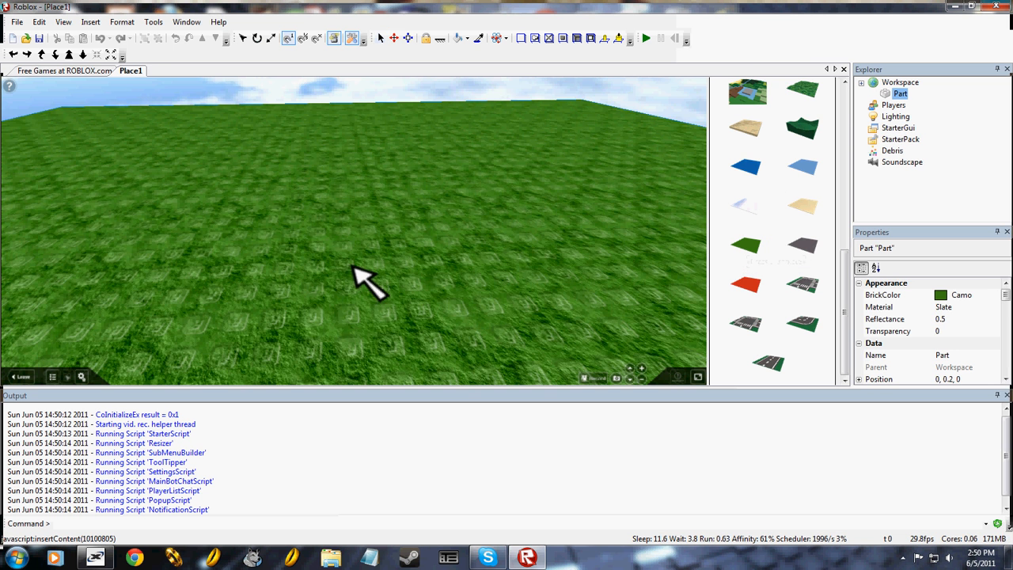
# Insert the bright green brick from the Bricks category and place it on the grass baseplate at about -5, 1.6, 19.
pyautogui.scroll(-5, 350, 283)
pyautogui.scroll(-2, 351, 267)
pyautogui.moveTo(351, 266); pyautogui.dragTo(351, 267, button='right')
pyautogui.scroll(1, 351, 267)
pyautogui.scroll(-4, 353, 265)
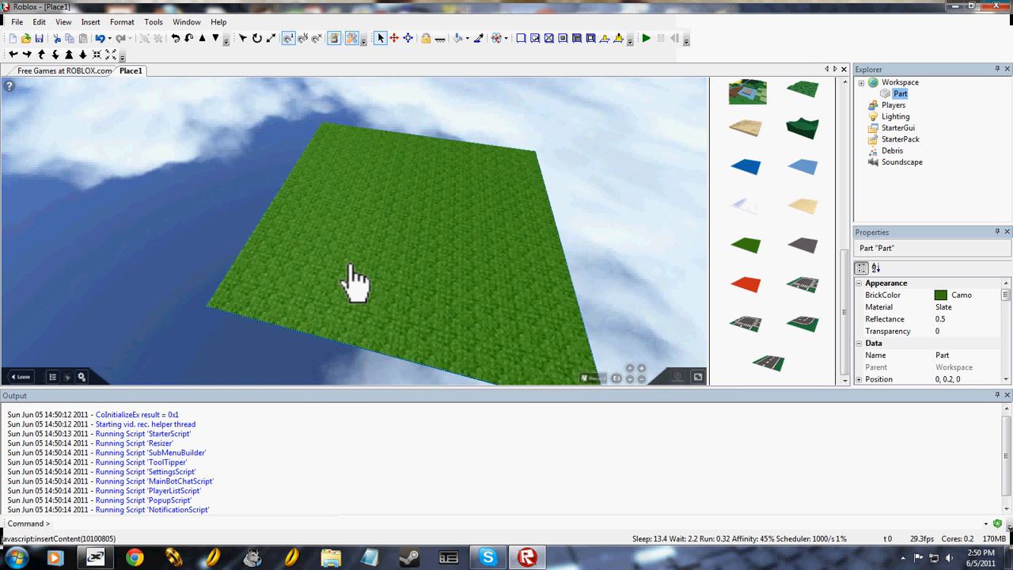
pyautogui.scroll(2, 356, 209)
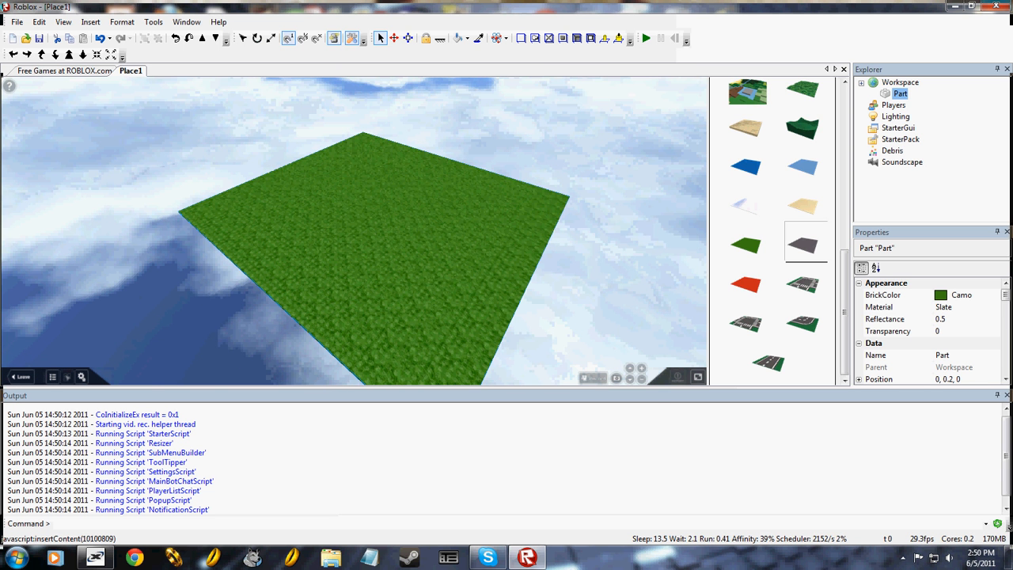
pyautogui.scroll(3, 771, 238)
pyautogui.click(829, 92)
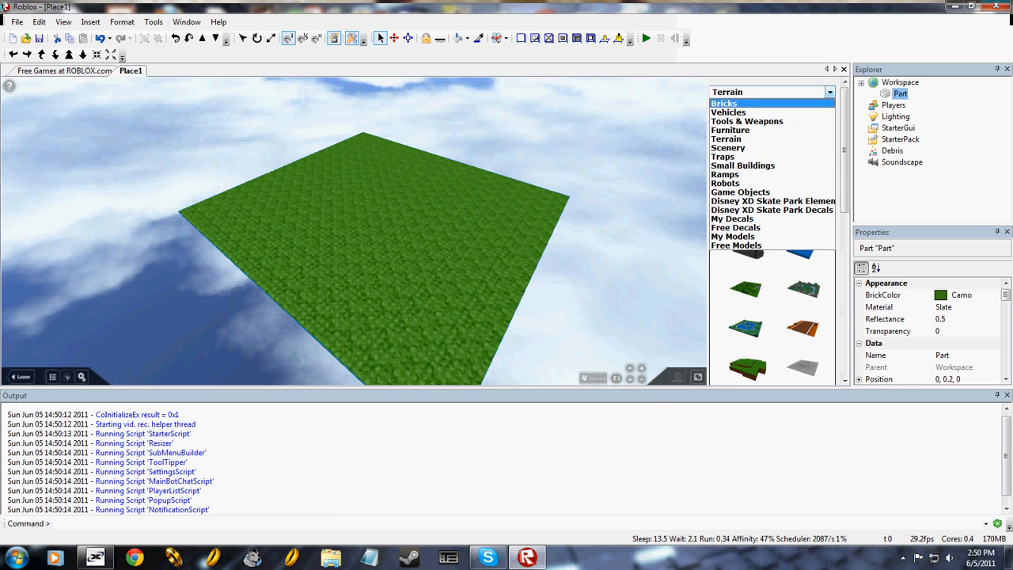
pyautogui.click(724, 104)
pyautogui.click(805, 207)
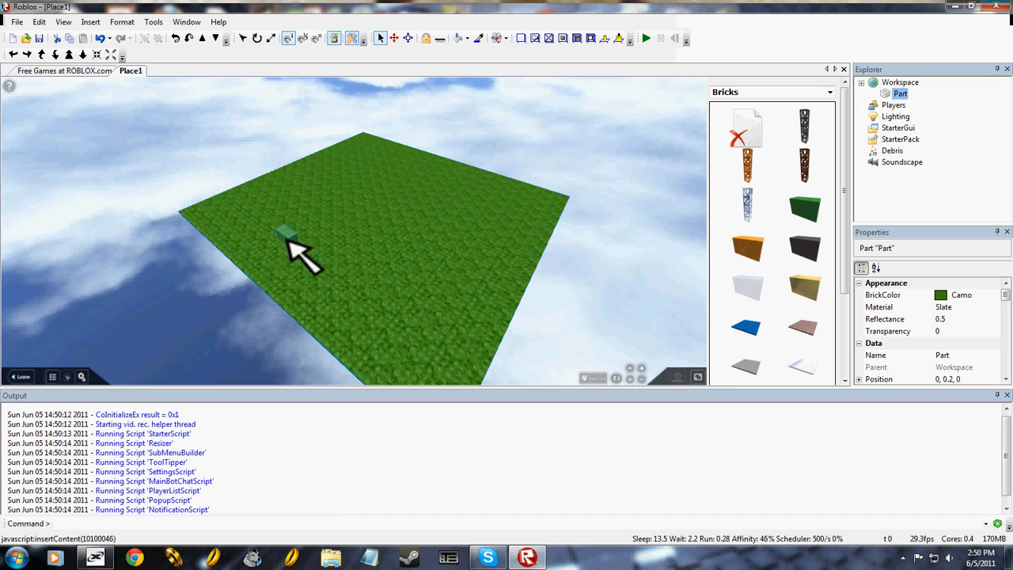
pyautogui.click(321, 244)
# Examine the green brick on the baseplate from several angles and up close, then deselect it.
pyautogui.scroll(3, 341, 281)
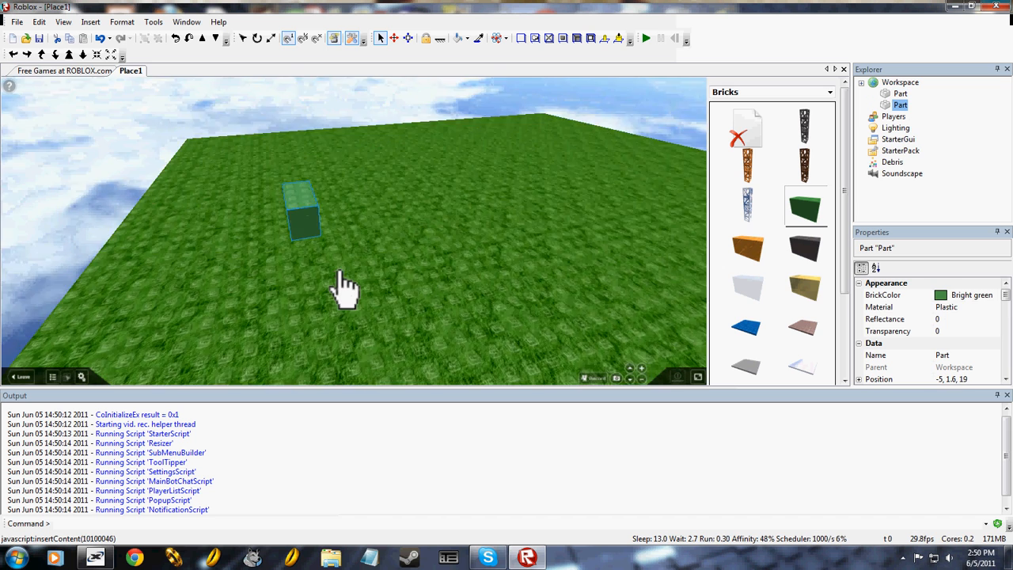
pyautogui.moveTo(340, 272); pyautogui.dragTo(345, 280, button='right')
pyautogui.scroll(3, 339, 272)
pyautogui.scroll(-3, 340, 271)
pyautogui.scroll(2, 339, 271)
pyautogui.scroll(-2, 339, 271)
pyautogui.scroll(2, 346, 289)
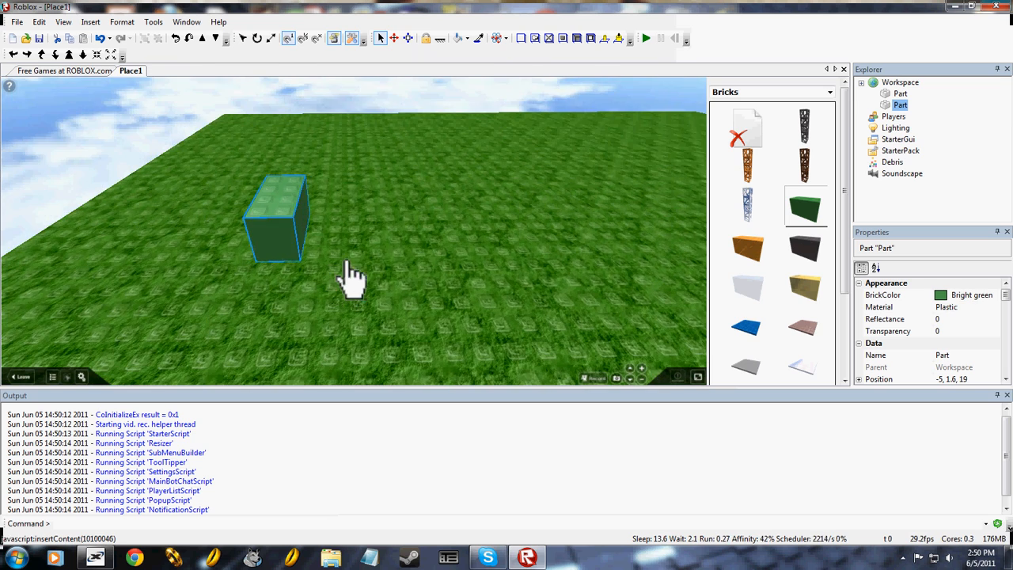
pyautogui.scroll(-2, 504, 303)
pyautogui.moveTo(504, 303); pyautogui.dragTo(504, 303, button='right')
pyautogui.scroll(2, 504, 303)
pyautogui.scroll(-4, 504, 303)
pyautogui.scroll(3, 504, 303)
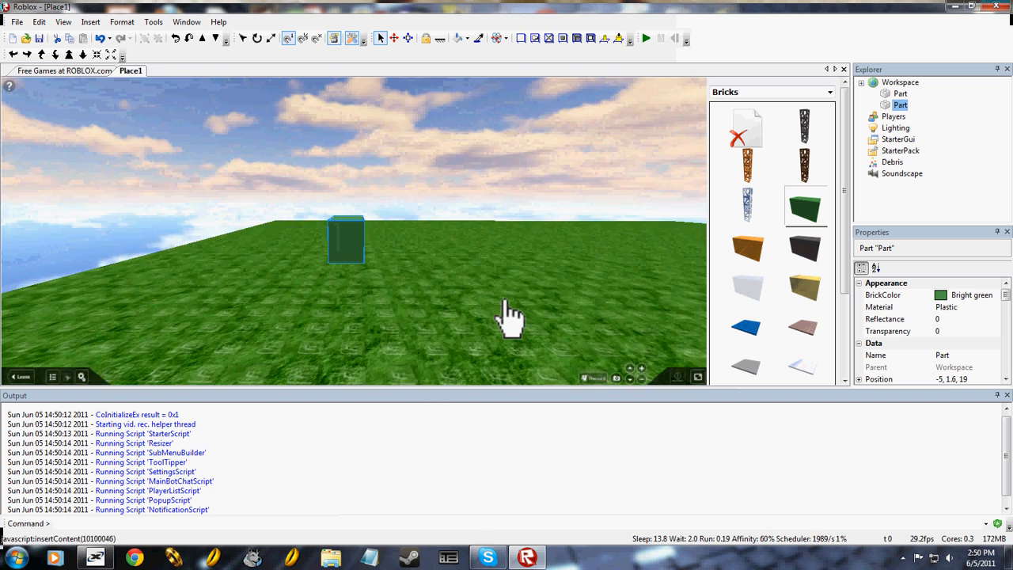
pyautogui.moveTo(333, 204); pyautogui.dragTo(356, 192, button='right')
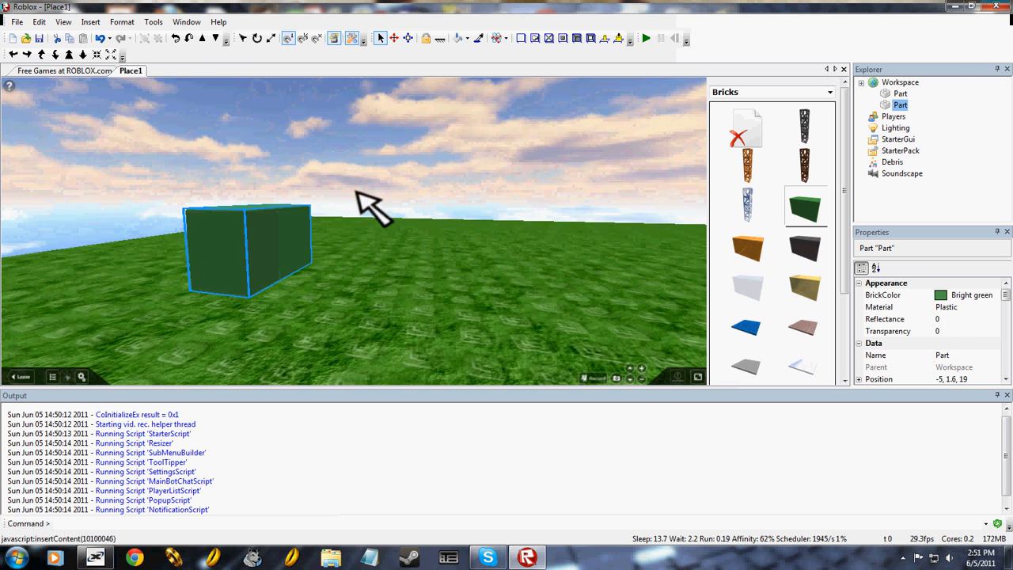
pyautogui.moveTo(176, 240); pyautogui.dragTo(308, 173, button='right')
pyautogui.click(309, 172)
pyautogui.scroll(2, 290, 221)
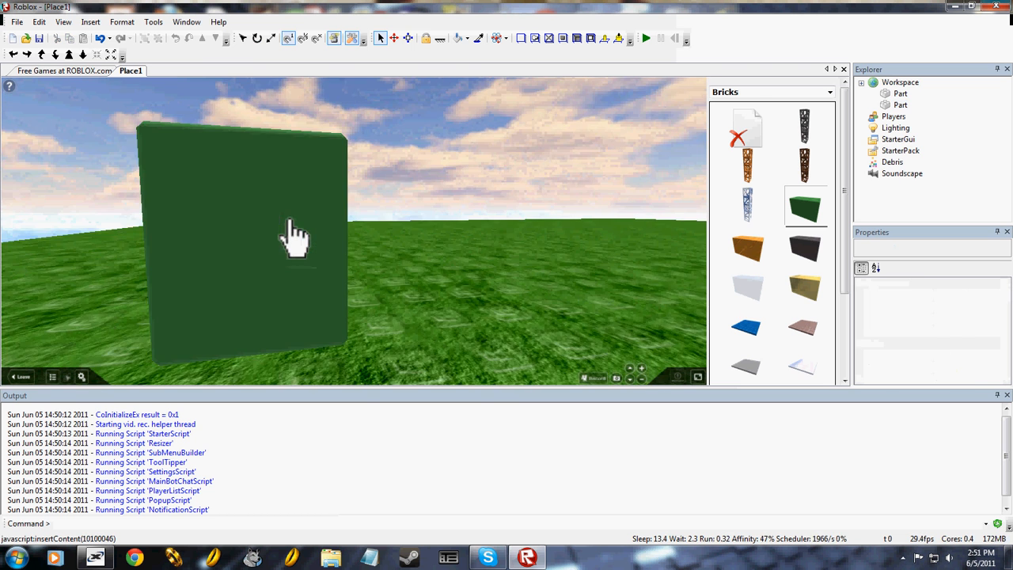
# Insert a second bright green brick from the Bricks set and place it on top of the first at about -5, 4, 19.
pyautogui.scroll(-3, 290, 234)
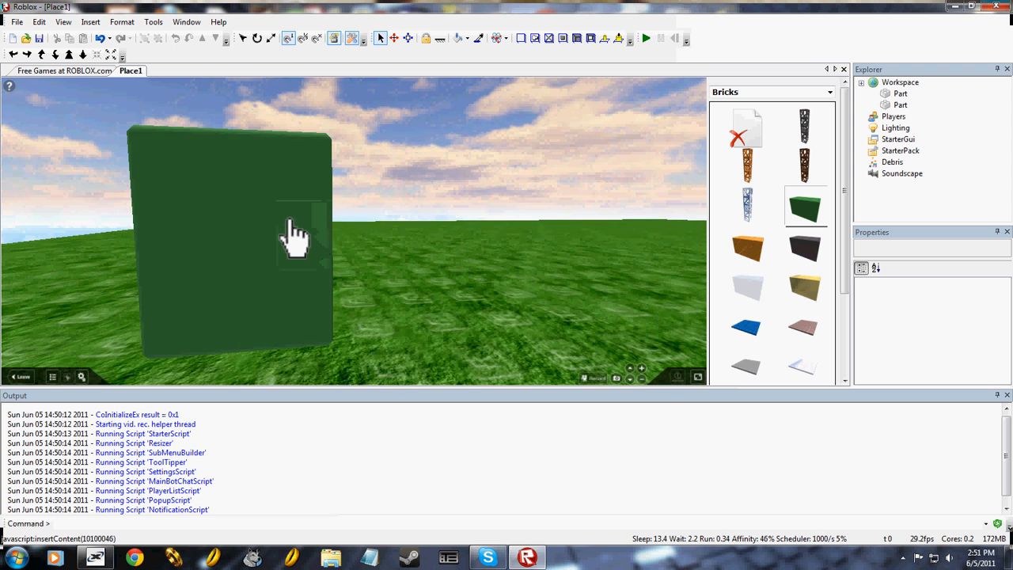
pyautogui.scroll(-1, 290, 221)
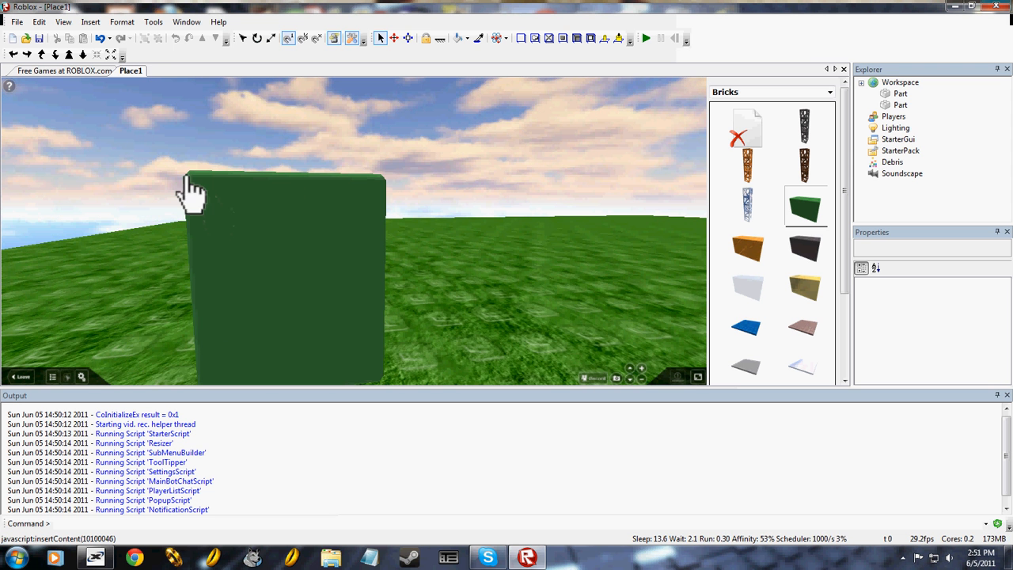
pyautogui.scroll(-4, 391, 237)
pyautogui.scroll(2, 391, 237)
pyautogui.moveTo(390, 237); pyautogui.dragTo(391, 237, button='right')
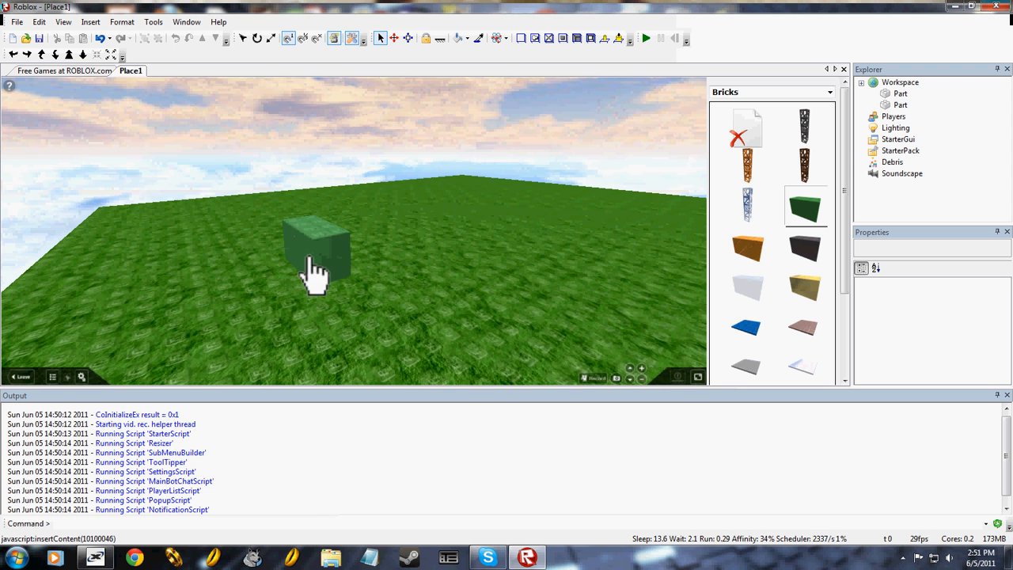
pyautogui.scroll(-3, 339, 264)
pyautogui.moveTo(309, 257); pyautogui.dragTo(356, 245, button='right')
pyautogui.scroll(4, 385, 245)
pyautogui.click(805, 208)
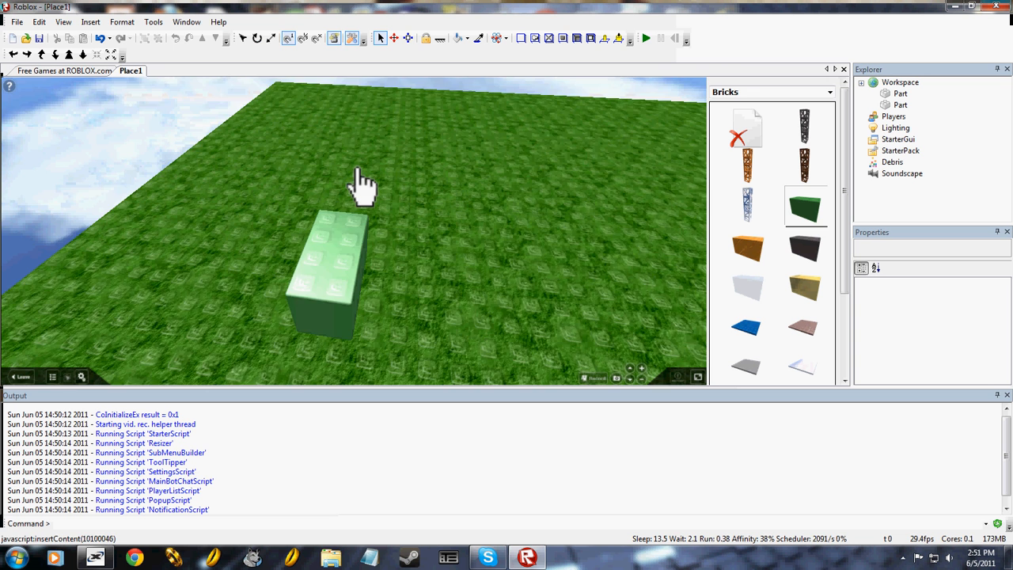
pyautogui.moveTo(357, 167); pyautogui.dragTo(384, 161, button='right')
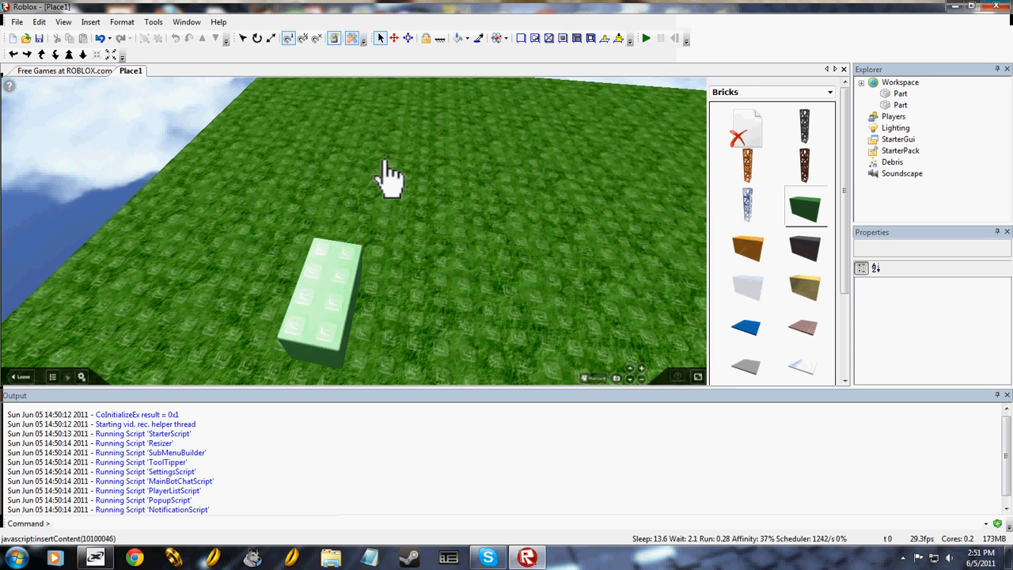
pyautogui.scroll(-5, 393, 167)
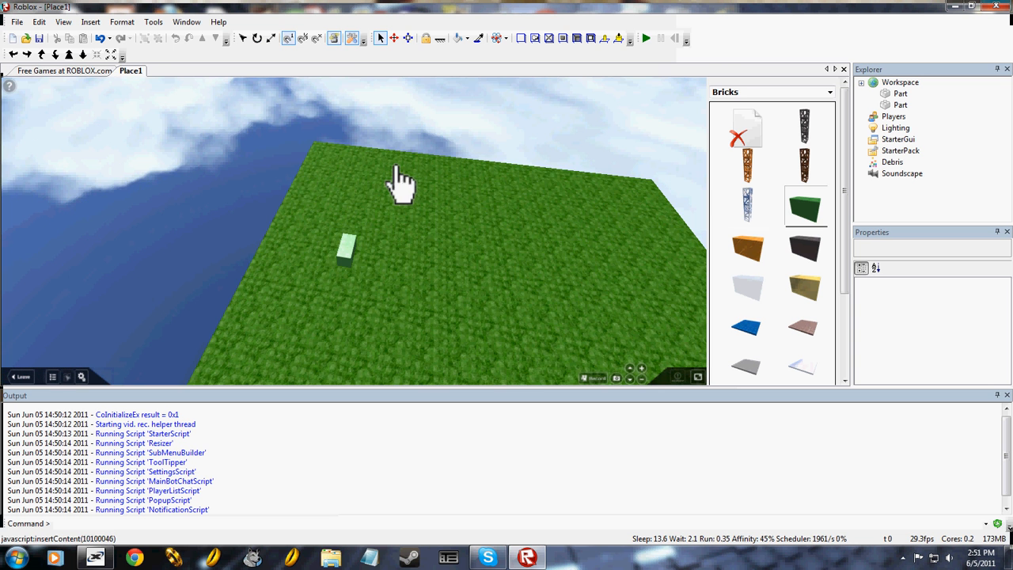
pyautogui.click(350, 240)
# Examine the two stacked green bricks and the seam between them from several angles and distances.
pyautogui.moveTo(354, 237); pyautogui.dragTo(367, 219, button='right')
pyautogui.scroll(10, 372, 231)
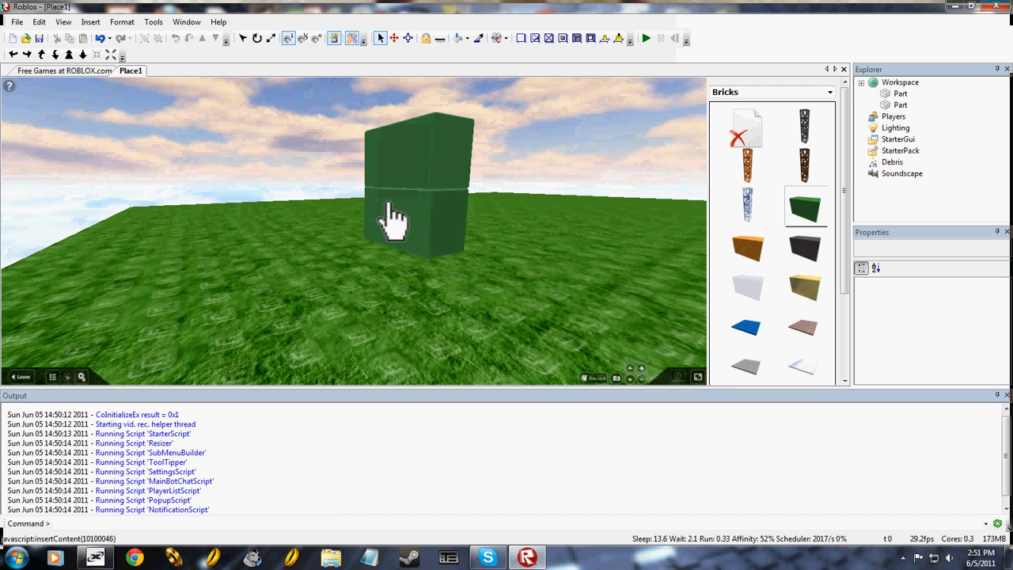
pyautogui.scroll(-5, 475, 215)
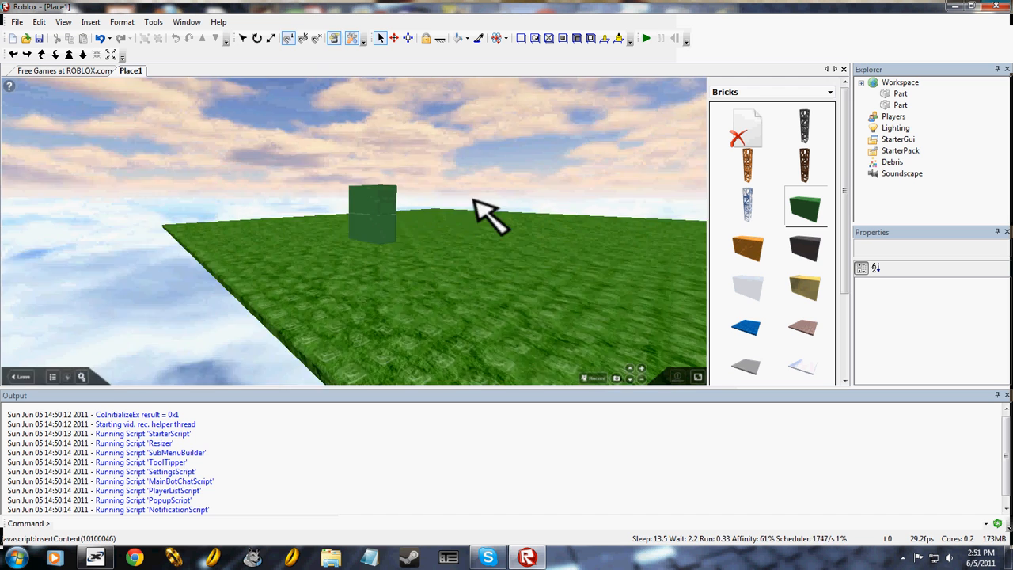
pyautogui.scroll(5, 475, 211)
pyautogui.scroll(-5, 475, 211)
pyautogui.scroll(6, 474, 203)
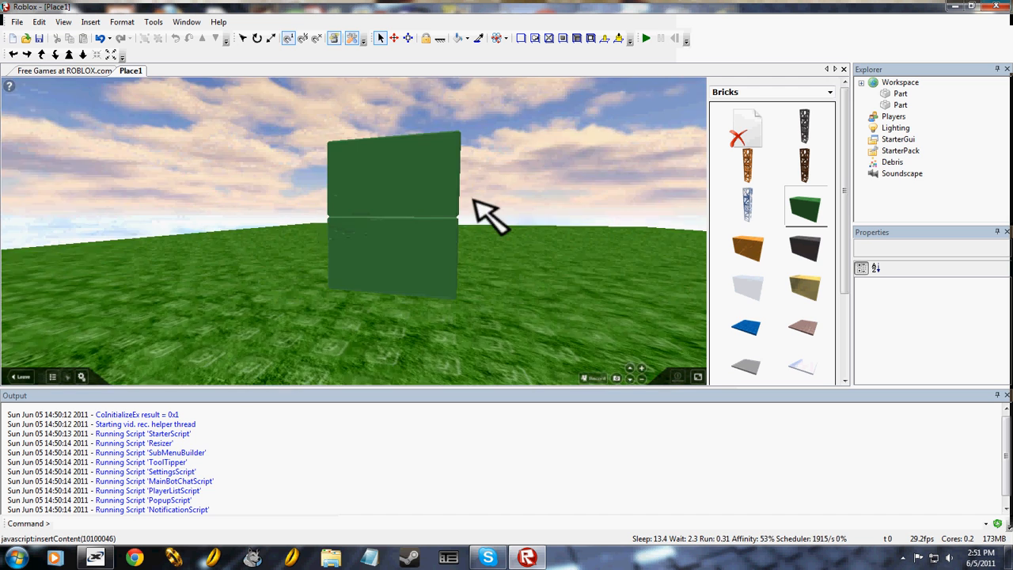
pyautogui.scroll(-5, 473, 199)
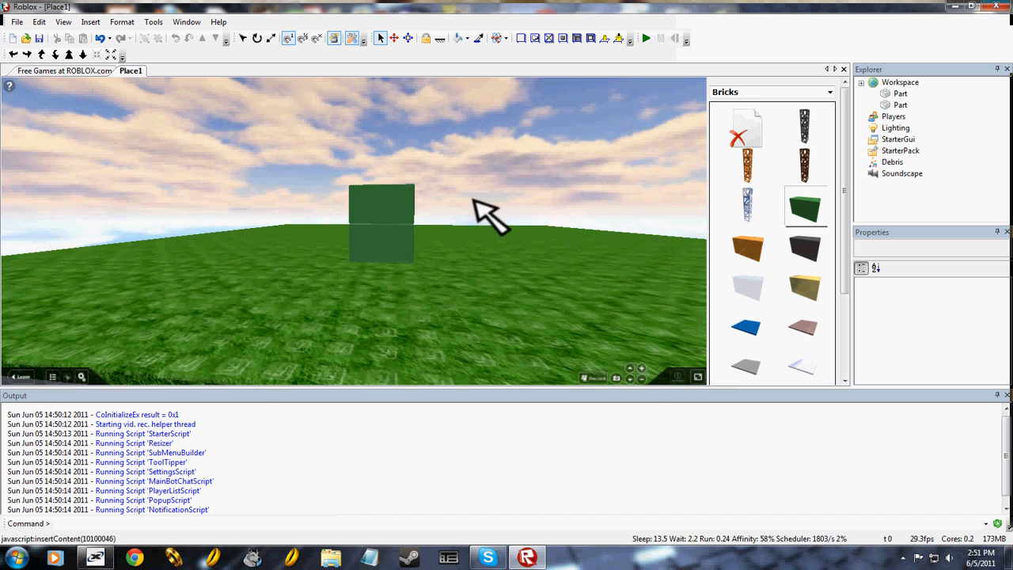
pyautogui.moveTo(474, 198); pyautogui.dragTo(472, 195, button='right')
pyautogui.scroll(4, 472, 195)
pyautogui.scroll(-4, 472, 196)
pyautogui.scroll(4, 384, 265)
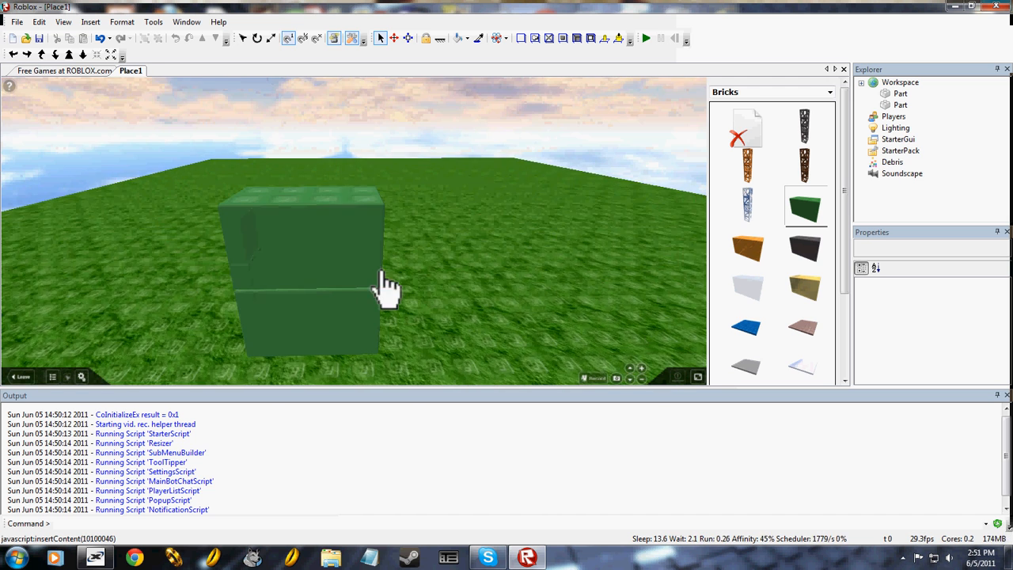
pyautogui.moveTo(380, 312); pyautogui.dragTo(370, 301, button='right')
pyautogui.scroll(-4, 343, 268)
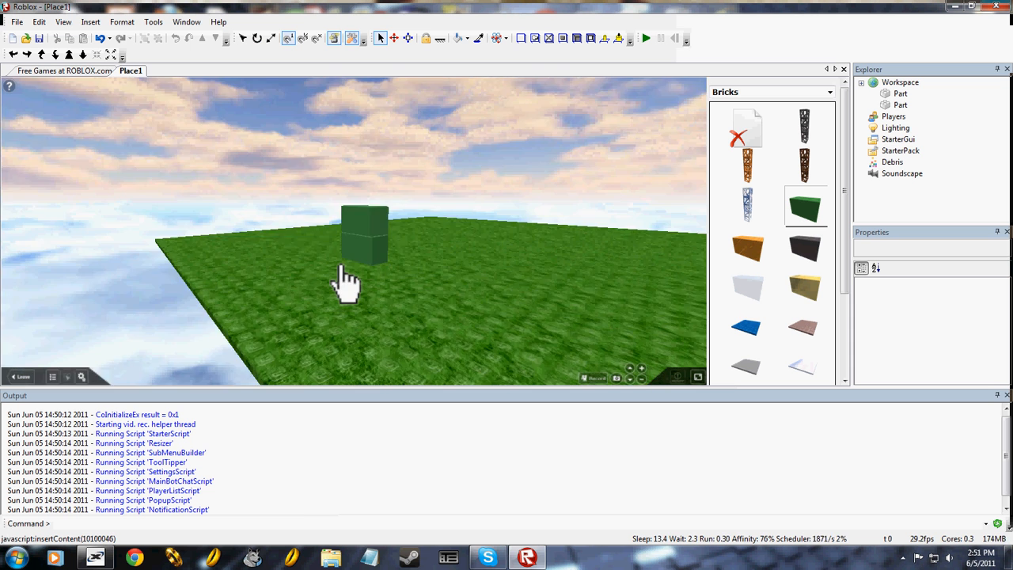
pyautogui.scroll(3, 342, 265)
pyautogui.moveTo(341, 265); pyautogui.dragTo(340, 265, button='right')
pyautogui.scroll(3, 407, 265)
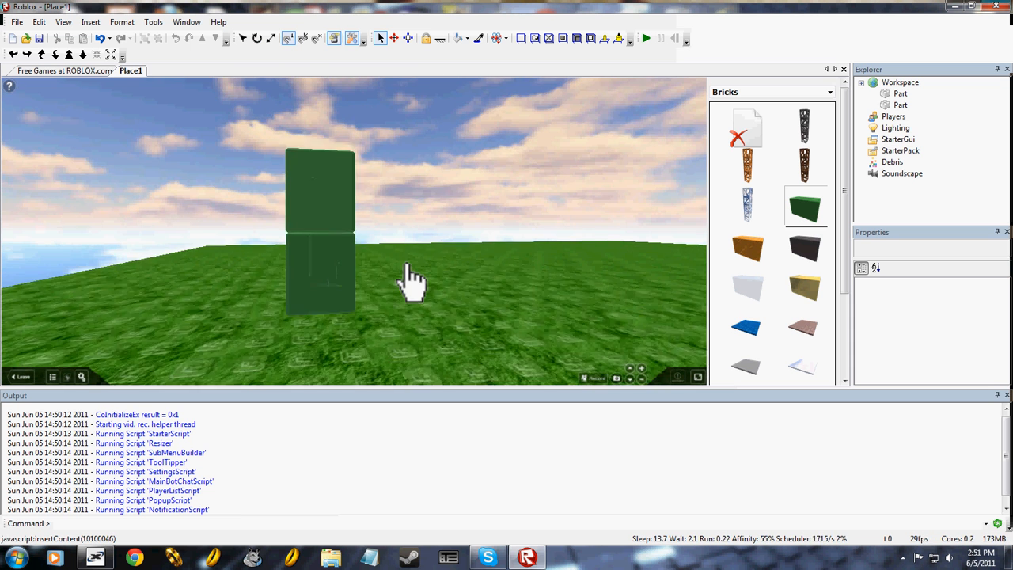
pyautogui.scroll(-2, 408, 265)
pyautogui.moveTo(408, 265); pyautogui.dragTo(385, 267, button='right')
pyautogui.scroll(3, 410, 270)
pyautogui.scroll(-3, 409, 270)
# Insert a BlockMesh object into the upper green brick.
pyautogui.click(298, 221)
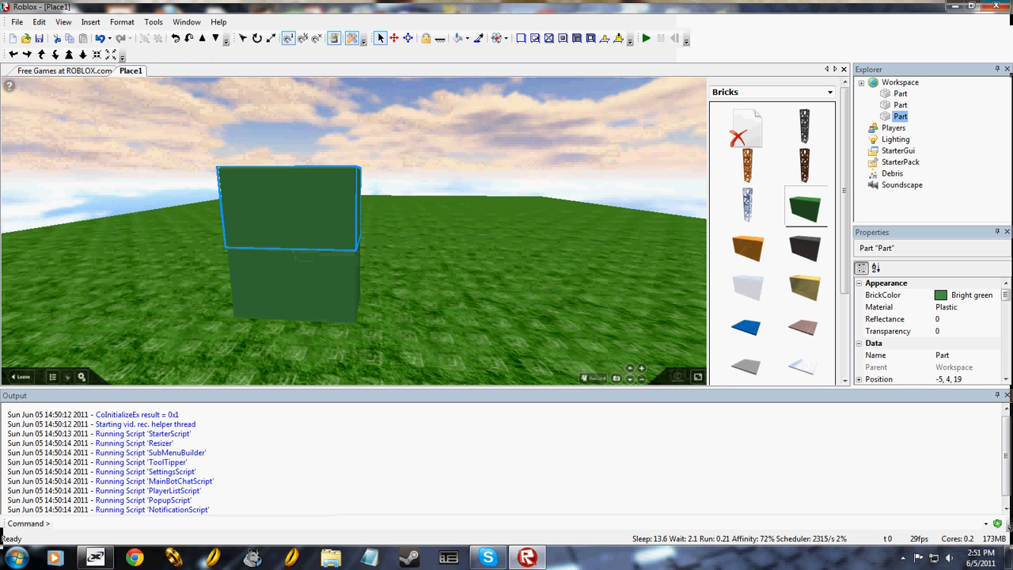
pyautogui.click(90, 22)
pyautogui.moveTo(90, 22)
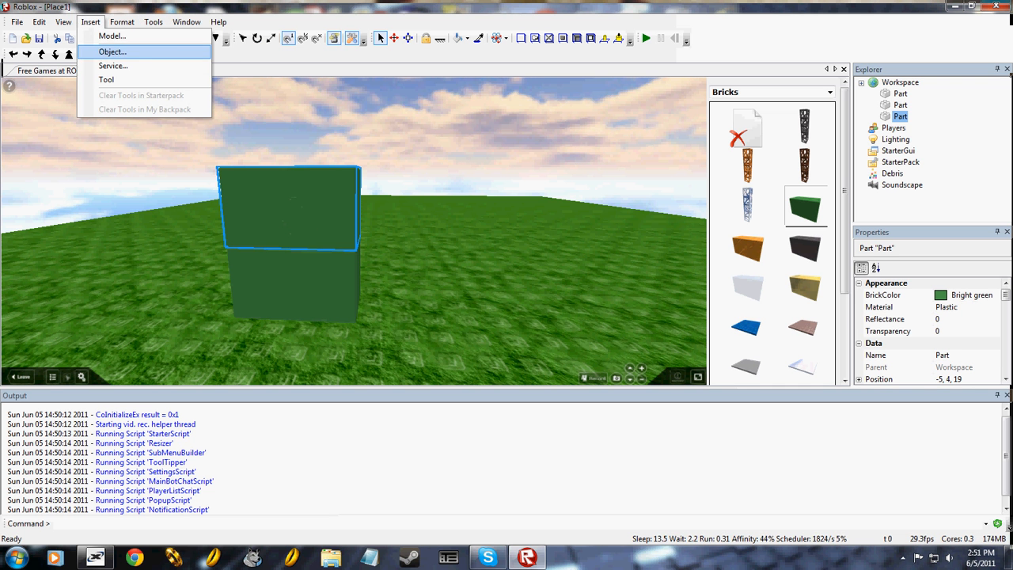
pyautogui.click(113, 52)
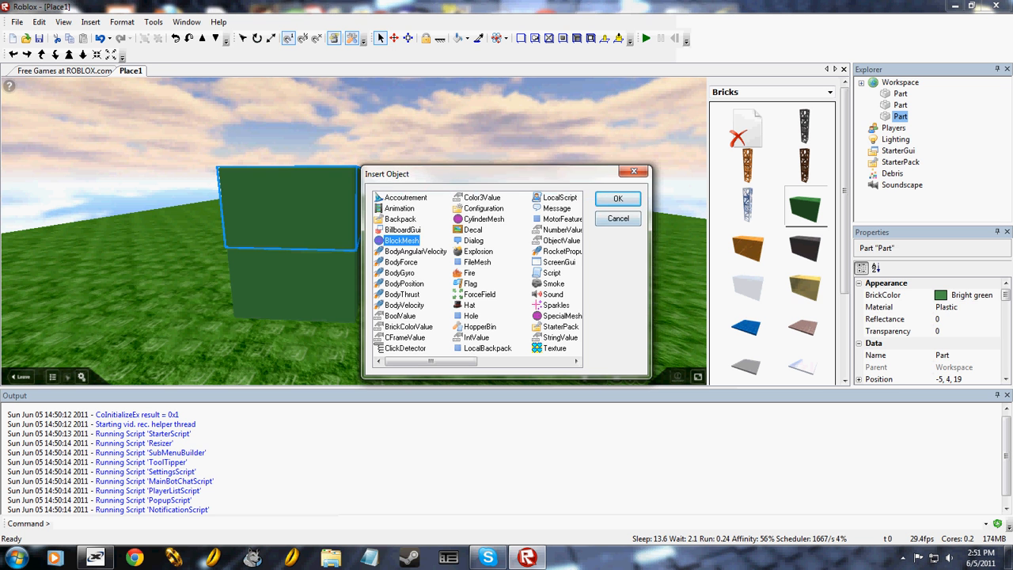
pyautogui.click(615, 201)
pyautogui.moveTo(378, 223); pyautogui.dragTo(378, 224, button='right')
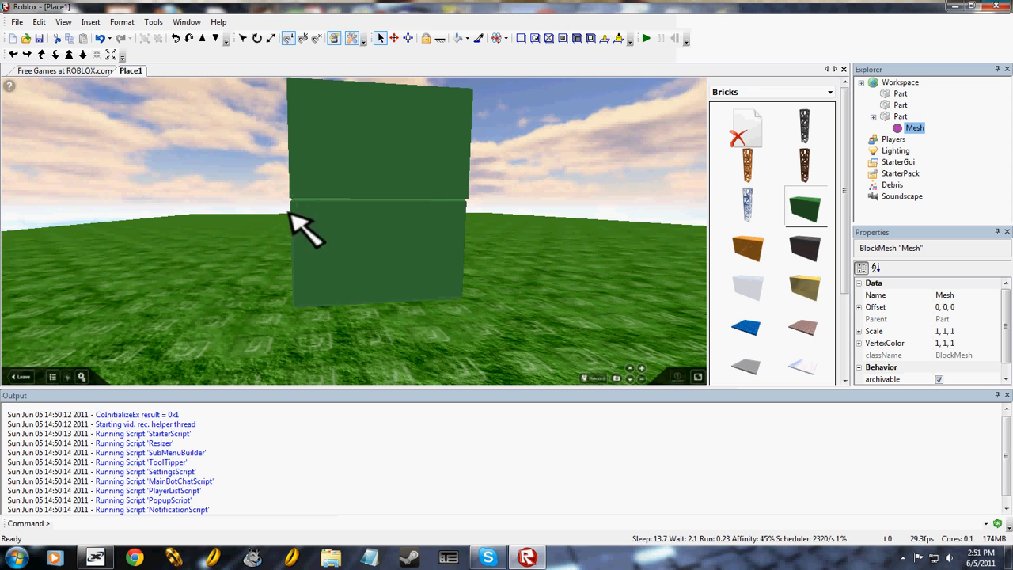
# Insert a BlockMesh object into the lower green brick and deselect it.
pyautogui.click(459, 226)
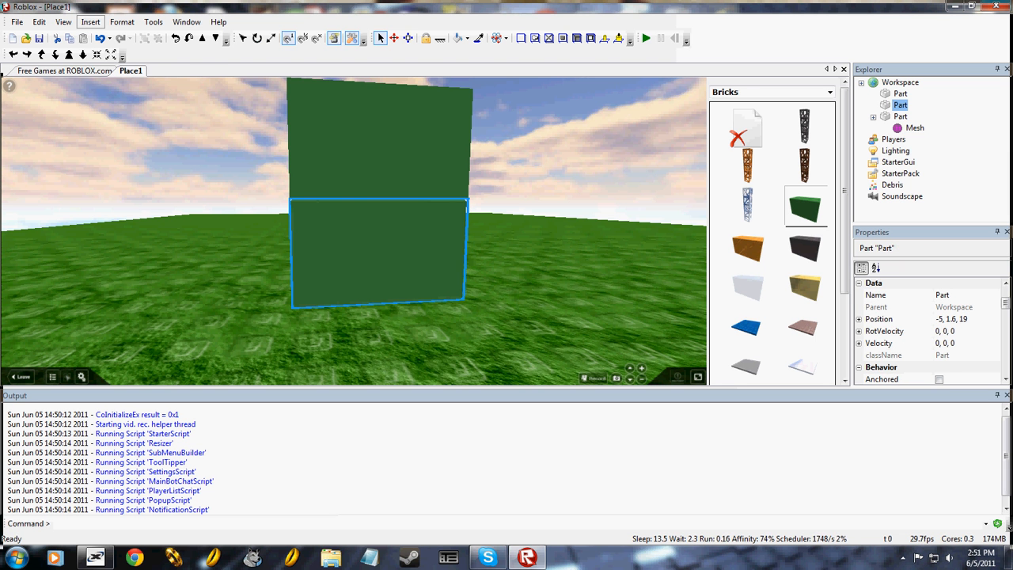
pyautogui.click(90, 22)
pyautogui.click(106, 50)
pyautogui.click(613, 201)
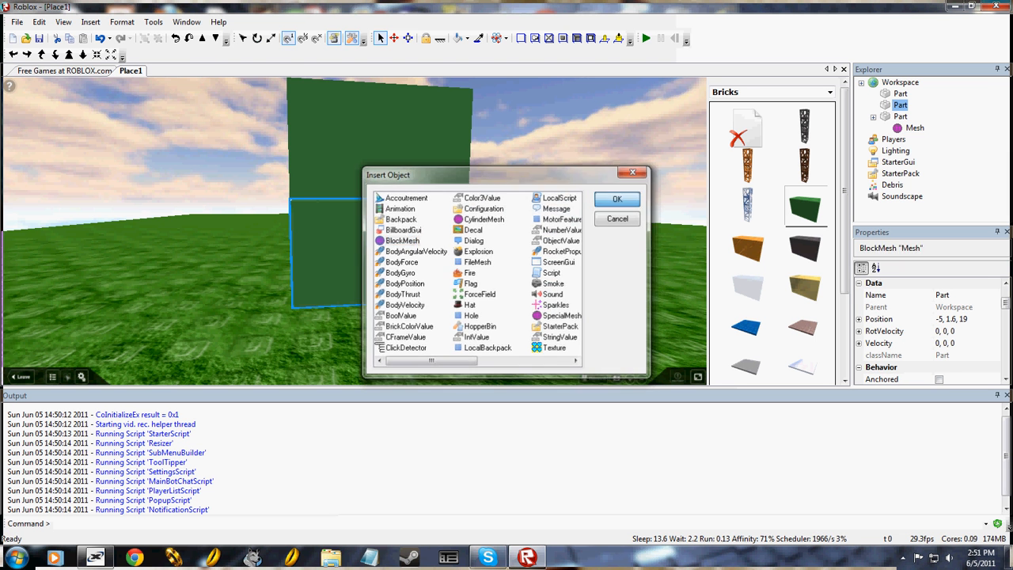
pyautogui.click(575, 190)
pyautogui.moveTo(374, 206); pyautogui.dragTo(361, 226, button='right')
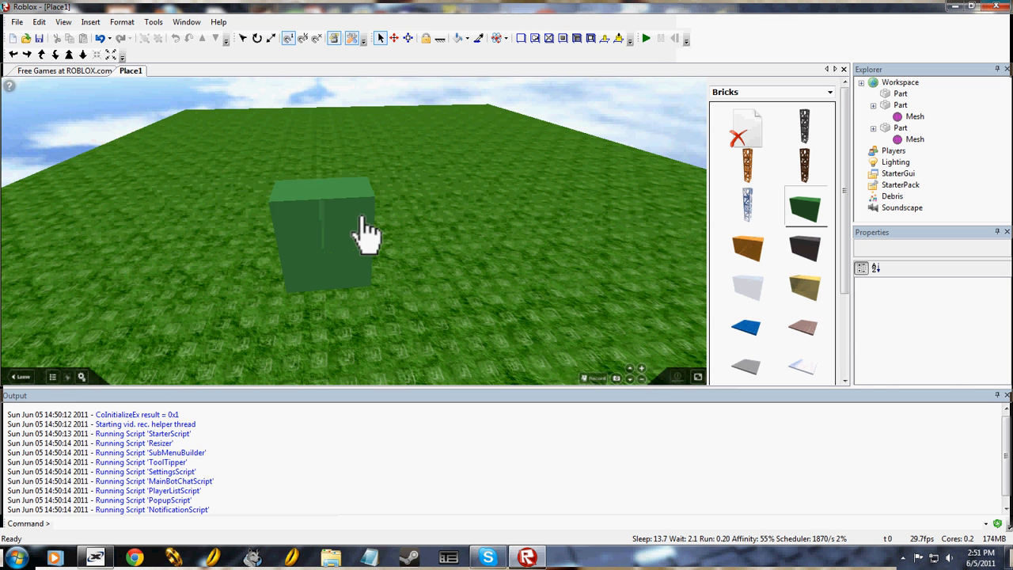
# Shrink the upper brick to a small cube and place it on the baseplate beside the lower brick, at about 1.5, 1, 16.5.
pyautogui.click(355, 214)
pyautogui.click(407, 38)
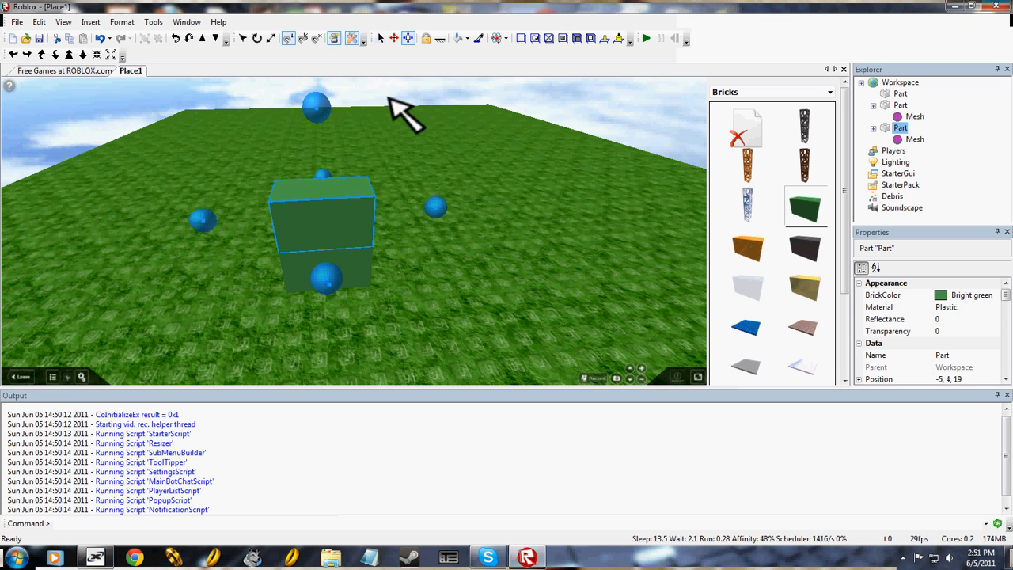
pyautogui.moveTo(430, 210); pyautogui.dragTo(464, 226)
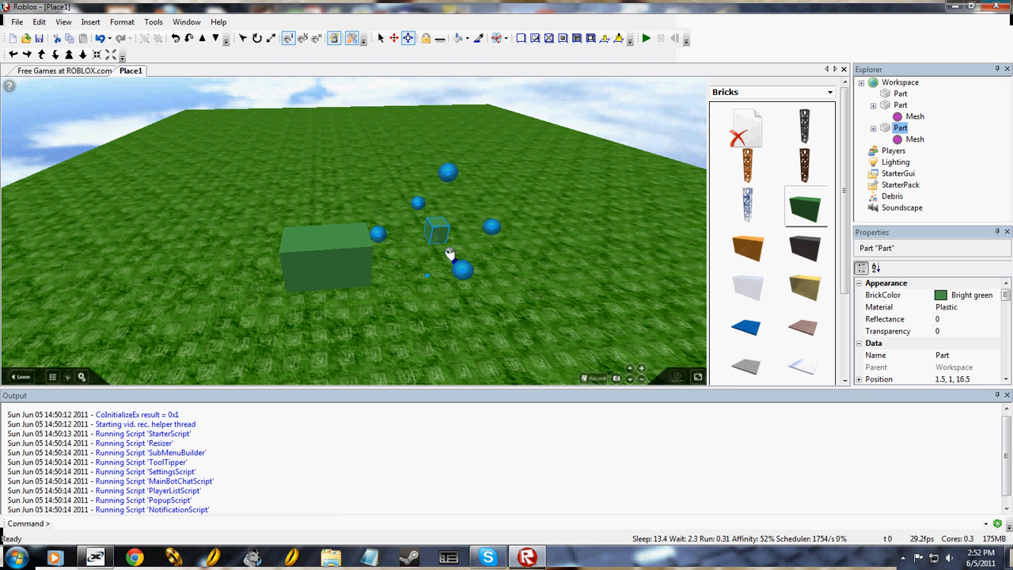
# Resize the remaining long brick in length, depth and height to a small cube at about -6.5, 1, 18.5.
pyautogui.click(338, 264)
pyautogui.moveTo(431, 255); pyautogui.dragTo(282, 286)
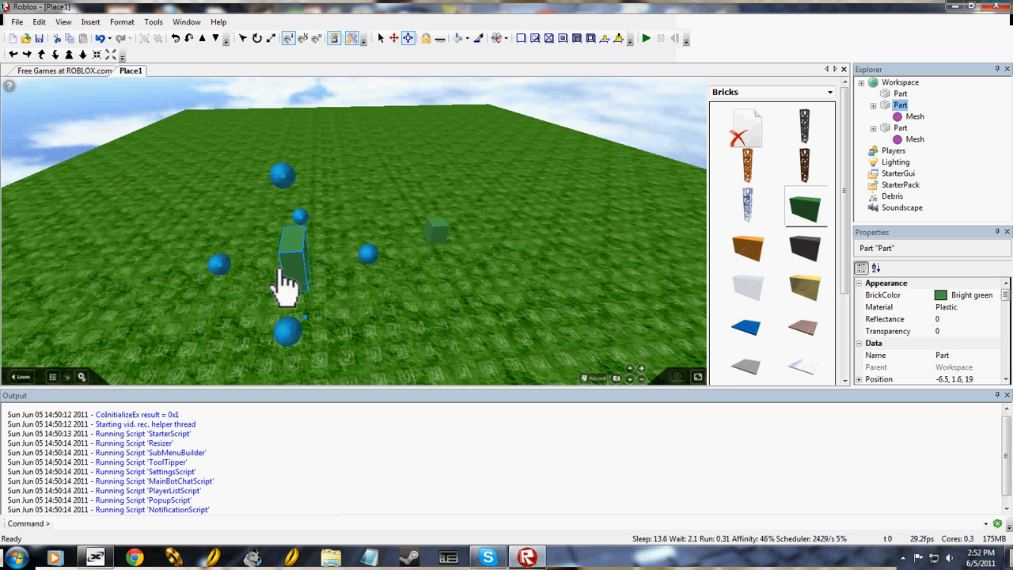
pyautogui.moveTo(297, 337); pyautogui.dragTo(299, 312)
pyautogui.moveTo(295, 180); pyautogui.dragTo(300, 236)
# Place the selected cube against the other small cube at about 0.5, 1, 16.5, and lengthen it away from that cube.
pyautogui.press('d')
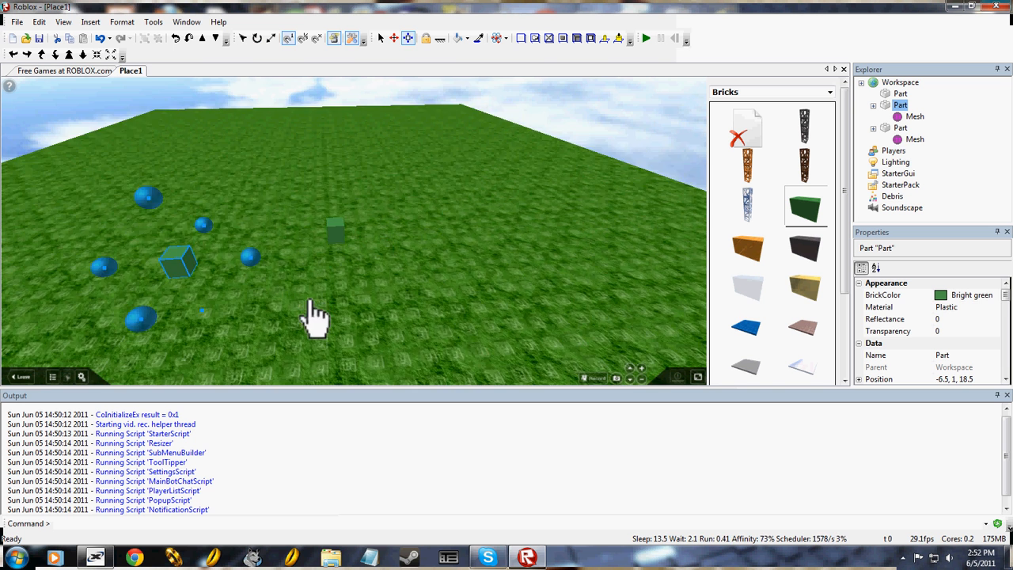
pyautogui.press('w')
pyautogui.press('a')
pyautogui.moveTo(245, 323); pyautogui.dragTo(528, 226)
pyautogui.hotkey('ctrl', '3')
pyautogui.press('d')
pyautogui.press('a')
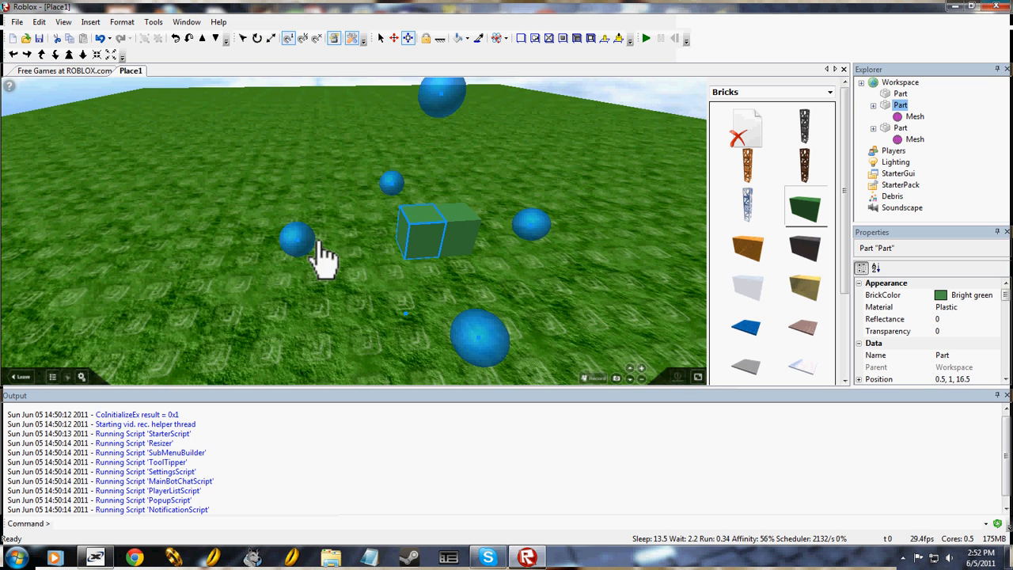
pyautogui.moveTo(299, 240); pyautogui.dragTo(265, 242)
pyautogui.press('s')
# Stretch the other small cube upward into a taller column centred at about 1.5, 1.6, 16.5, and deselect it.
pyautogui.click(413, 234)
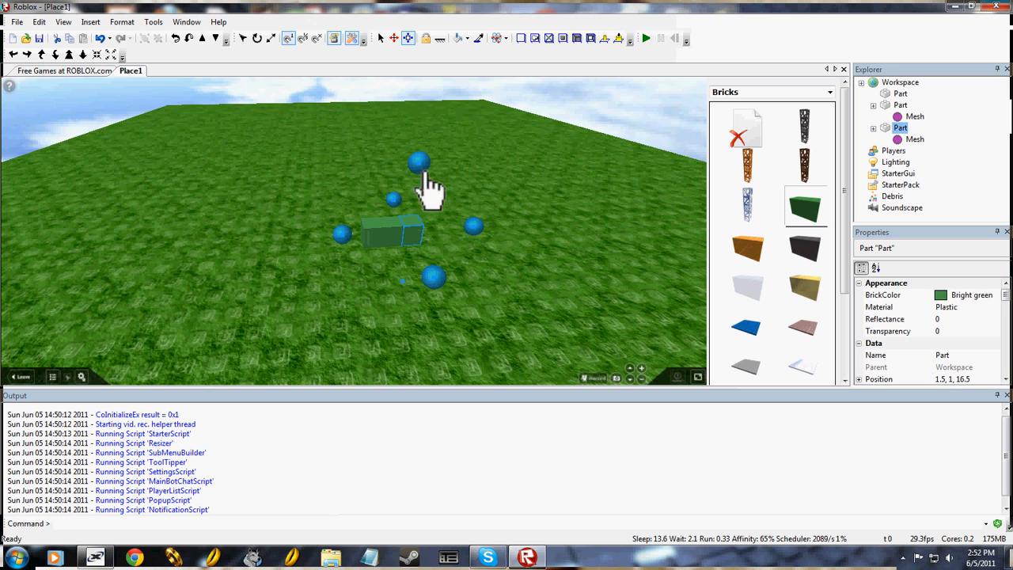
pyautogui.moveTo(427, 160); pyautogui.dragTo(426, 151)
pyautogui.moveTo(426, 150); pyautogui.dragTo(430, 151, button='right')
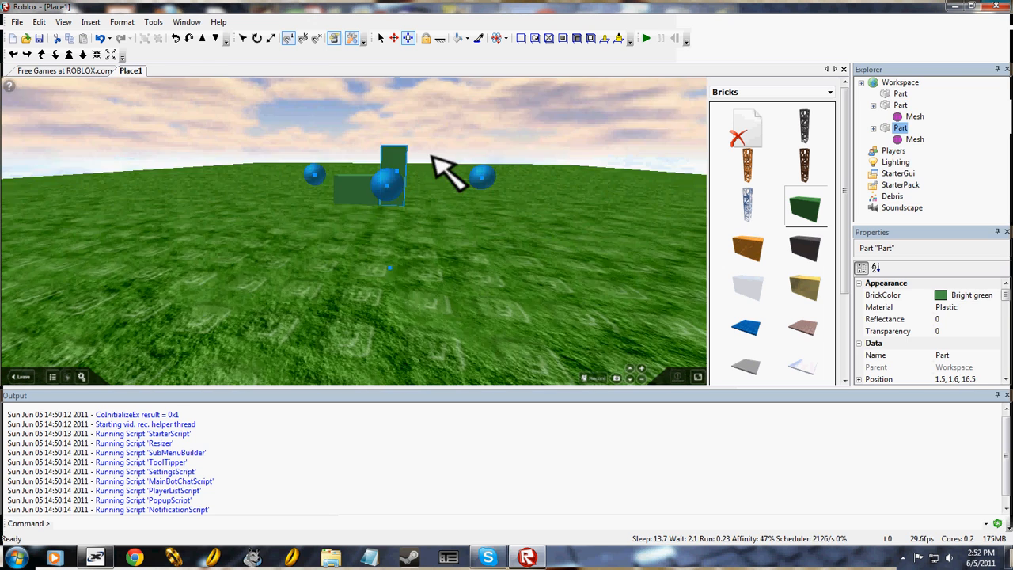
pyautogui.click(497, 144)
# Select the column and the horizontal brick together and move them straight up, lifting the horizontal one to a height of about 5.8.
pyautogui.moveTo(497, 145); pyautogui.dragTo(497, 144, button='right')
pyautogui.press('w')
pyautogui.press('s')
pyautogui.press('w')
pyautogui.press('s')
pyautogui.moveTo(455, 225)
pyautogui.mouseDown(button='right')
pyautogui.moveTo(459, 271)
pyautogui.moveTo(446, 224)
pyautogui.mouseUp(button='right')
pyautogui.moveTo(411, 140); pyautogui.dragTo(343, 264)
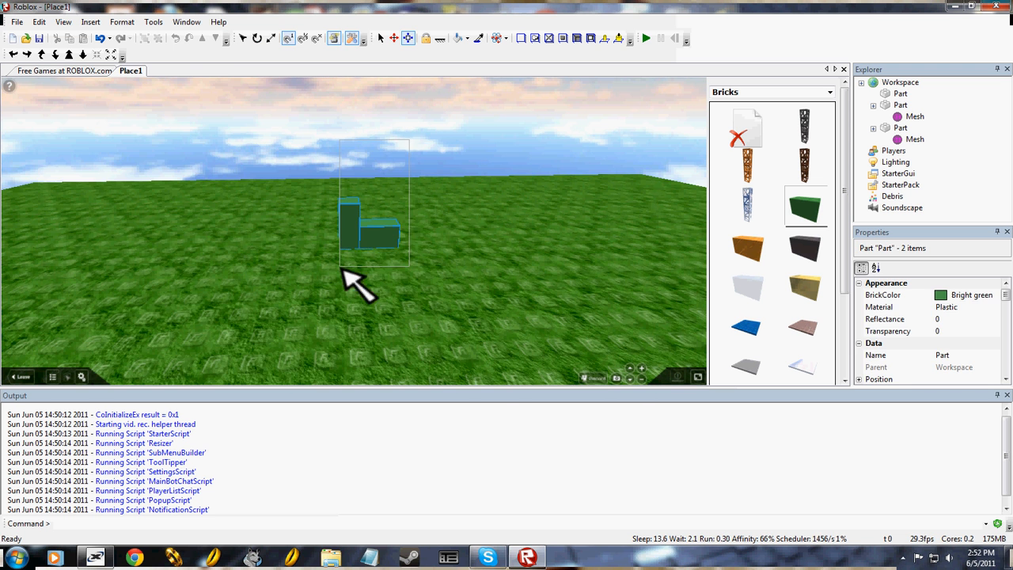
pyautogui.click(393, 38)
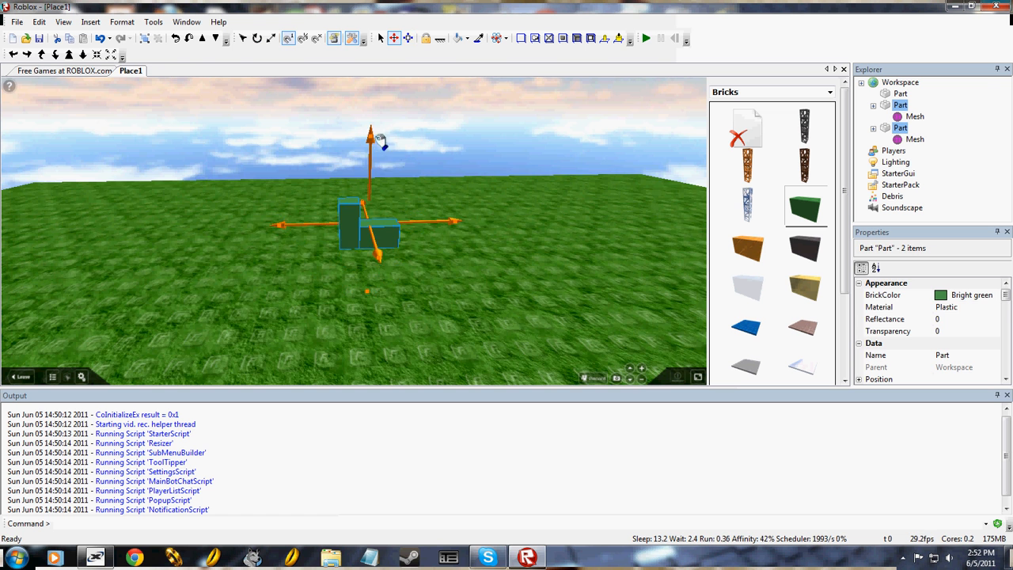
pyautogui.moveTo(375, 138); pyautogui.dragTo(379, 92)
pyautogui.click(429, 105)
pyautogui.moveTo(429, 104); pyautogui.dragTo(450, 161, button='right')
# Duplicate the horizontal brick and place the copy on the opposite side of the column at about 3, 5.8, 16.5.
pyautogui.click(479, 248)
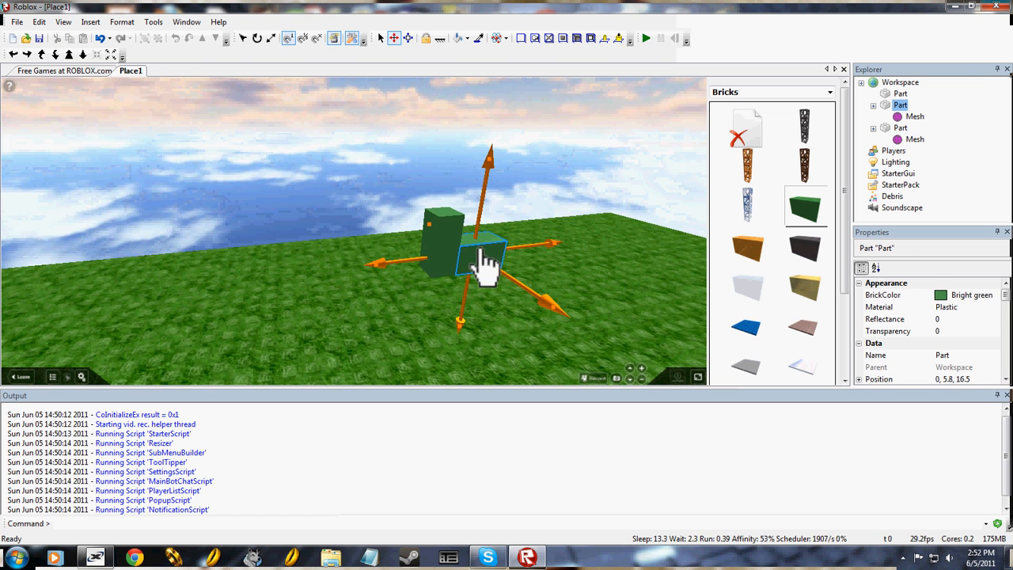
pyautogui.hotkey('ctrl', 'c')
pyautogui.hotkey('ctrl', 'v')
pyautogui.moveTo(369, 247); pyautogui.dragTo(304, 281)
pyautogui.scroll(-3, 297, 297)
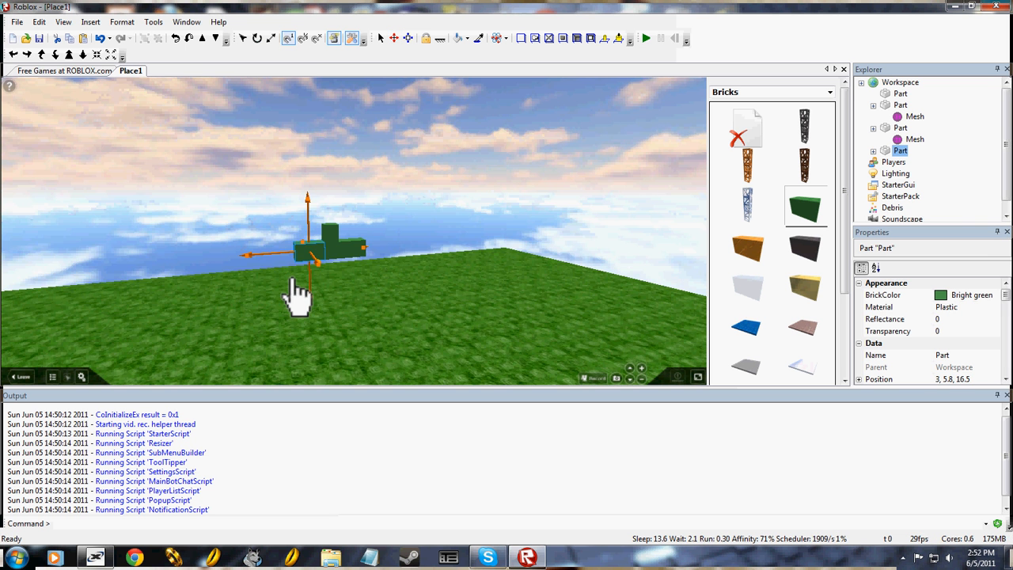
pyautogui.moveTo(297, 297); pyautogui.dragTo(446, 277, button='right')
pyautogui.scroll(3, 406, 220)
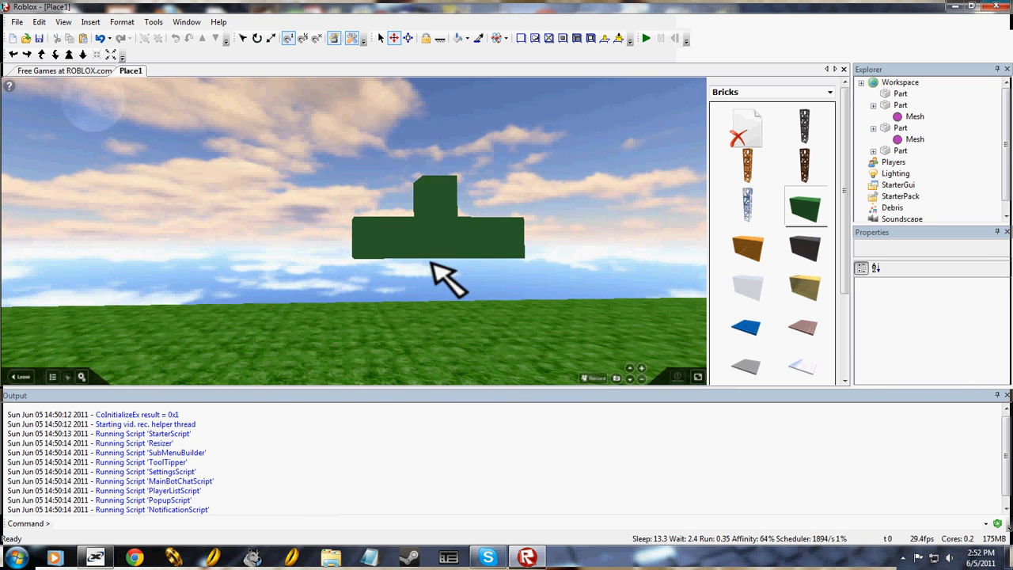
# Stretch the central column down toward the baseplate to complete a cross, centring the column at about 1.5, 4, 16.5, and deselect it.
pyautogui.click(443, 258)
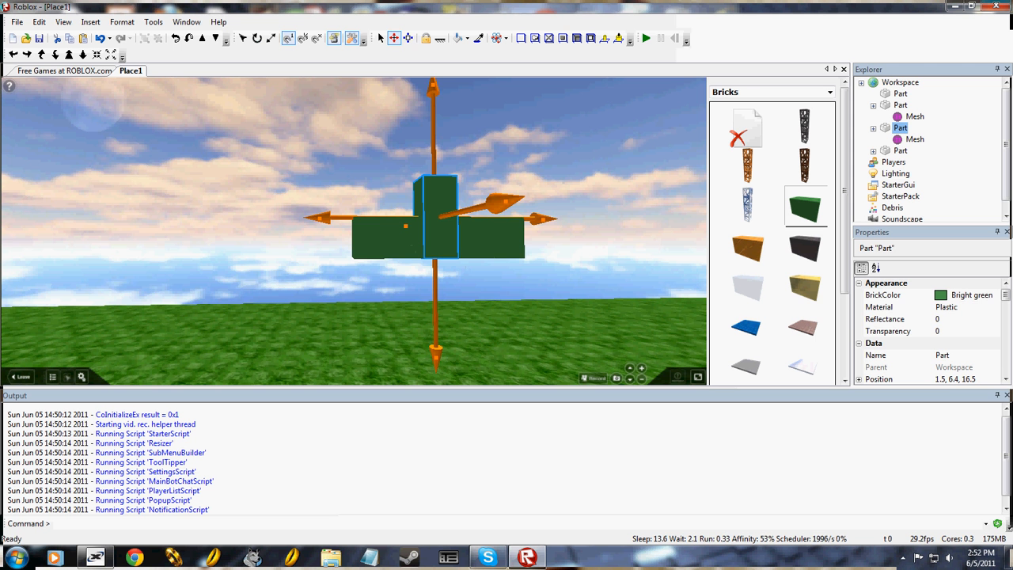
pyautogui.hotkey('ctrl', '3')
pyautogui.moveTo(437, 361); pyautogui.dragTo(437, 383)
pyautogui.scroll(-3, 437, 384)
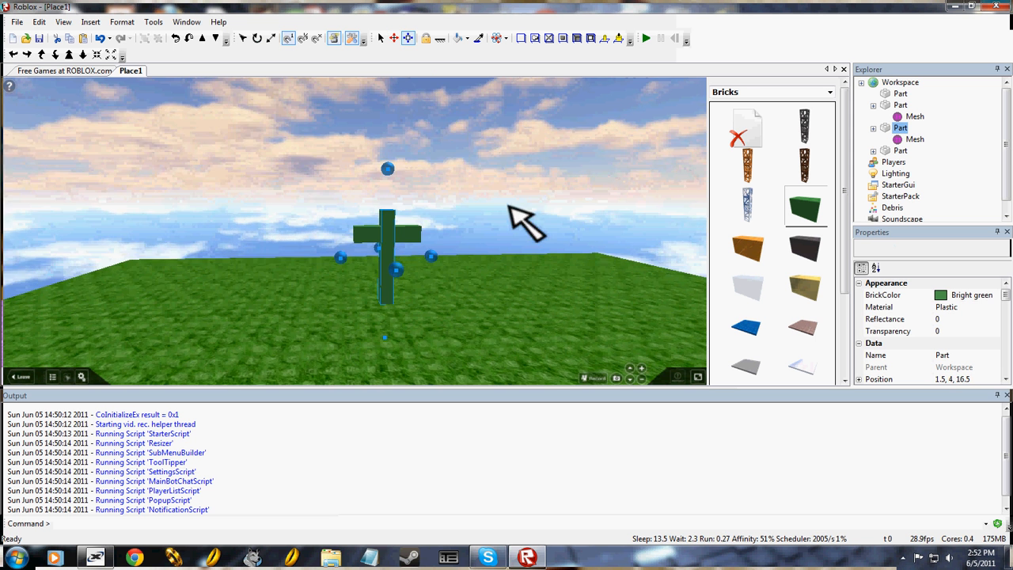
pyautogui.click(524, 219)
pyautogui.moveTo(525, 220); pyautogui.dragTo(396, 202, button='right')
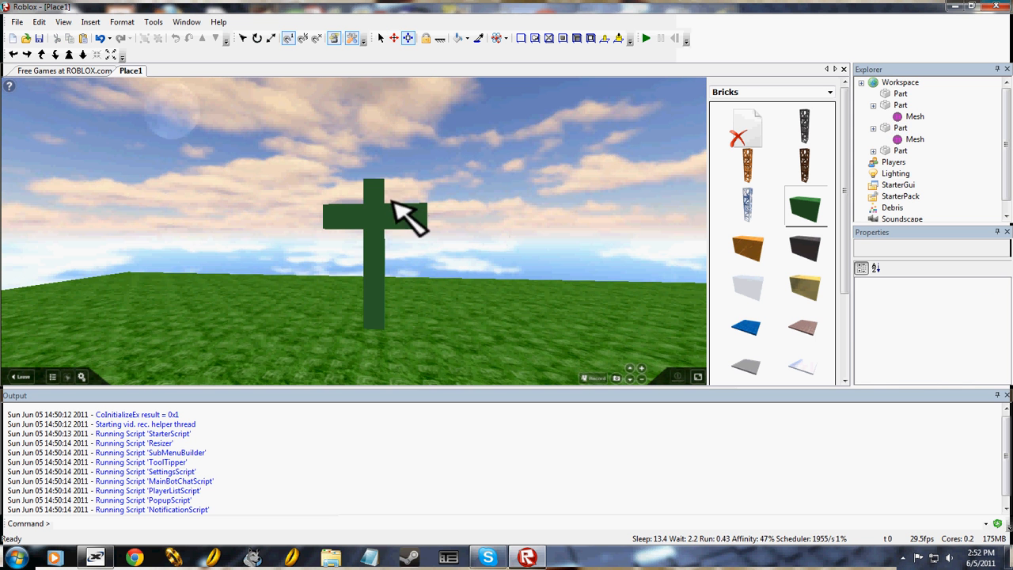
# Stretch the central column of the cross slightly upward, centring it at about 1.5, 4.6, 16.5, and deselect it.
pyautogui.click(376, 208)
pyautogui.moveTo(382, 107); pyautogui.dragTo(381, 98)
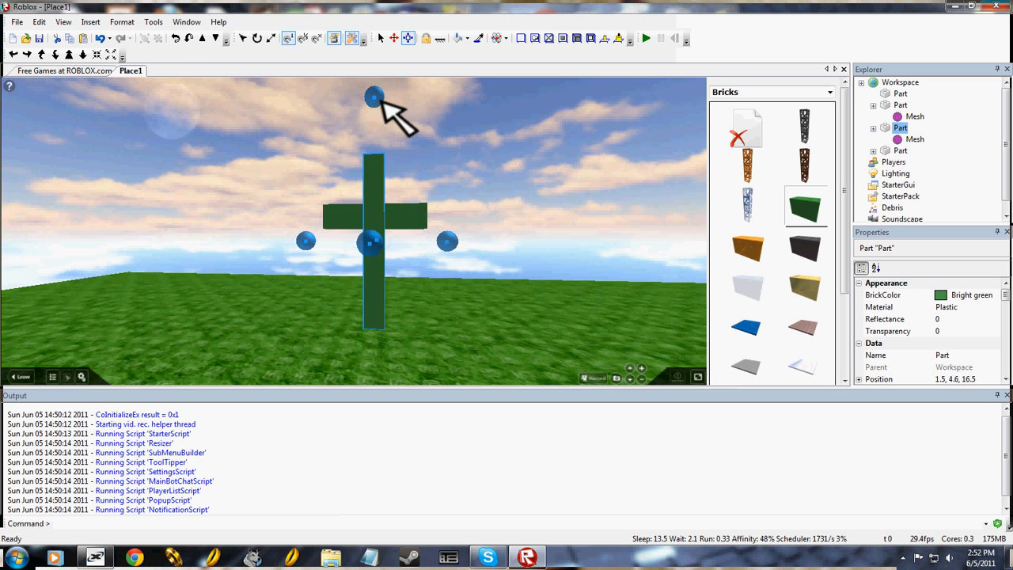
pyautogui.click(384, 99)
pyautogui.scroll(5, 425, 185)
pyautogui.scroll(-4, 407, 227)
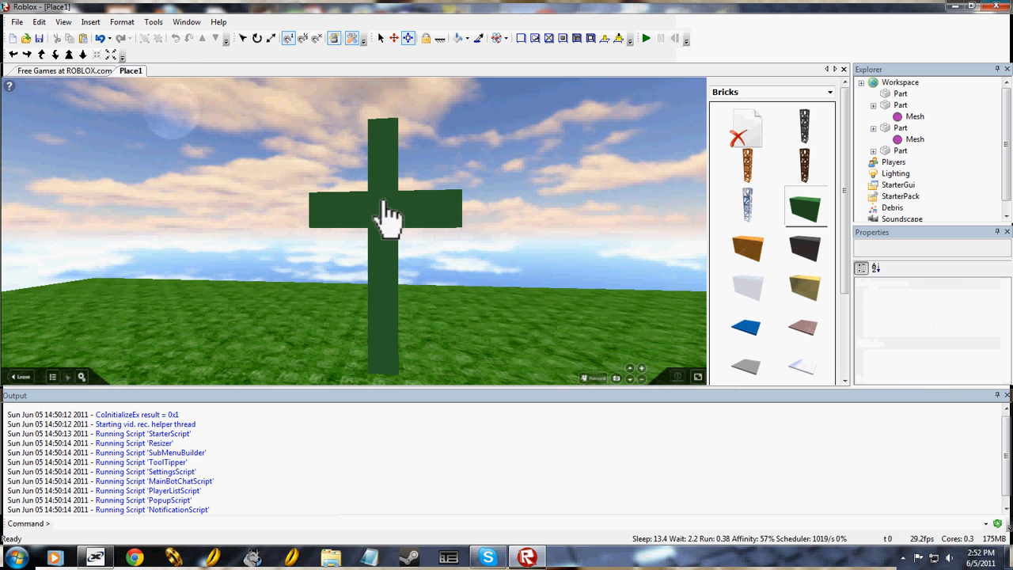
pyautogui.scroll(-3, 356, 226)
pyautogui.moveTo(355, 227); pyautogui.dragTo(356, 244, button='right')
pyautogui.scroll(2, 352, 246)
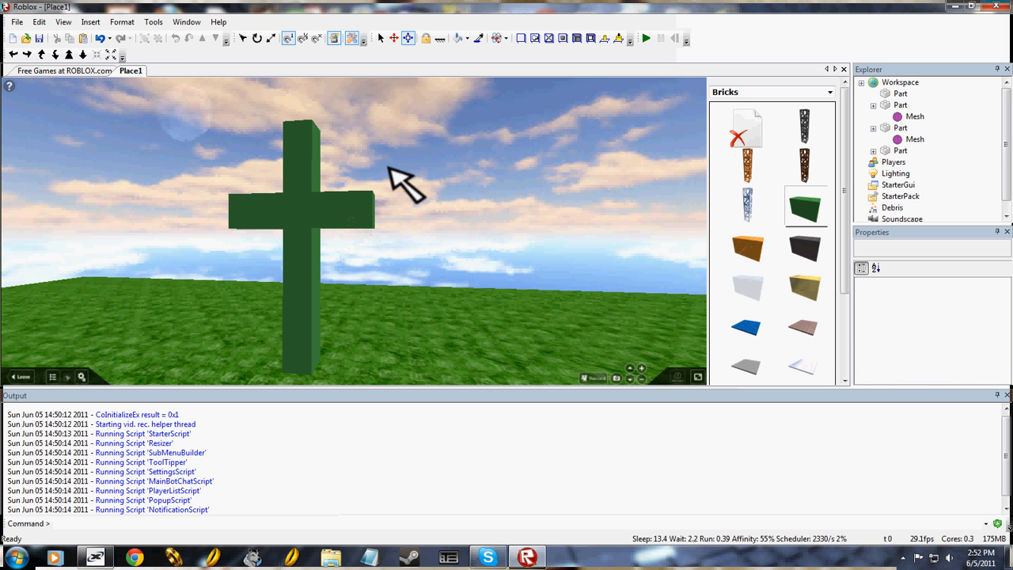
# Delete the BlockMesh from both horizontal bricks and from the central column of the cross.
pyautogui.click(372, 194)
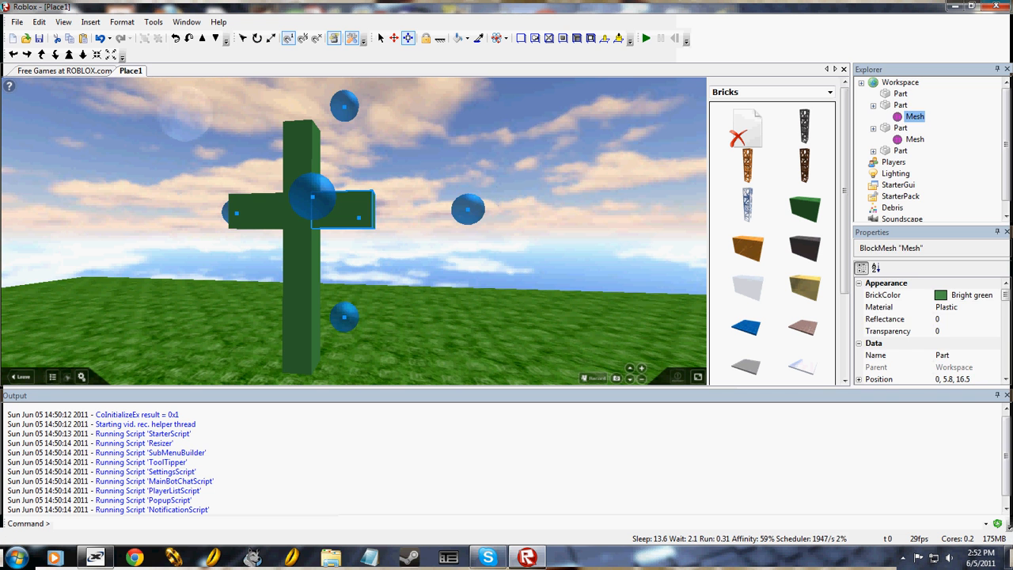
pyautogui.press('Delete')
pyautogui.scroll(2, 657, 150)
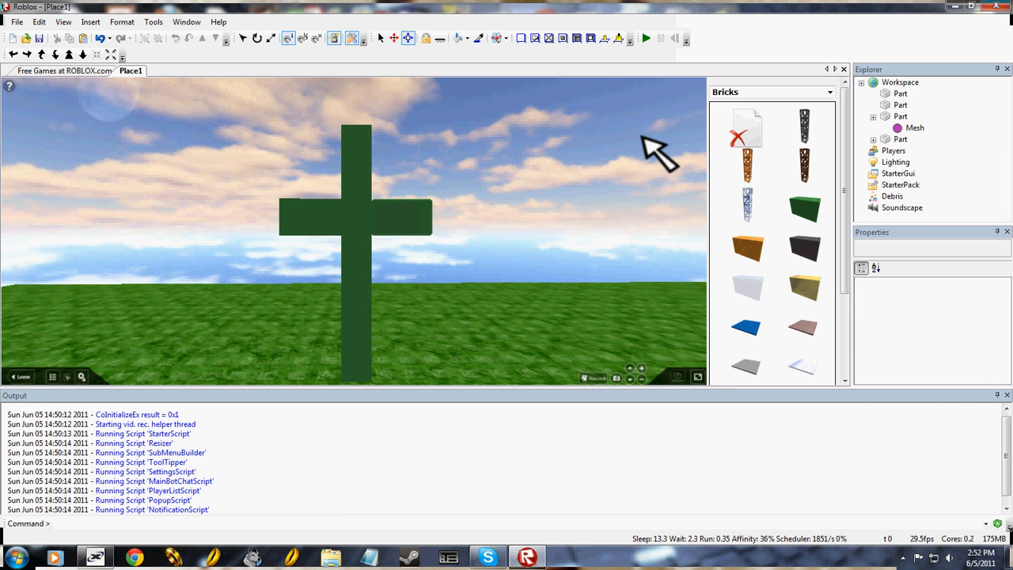
pyautogui.click(358, 168)
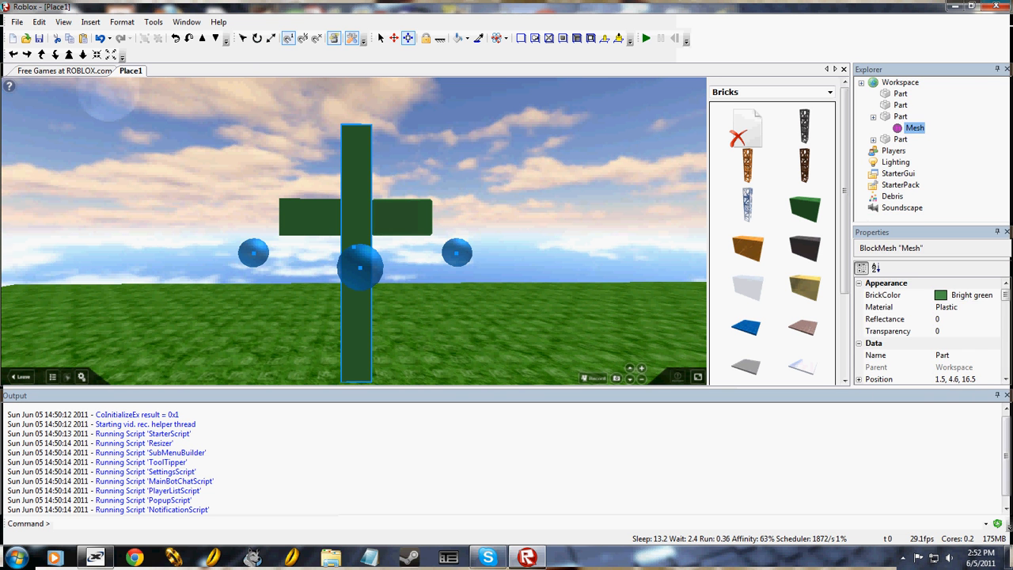
pyautogui.press('Delete')
pyautogui.click(339, 219)
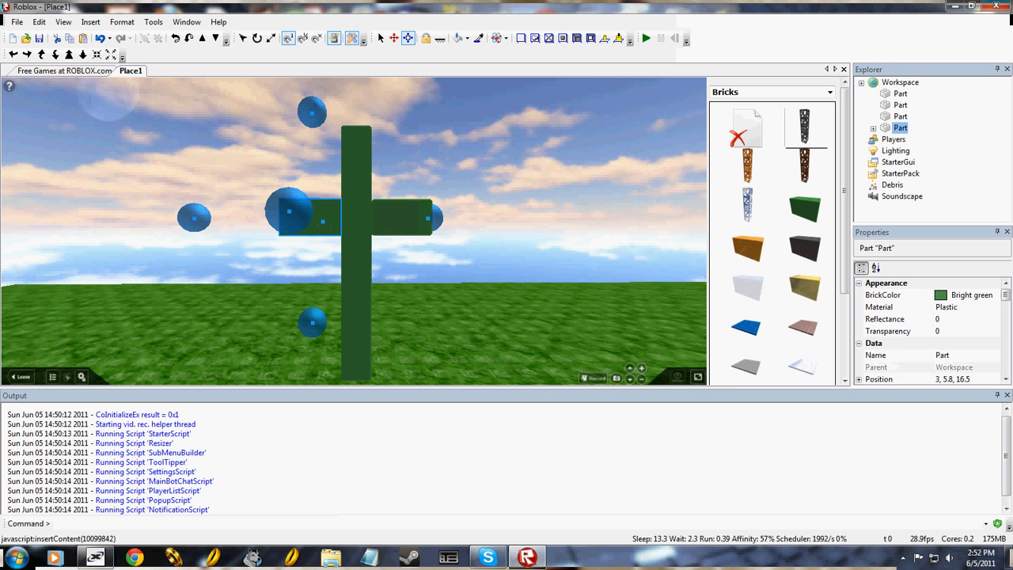
pyautogui.click(340, 219)
pyautogui.press('Delete')
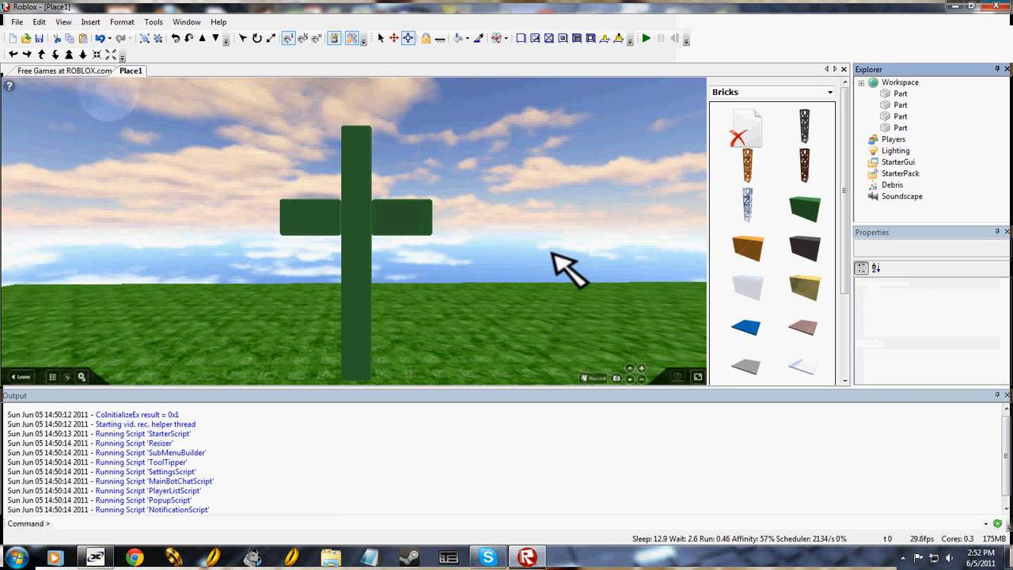
# Insert a BlockMesh object into each of the two horizontal bricks of the cross.
pyautogui.moveTo(552, 254); pyautogui.dragTo(564, 247, button='right')
pyautogui.click(407, 237)
pyautogui.click(90, 21)
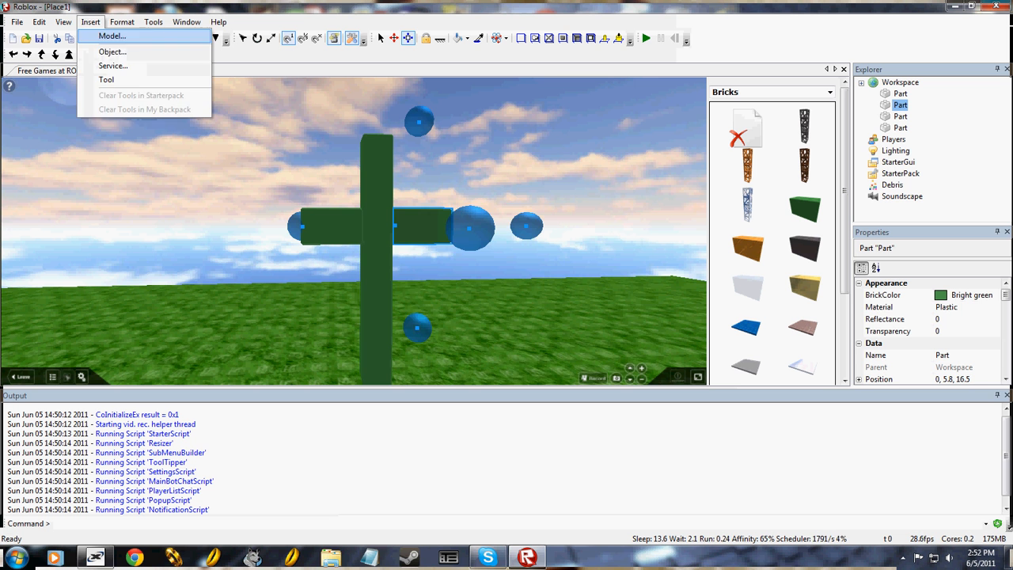
pyautogui.click(113, 51)
pyautogui.click(618, 198)
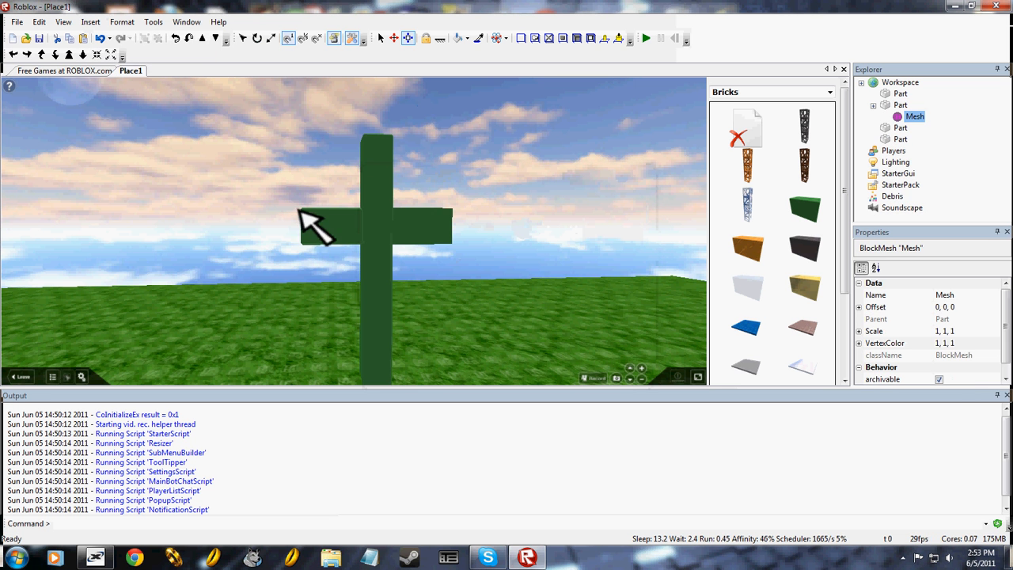
pyautogui.click(319, 229)
pyautogui.click(90, 22)
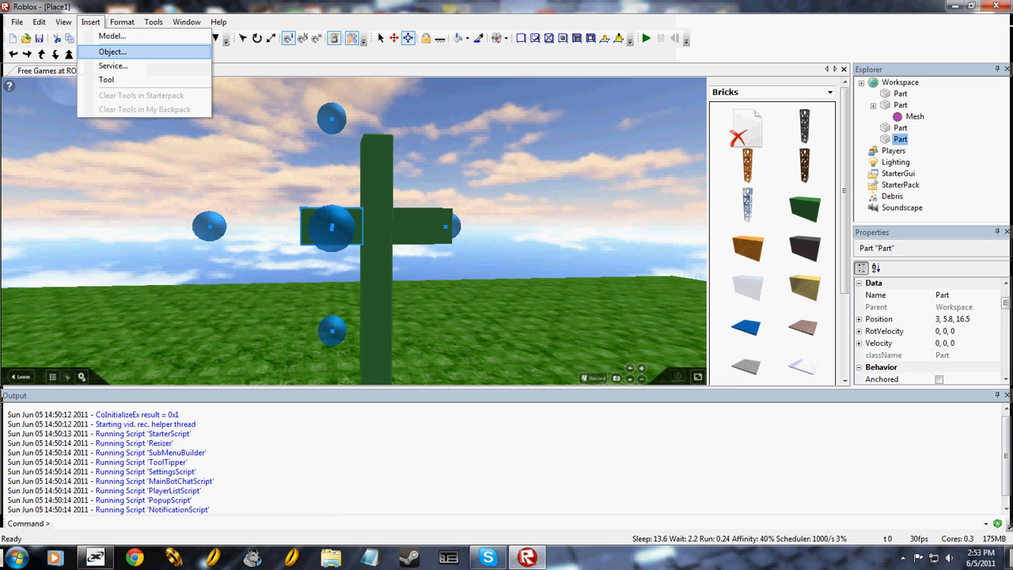
pyautogui.click(113, 51)
pyautogui.click(619, 198)
# Insert a BlockMesh object into the central column of the cross and deselect it.
pyautogui.click(355, 197)
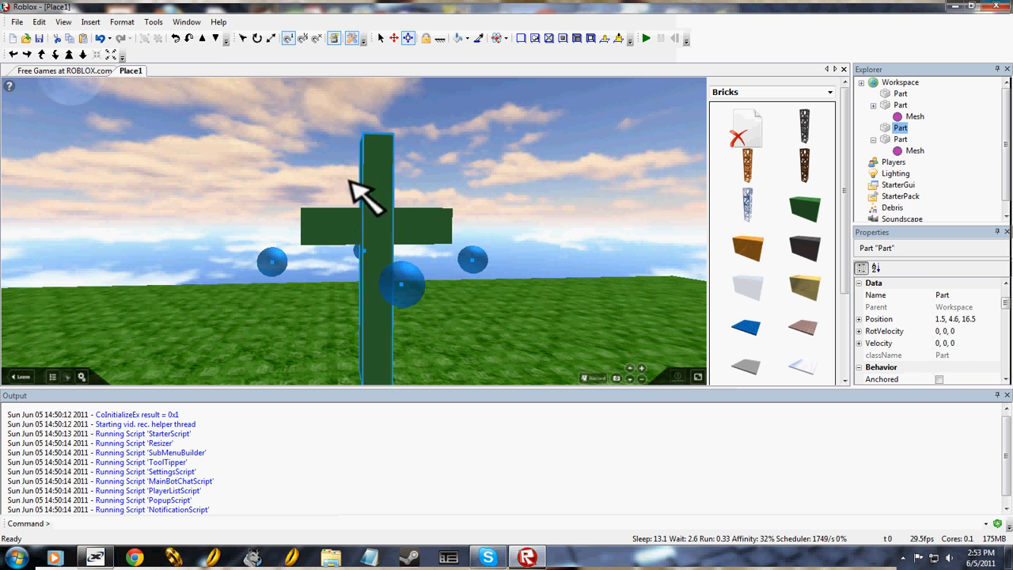
pyautogui.click(91, 22)
pyautogui.click(113, 51)
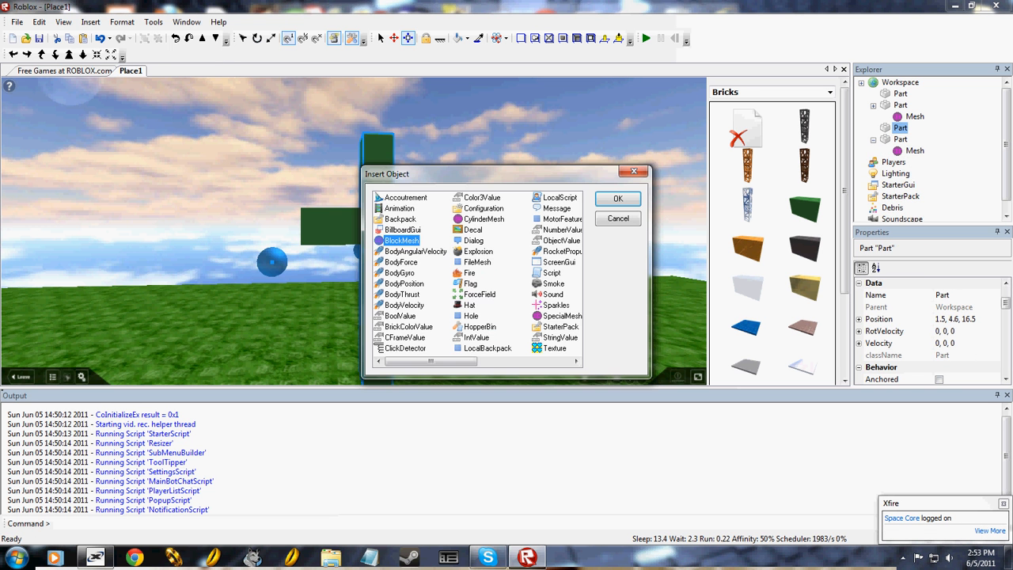
pyautogui.click(618, 198)
pyautogui.click(550, 222)
pyautogui.moveTo(550, 221); pyautogui.dragTo(540, 231, button='right')
pyautogui.scroll(-3, 549, 221)
pyautogui.scroll(3, 548, 222)
pyautogui.scroll(-3, 547, 222)
pyautogui.scroll(3, 540, 231)
pyautogui.scroll(-3, 540, 231)
pyautogui.scroll(3, 542, 235)
pyautogui.scroll(-3, 541, 234)
pyautogui.scroll(-3, 539, 230)
pyautogui.scroll(2, 541, 235)
pyautogui.scroll(3, 541, 235)
pyautogui.scroll(-4, 542, 235)
pyautogui.scroll(-3, 541, 235)
pyautogui.scroll(4, 541, 231)
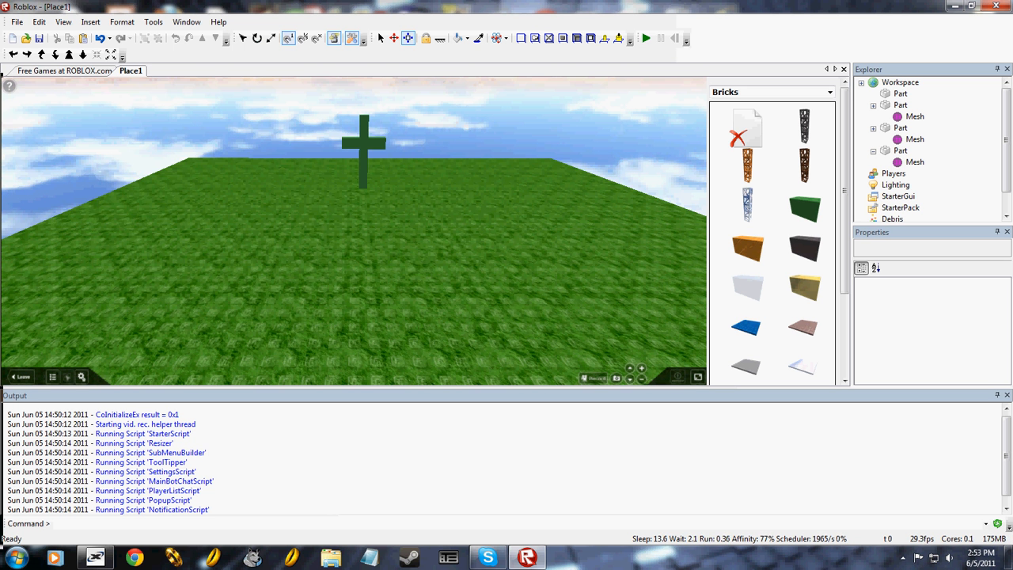
pyautogui.click(63, 22)
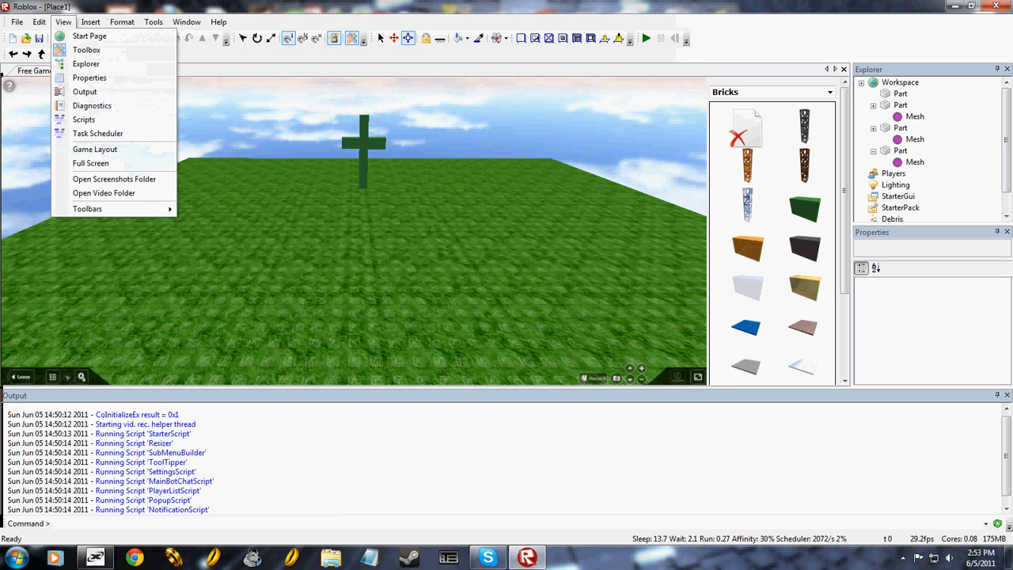
pyautogui.moveTo(122, 22)
pyautogui.moveTo(90, 22)
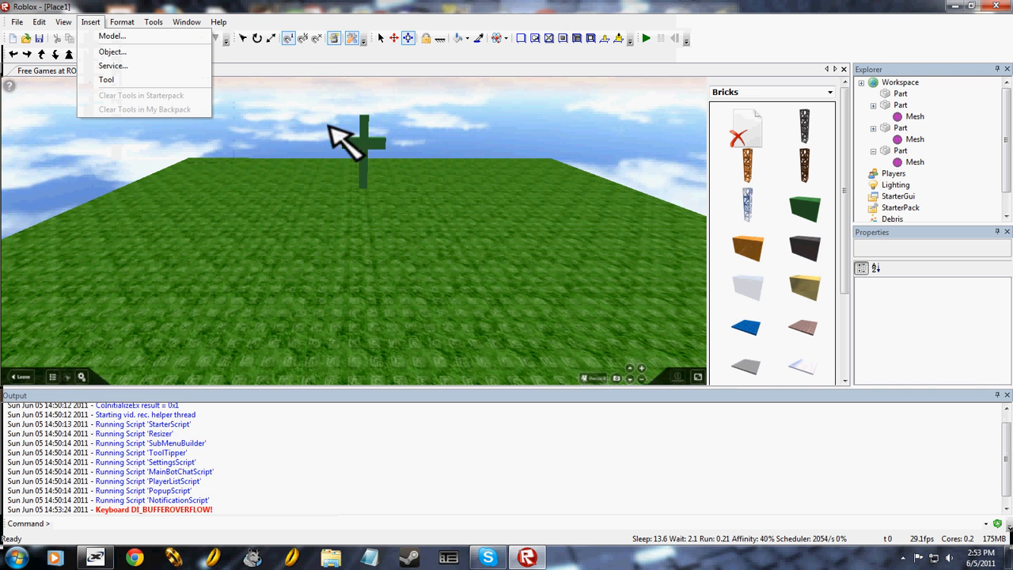
# Examine the finished cross on the grass baseplate from several angles and distances.
pyautogui.click(460, 122)
pyautogui.scroll(-3, 453, 150)
pyautogui.scroll(6, 463, 168)
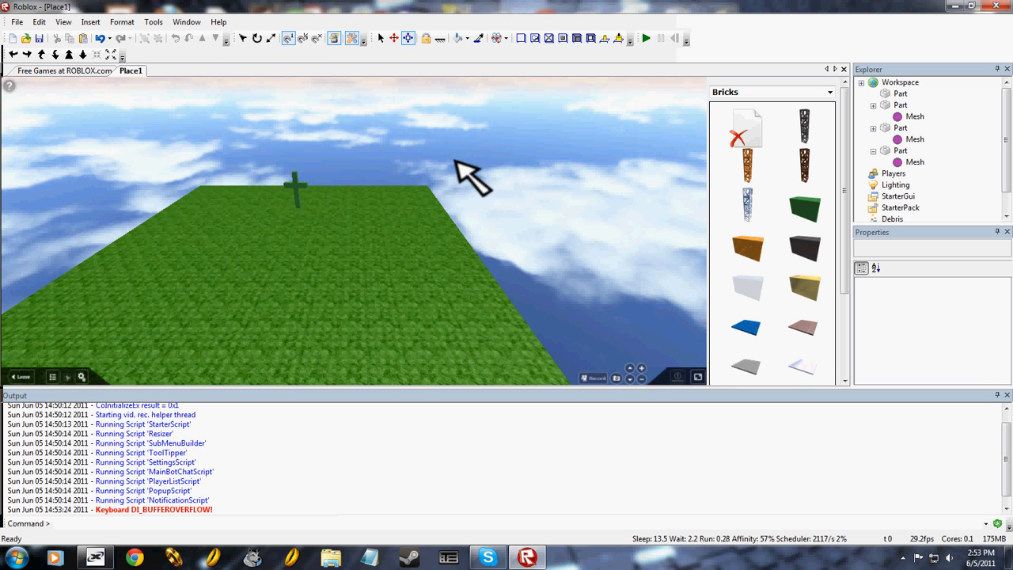
pyautogui.scroll(-6, 452, 164)
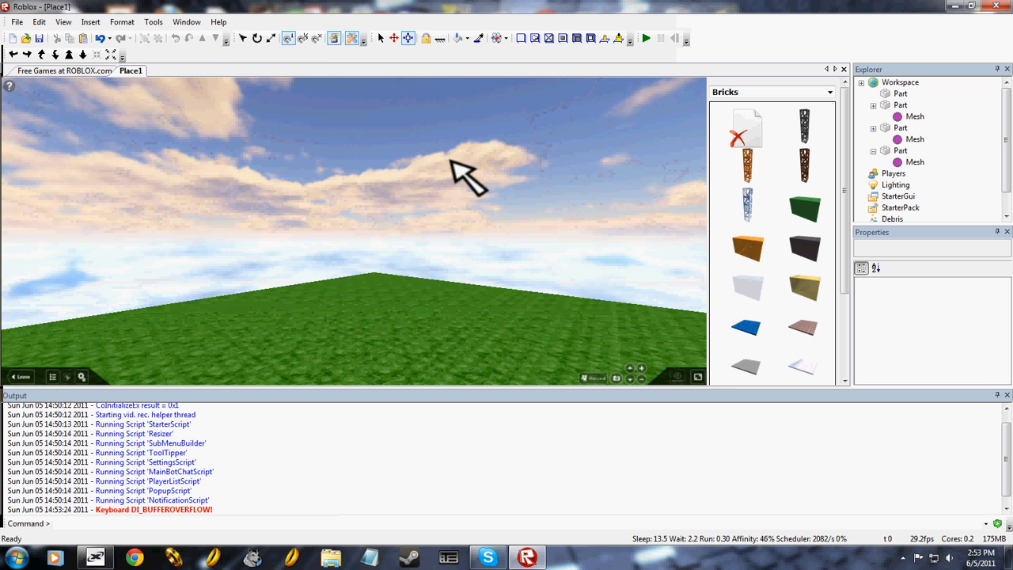
pyautogui.scroll(3, 467, 154)
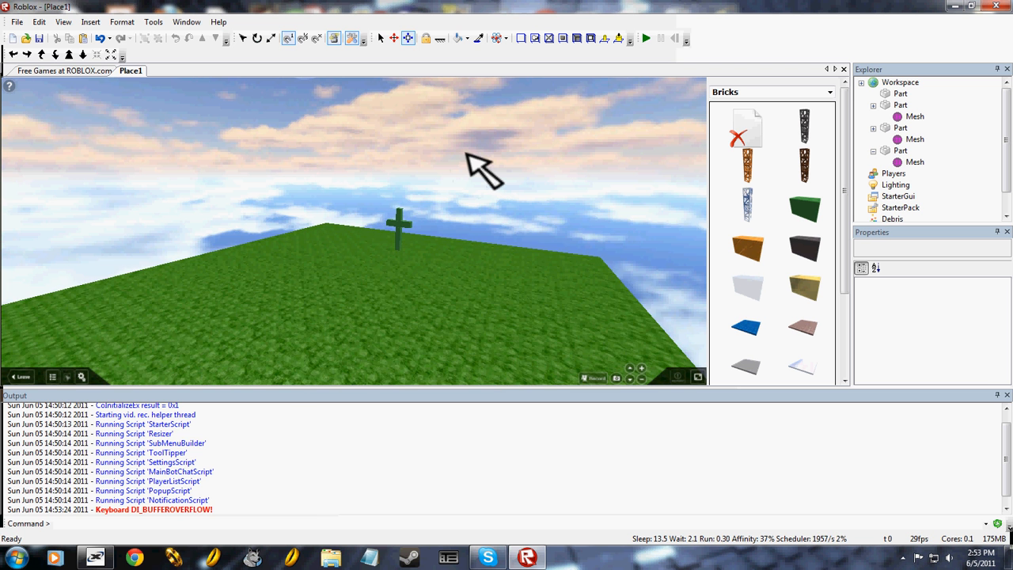
pyautogui.scroll(5, 479, 167)
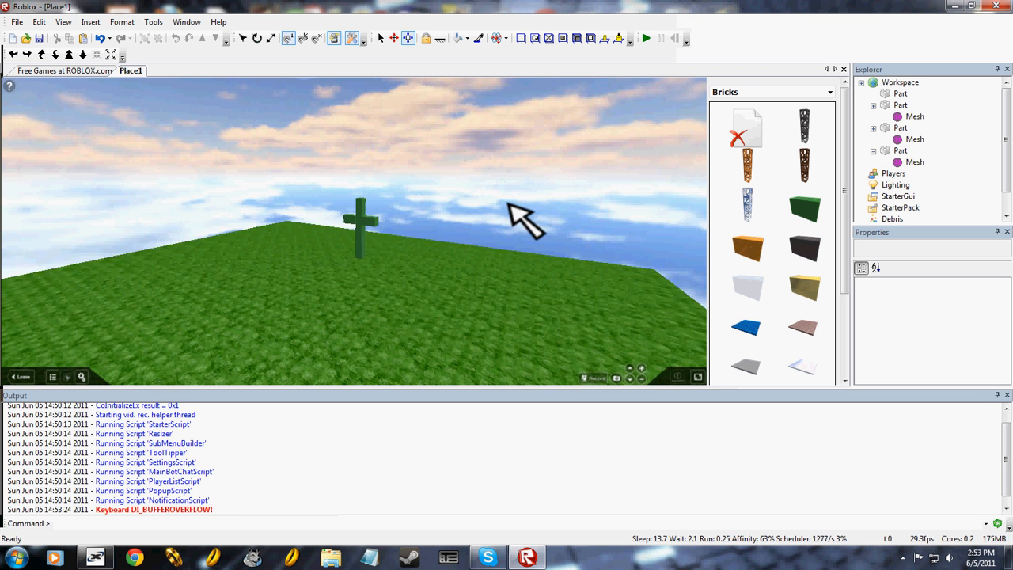
pyautogui.press('d')
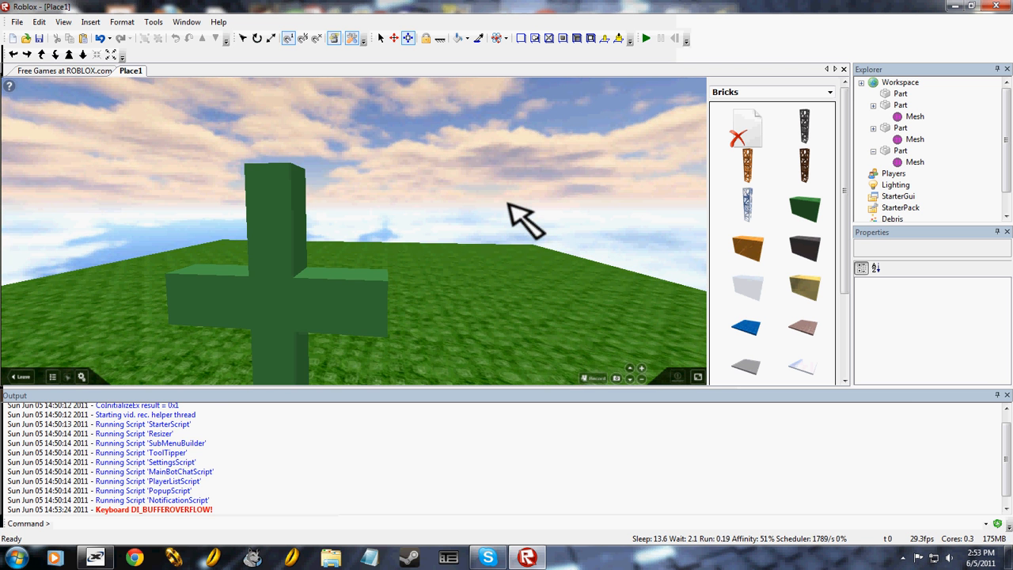
pyautogui.scroll(-10, 522, 218)
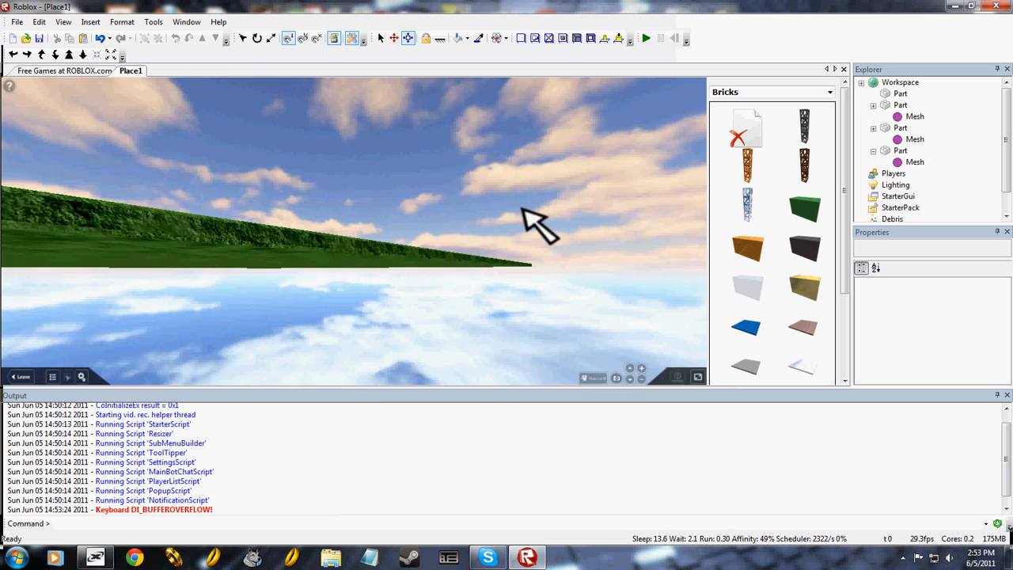
pyautogui.press('w')
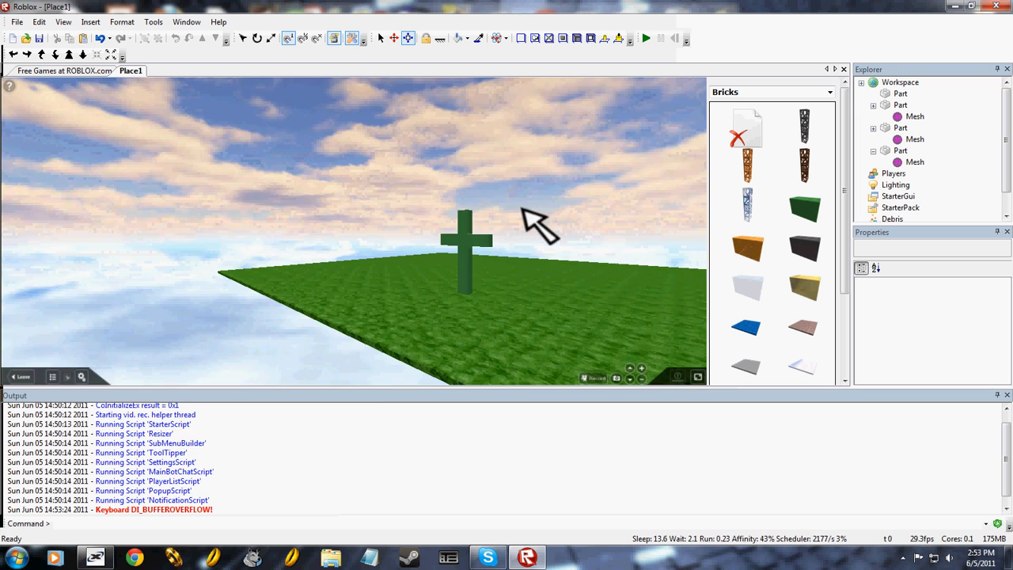
pyautogui.press('d')
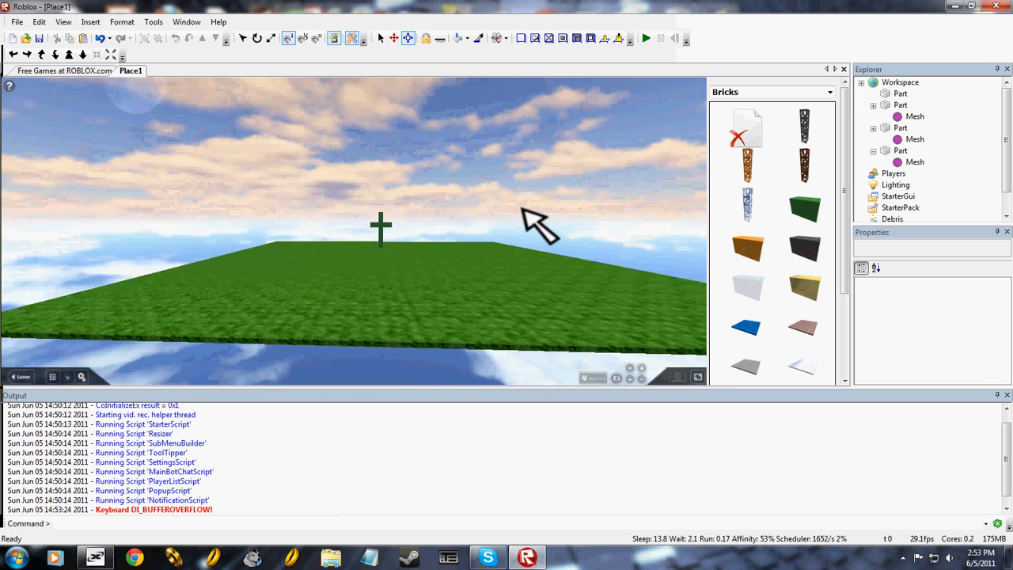
pyautogui.press('s')
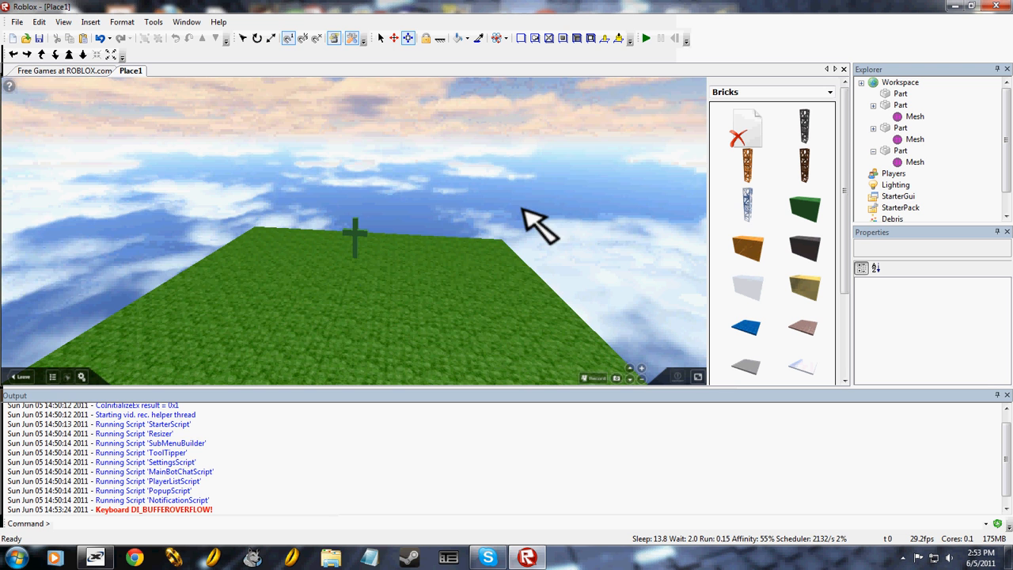
pyautogui.press('w')
pyautogui.press('s')
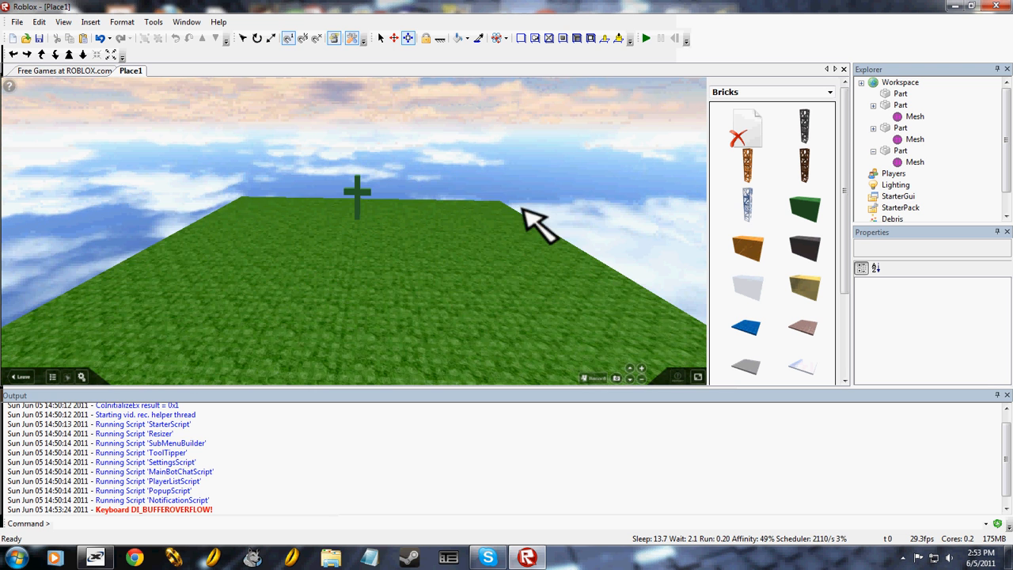
pyautogui.press('w')
pyautogui.press('w')
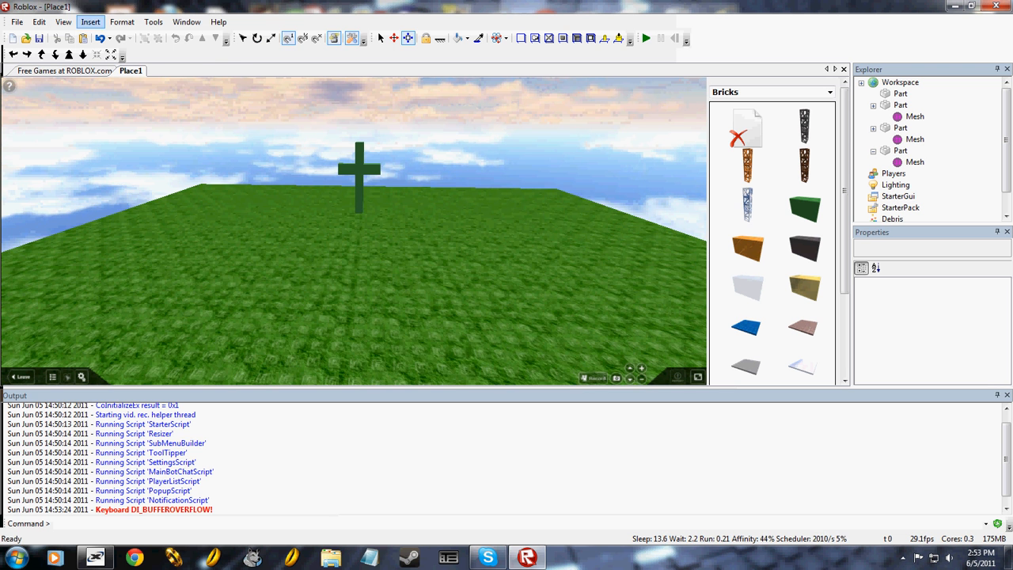
# Insert a Script object directly into the Workspace with no part selected, and select the Workspace.
pyautogui.click(90, 23)
pyautogui.click(113, 50)
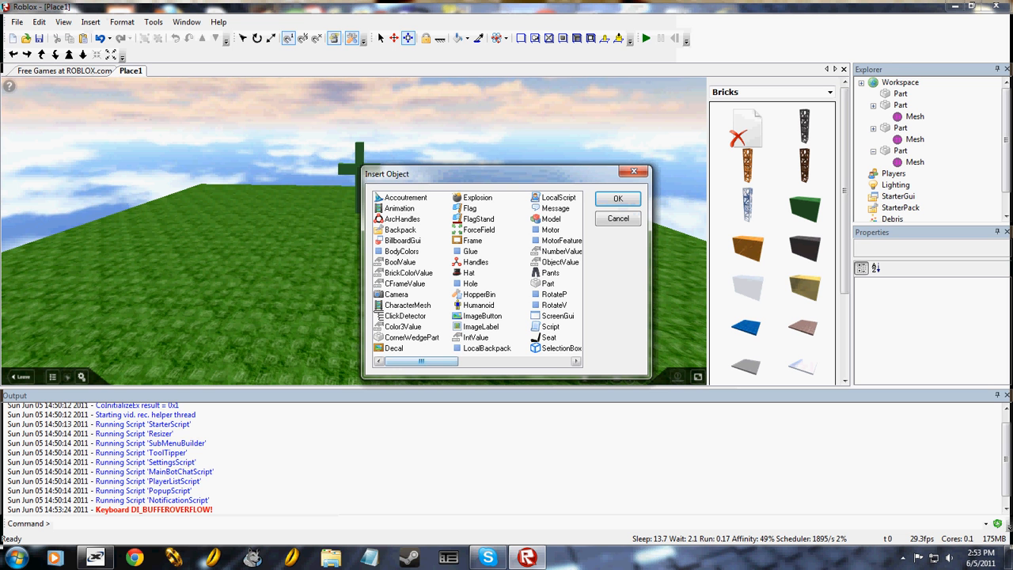
pyautogui.moveTo(440, 361); pyautogui.dragTo(502, 361)
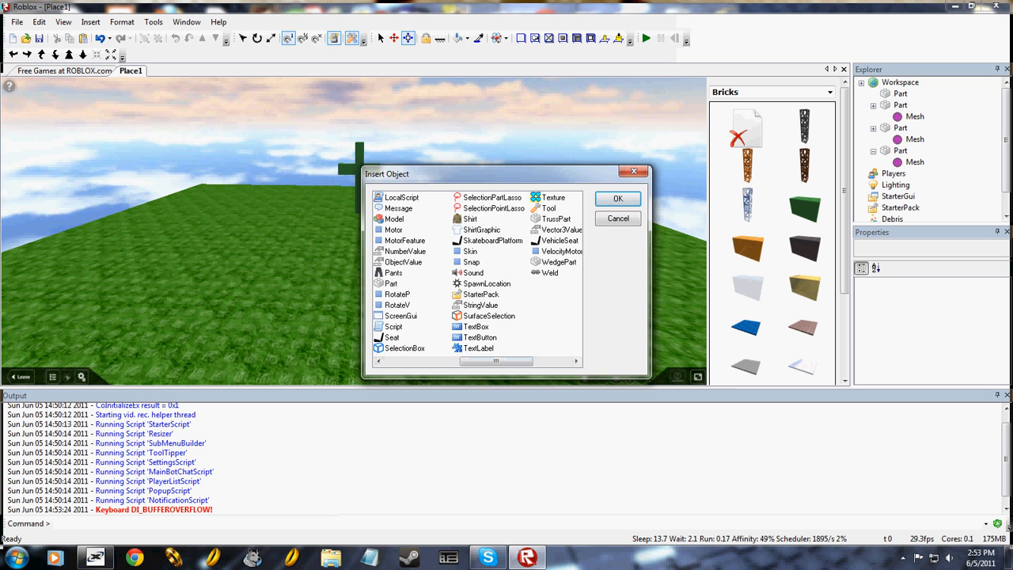
pyautogui.press('Return')
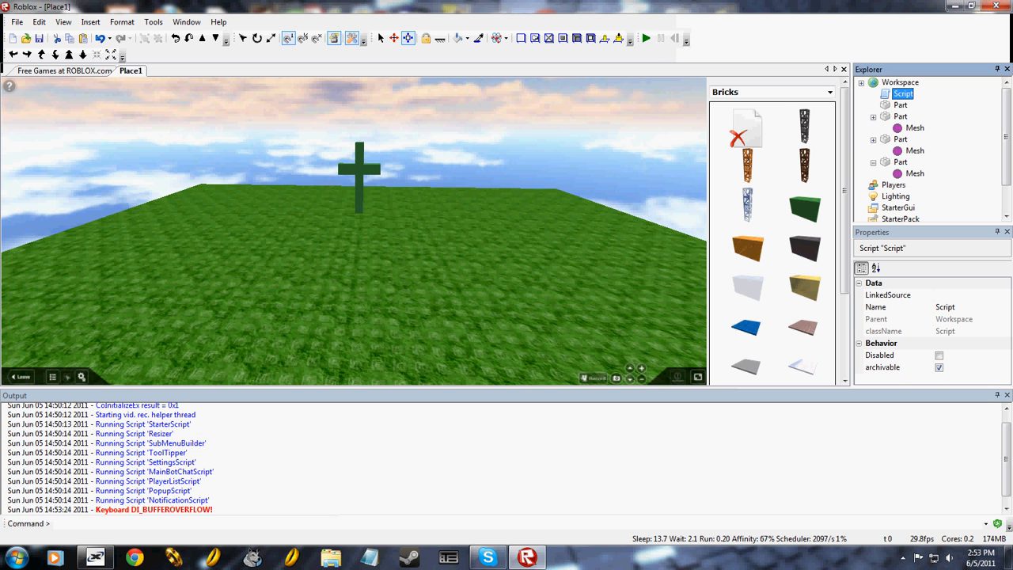
pyautogui.click(899, 82)
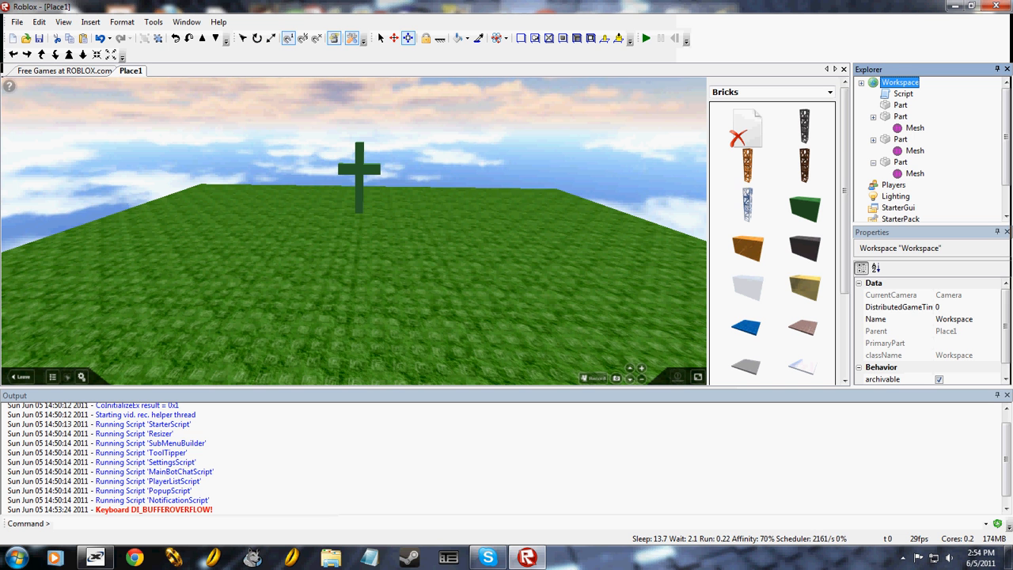
# Select the central column of the cross and insert a Script object into it.
pyautogui.click(358, 186)
pyautogui.scroll(5, 369, 192)
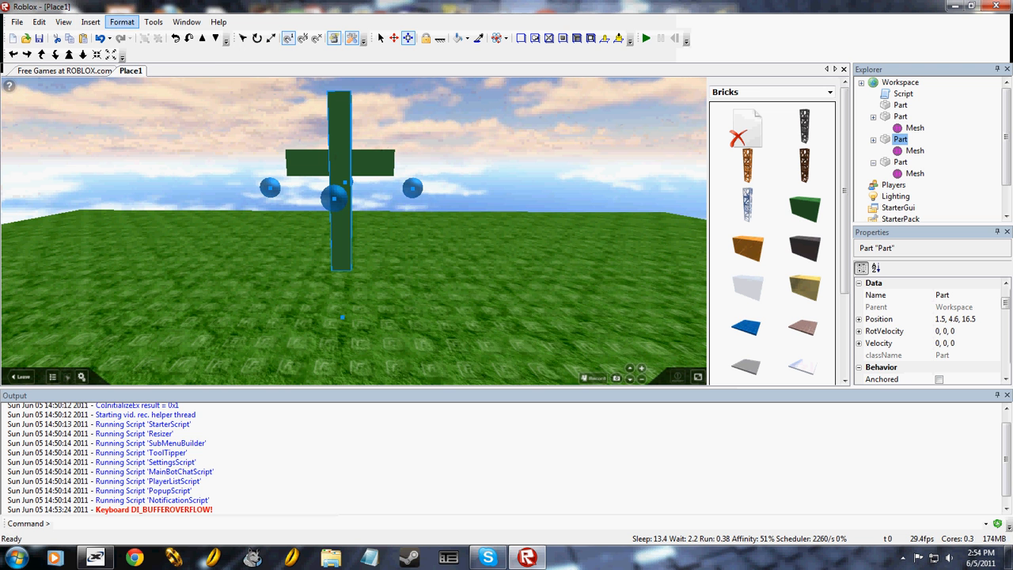
pyautogui.click(91, 21)
pyautogui.click(119, 51)
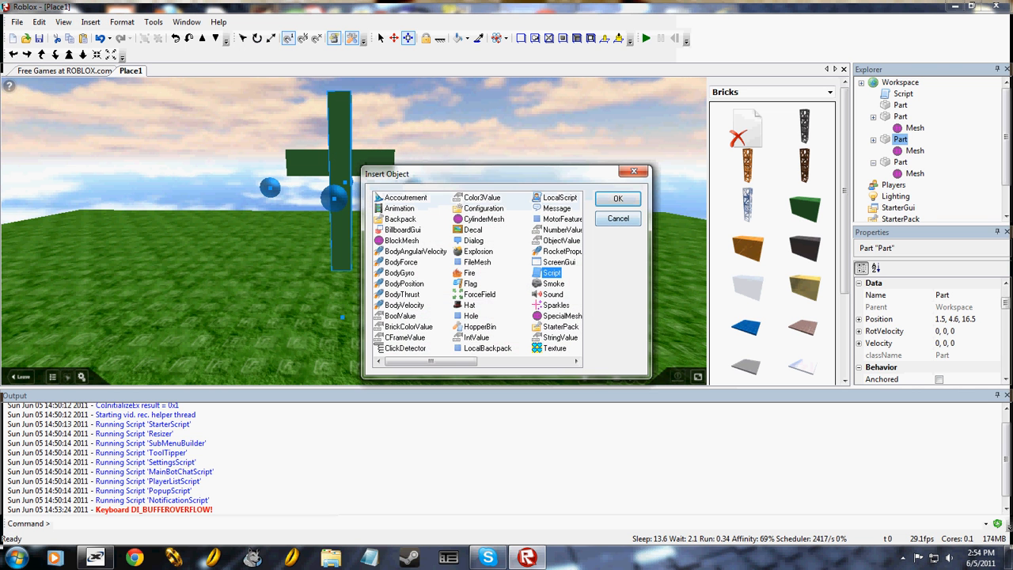
pyautogui.press('Return')
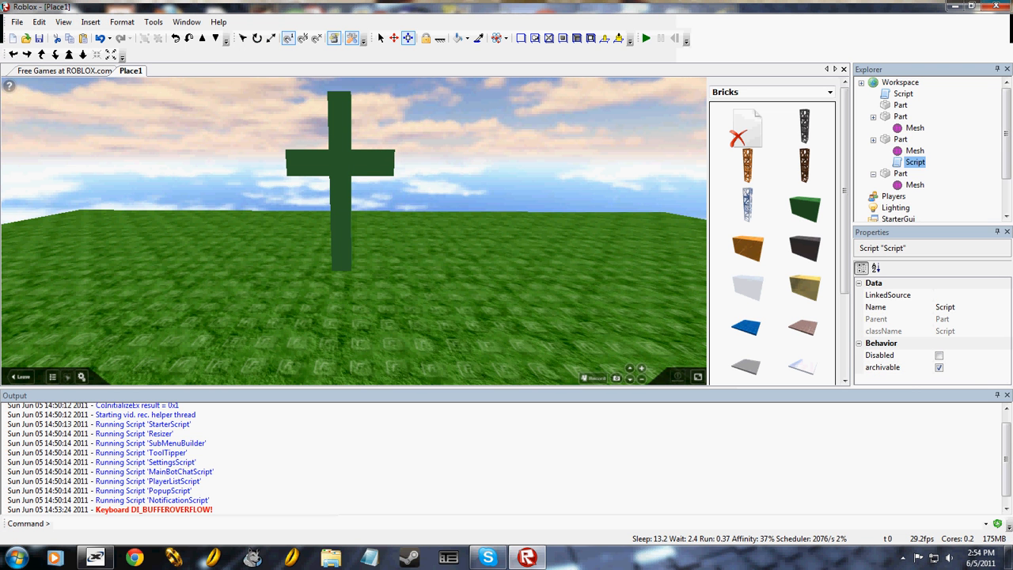
pyautogui.click(338, 124)
pyautogui.moveTo(387, 138); pyautogui.dragTo(464, 181, button='right')
pyautogui.click(472, 150)
pyautogui.scroll(-5, 466, 173)
pyautogui.scroll(-3, 463, 181)
pyautogui.scroll(5, 464, 181)
pyautogui.scroll(-4, 617, 182)
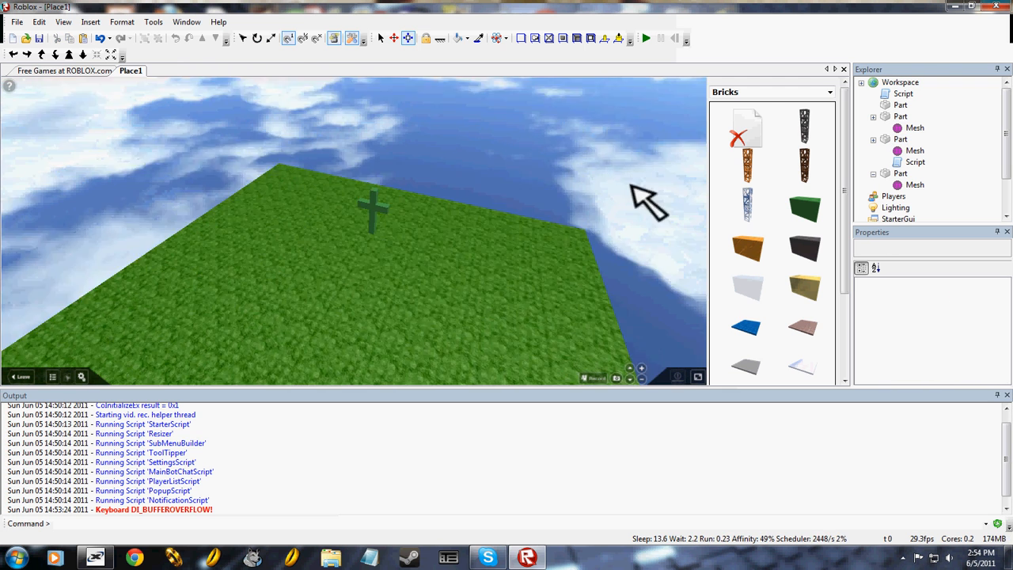
# Open the script placed directly in the Workspace, read its print line and close it.
pyautogui.scroll(5, 631, 183)
pyautogui.doubleClick(902, 93)
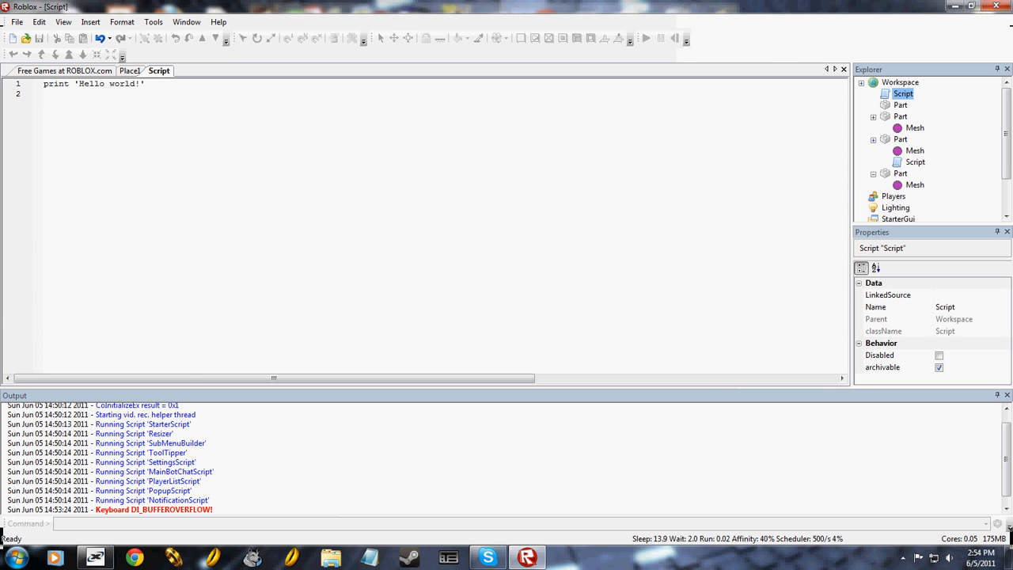
pyautogui.click(844, 70)
# Test-run the place, examine the cross while the scripts run, and reset the run.
pyautogui.click(645, 38)
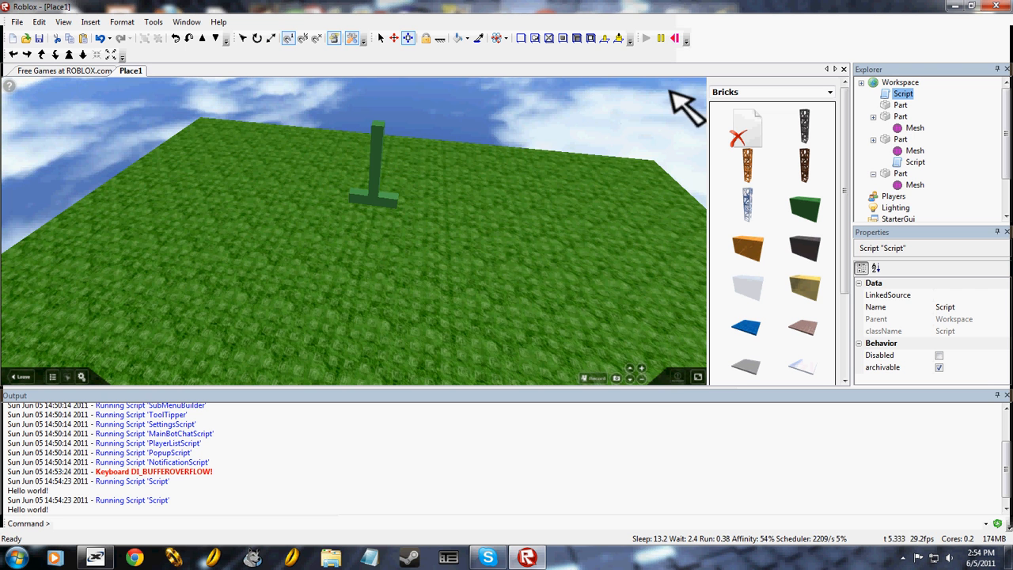
pyautogui.moveTo(670, 90); pyautogui.dragTo(642, 163, button='right')
pyautogui.scroll(-2, 580, 160)
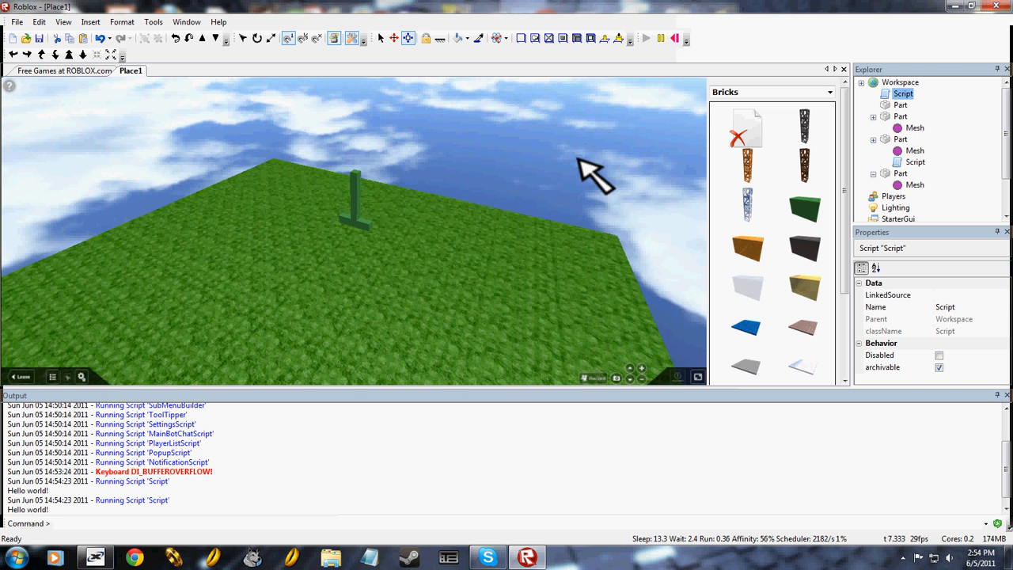
pyautogui.scroll(3, 586, 158)
pyautogui.scroll(-1, 613, 86)
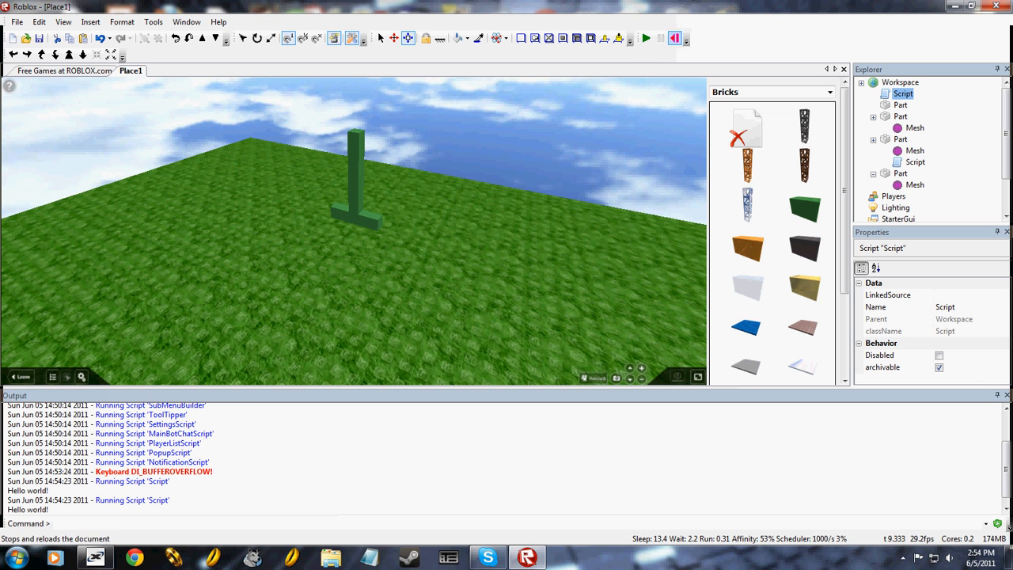
pyautogui.click(675, 38)
# Start a Play Solo test of the place.
pyautogui.click(153, 22)
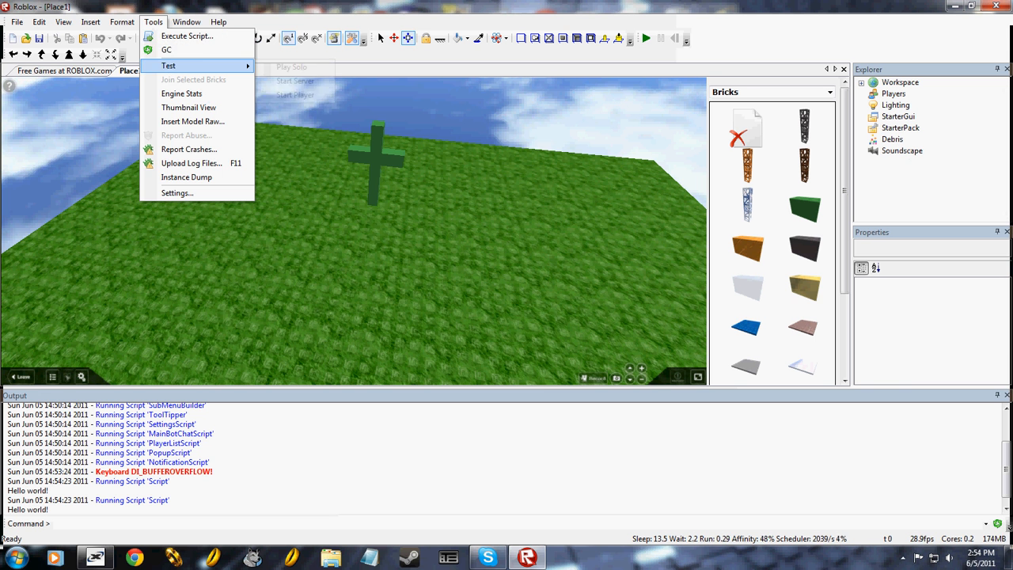
pyautogui.moveTo(182, 65)
pyautogui.click(425, 96)
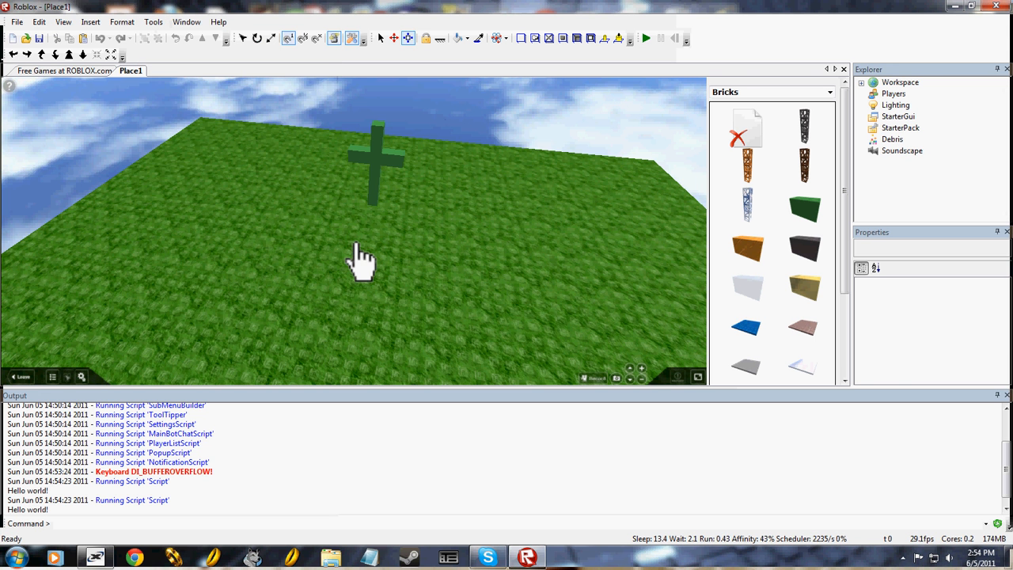
pyautogui.moveTo(355, 242); pyautogui.dragTo(357, 175, button='right')
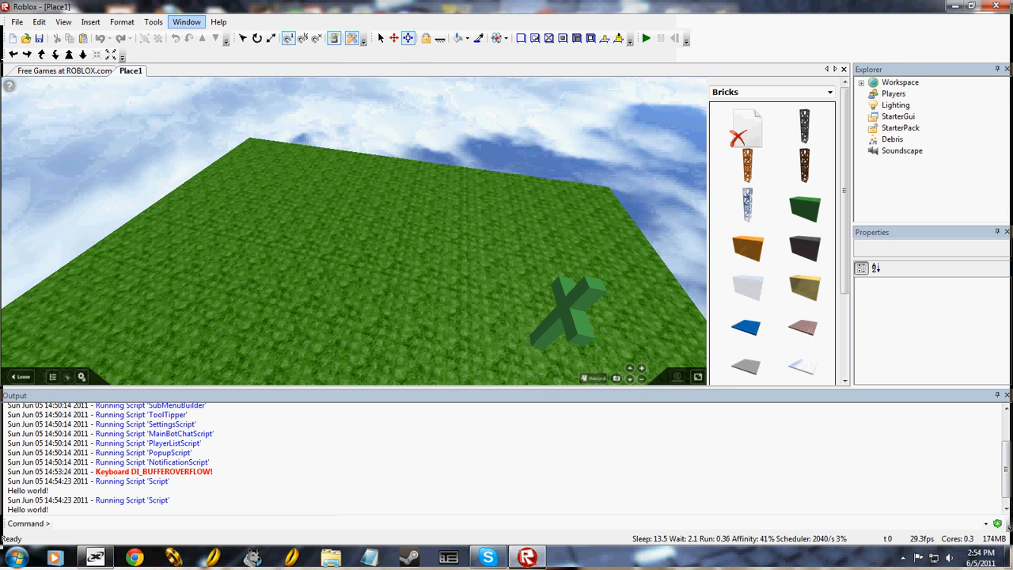
pyautogui.click(154, 23)
pyautogui.moveTo(174, 66)
pyautogui.click(298, 82)
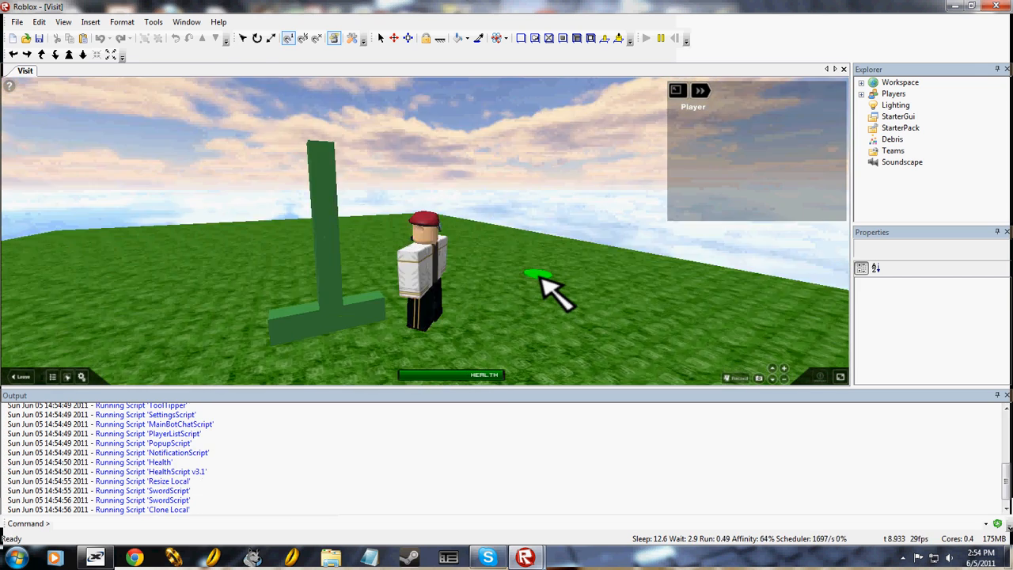
# Walk the character around near the cross in the solo test, and close the test without saving changes.
pyautogui.moveTo(539, 277); pyautogui.dragTo(539, 277, button='right')
pyautogui.scroll(-4, 539, 277)
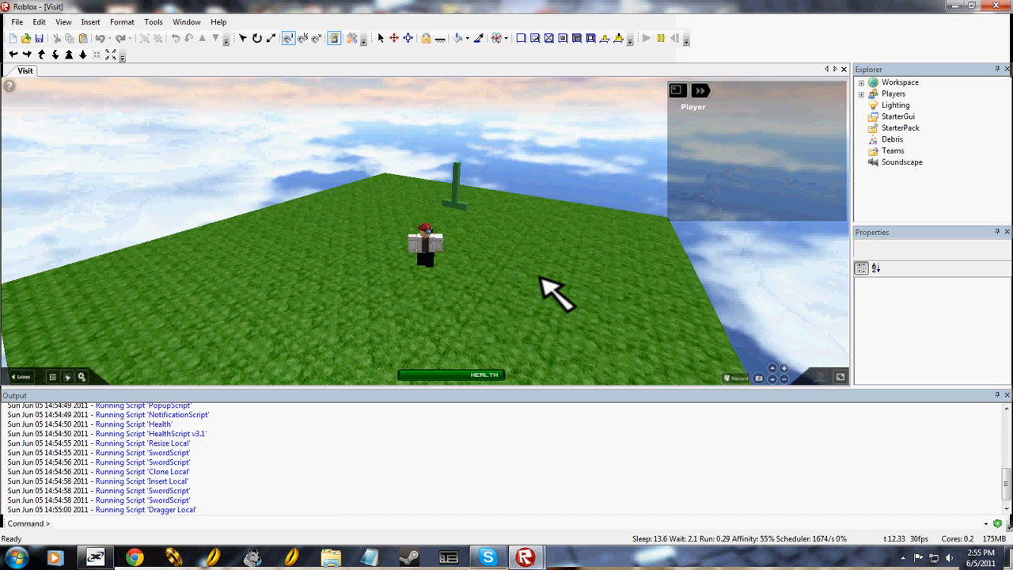
pyautogui.press('a')
pyautogui.press('d')
pyautogui.press('a')
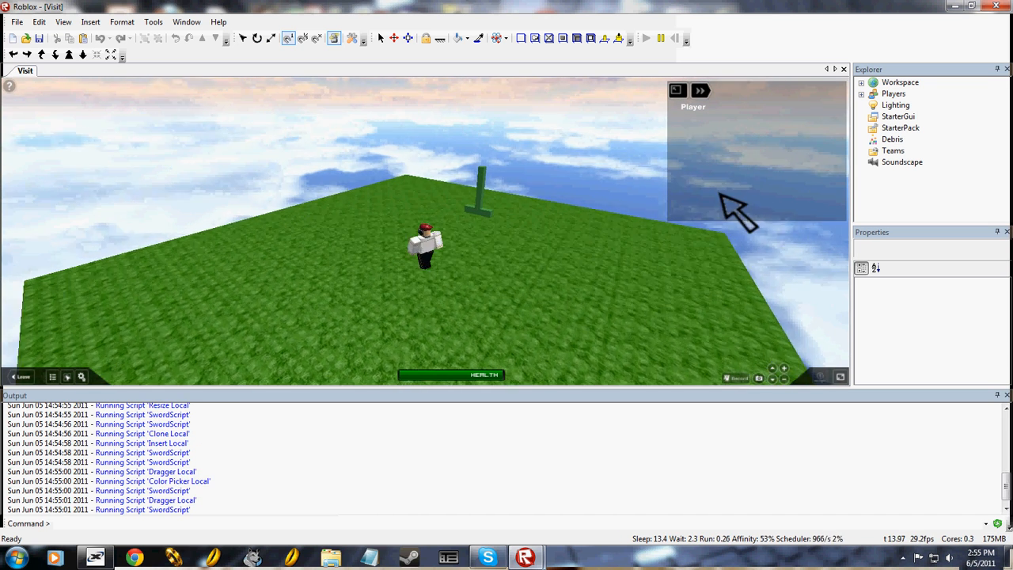
pyautogui.press('d')
pyautogui.press('a')
pyautogui.click(996, 6)
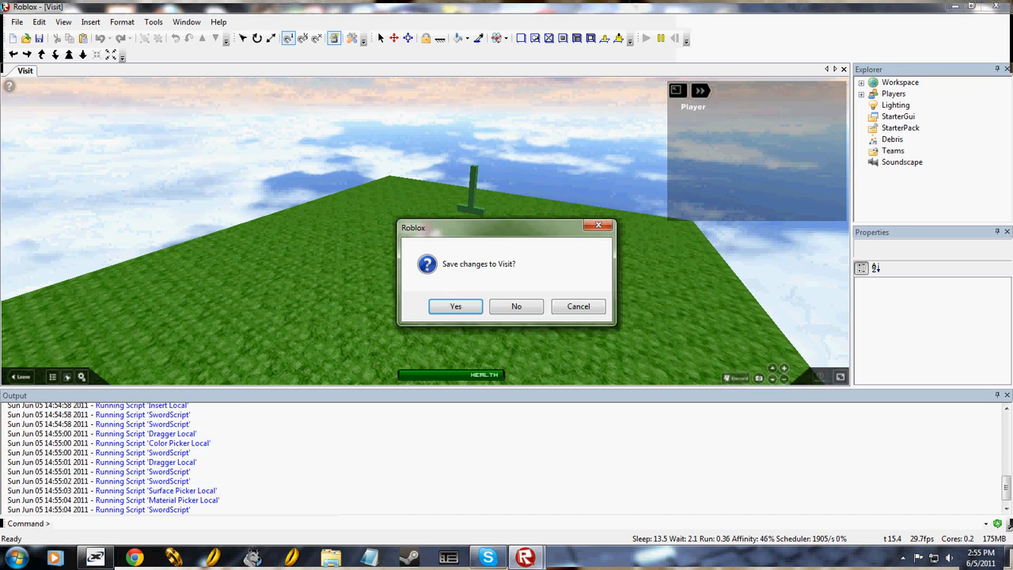
pyautogui.click(516, 306)
# Run the scripts again in the edited place and view the cross during the run.
pyautogui.moveTo(495, 279); pyautogui.dragTo(498, 278, button='right')
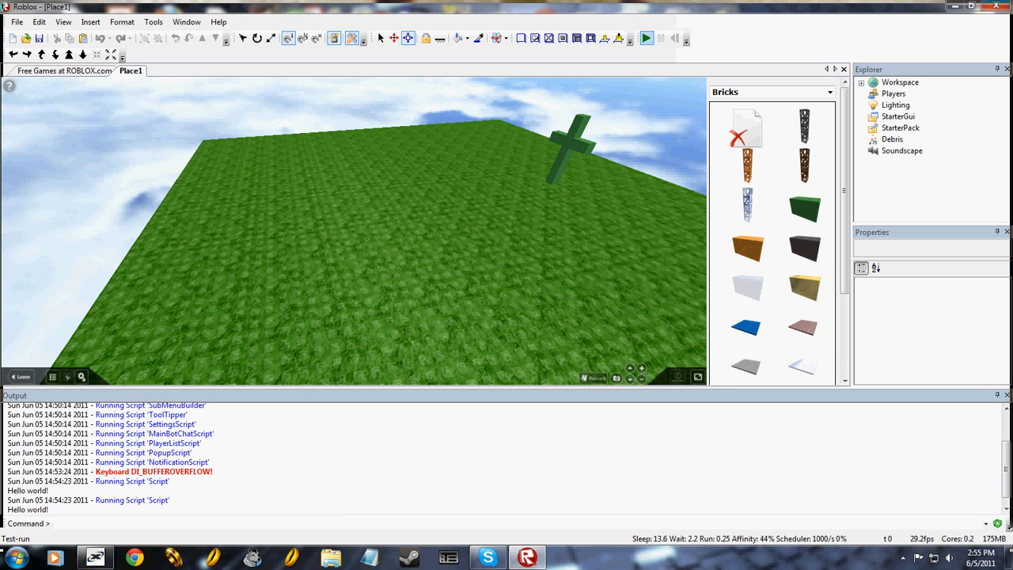
pyautogui.click(646, 38)
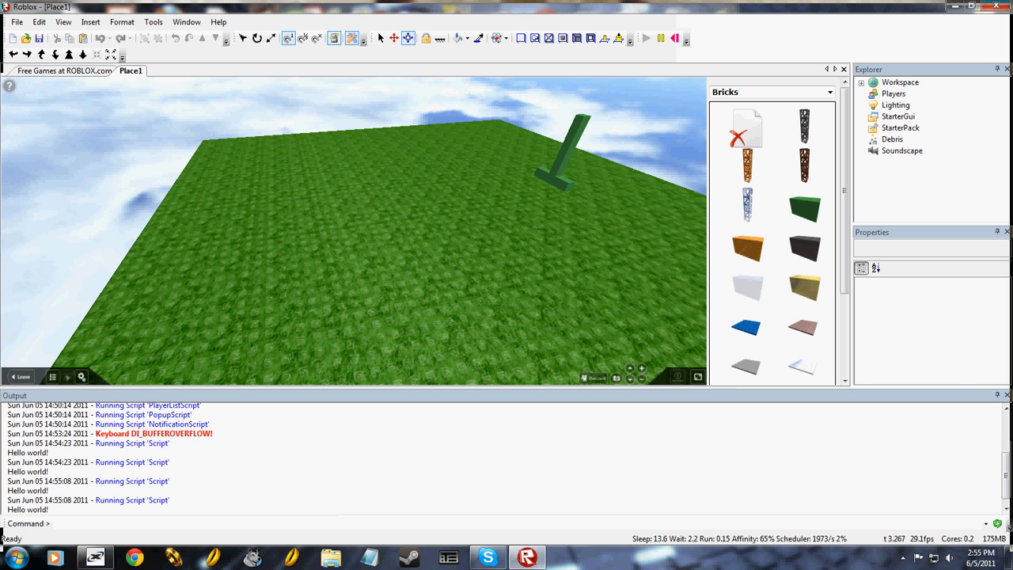
pyautogui.scroll(1, 357, 309)
pyautogui.scroll(1, 582, 219)
pyautogui.scroll(-1, 582, 219)
# Try changing the Workspace script's printed text to 'Hello my name is bob.' during the run, close the script and reset the run.
pyautogui.click(861, 82)
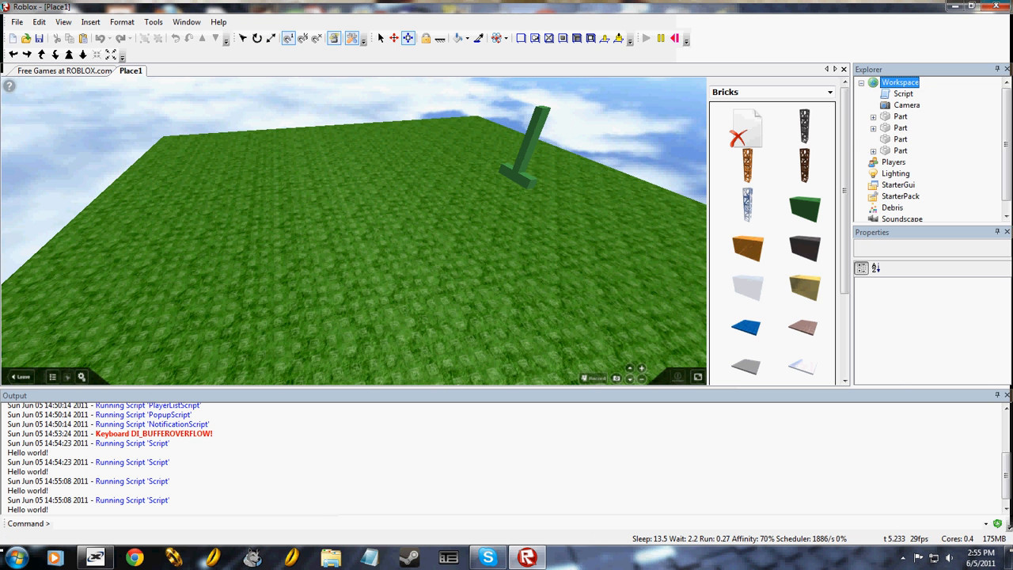
pyautogui.doubleClick(903, 94)
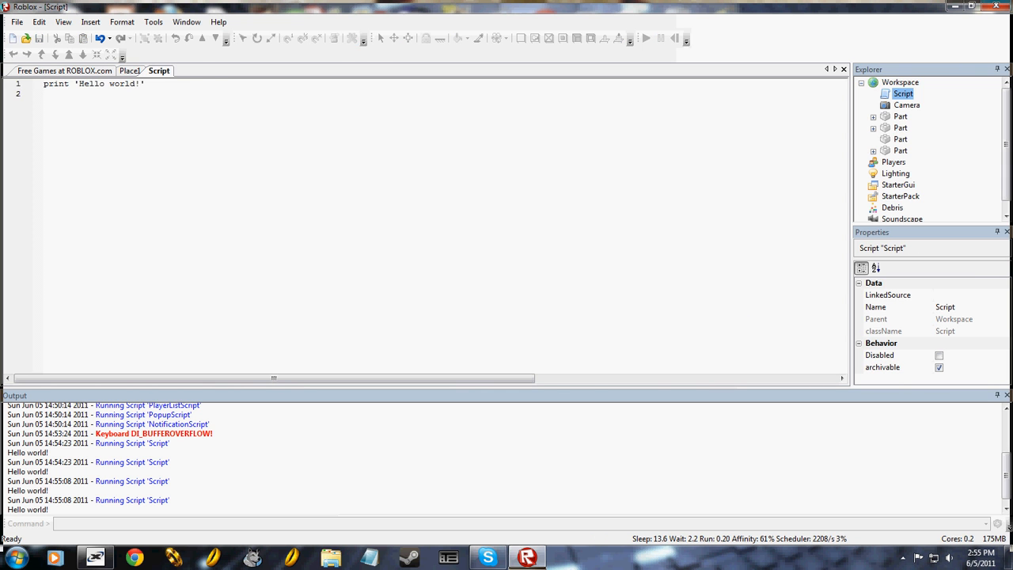
pyautogui.keyDown('ctrl'); pyautogui.scroll(4, 426, 222); pyautogui.keyUp('ctrl')
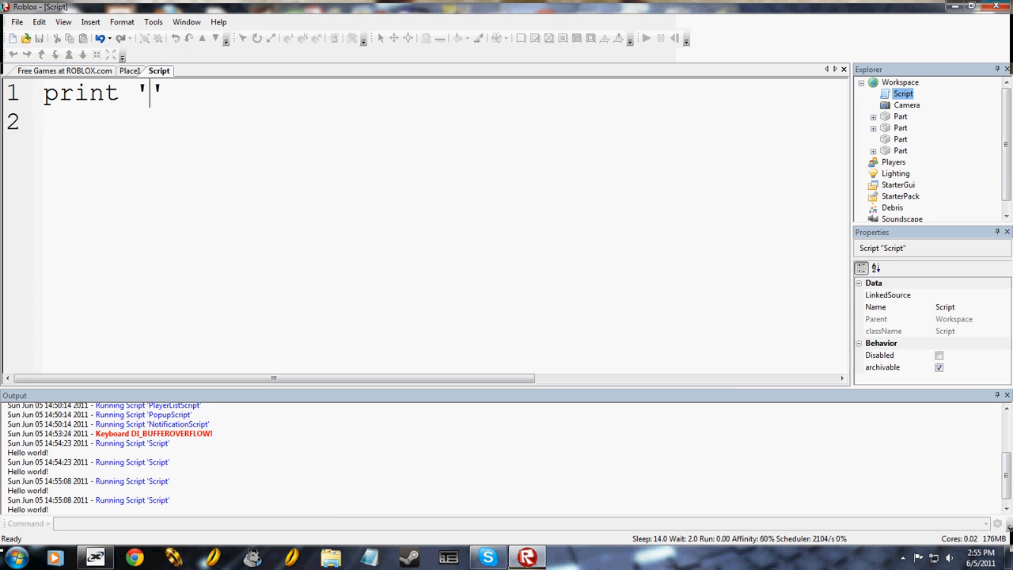
pyautogui.write('Hello my name is ')
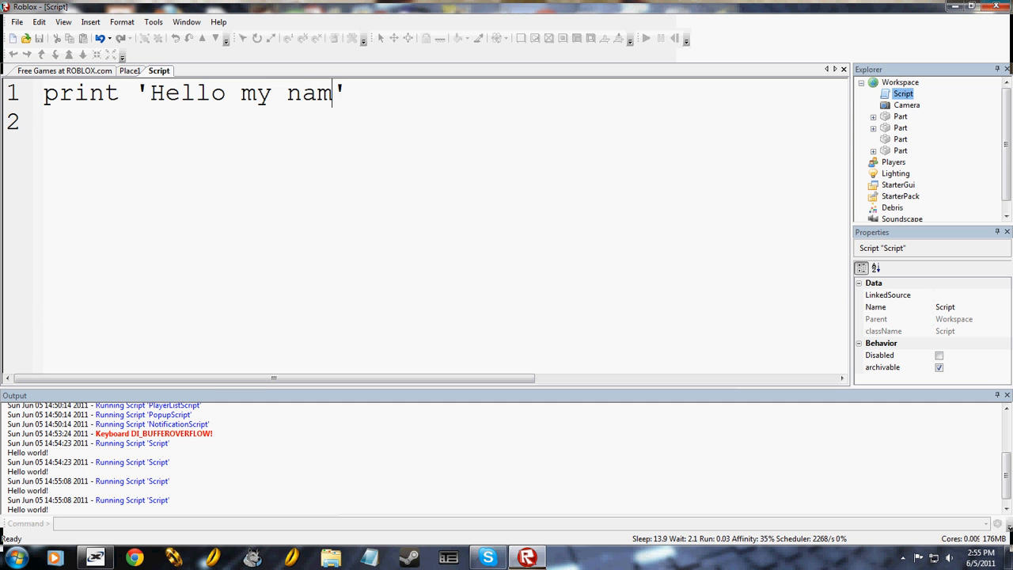
pyautogui.write('bob.')
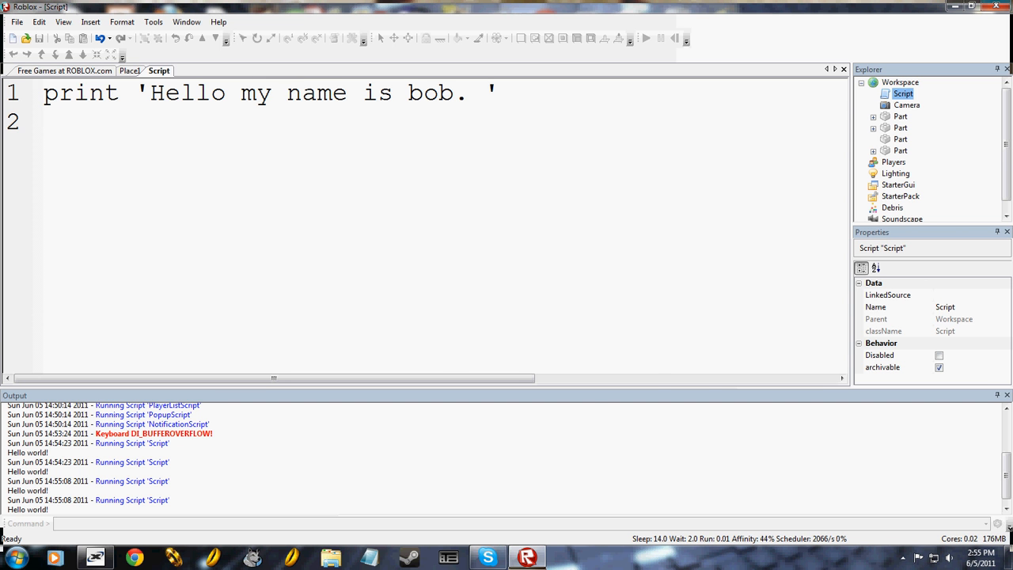
pyautogui.click(844, 70)
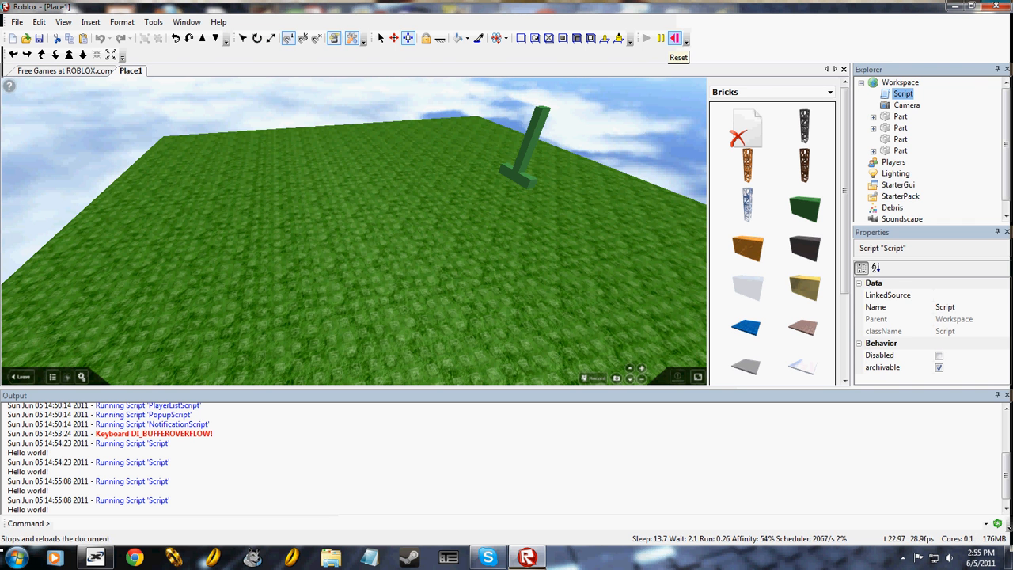
pyautogui.click(674, 38)
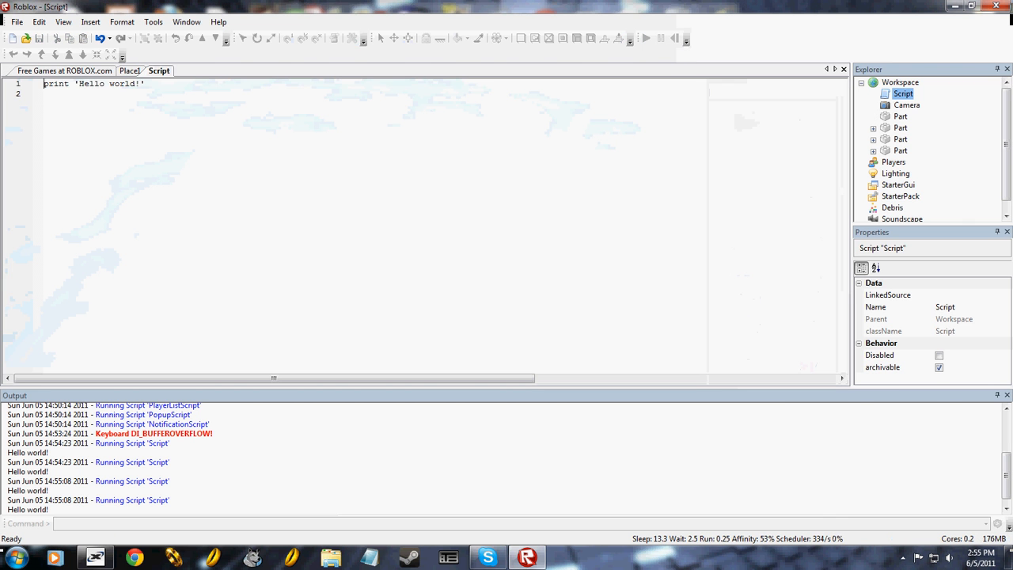
# Replace the Workspace script's printed text with 'Hello my name is bob', close the script and test-run the place.
pyautogui.keyDown('ctrl'); pyautogui.scroll(20, 425, 229); pyautogui.keyUp('ctrl')
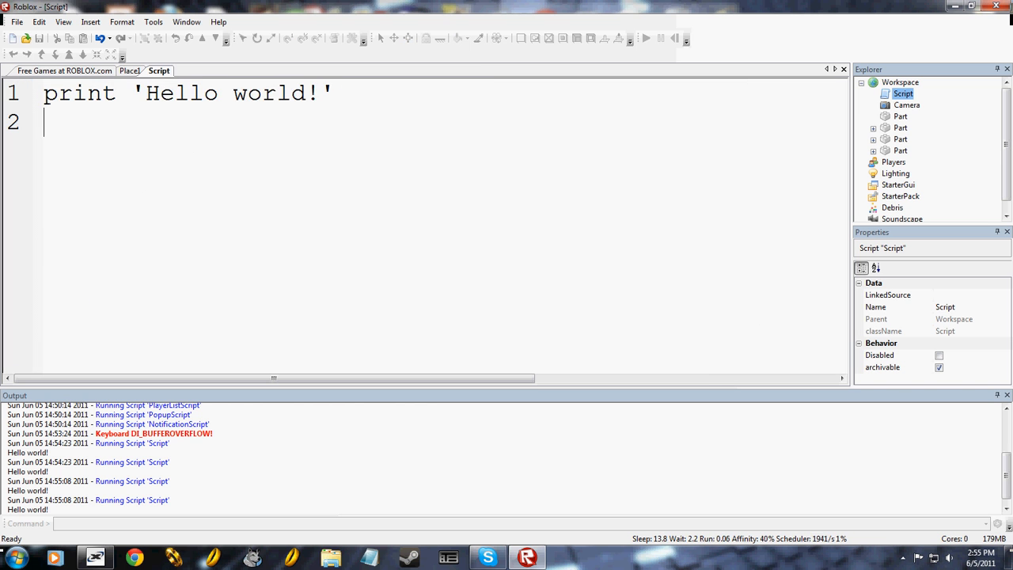
pyautogui.moveTo(333, 93); pyautogui.dragTo(151, 93)
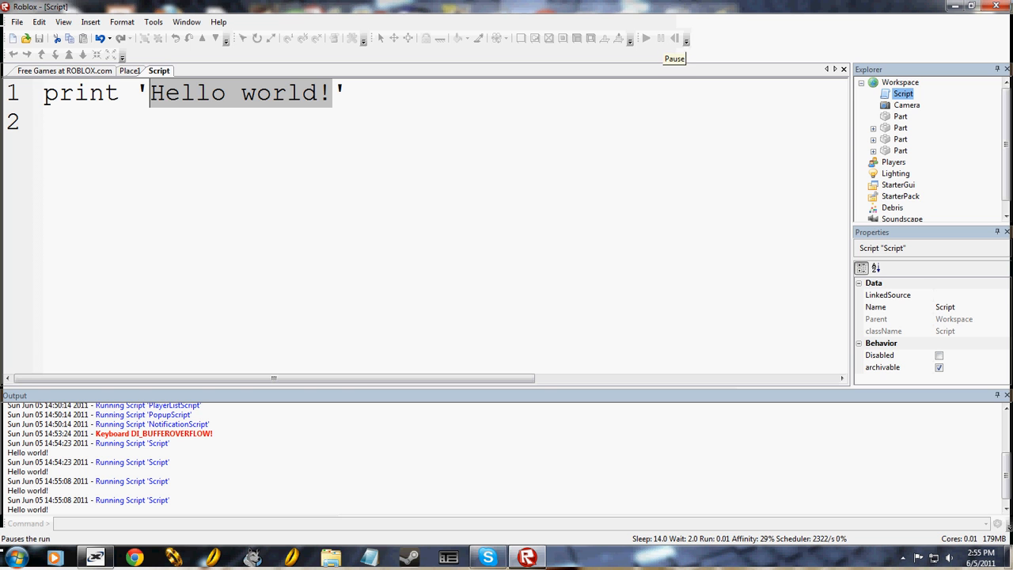
pyautogui.press('BackSpace')
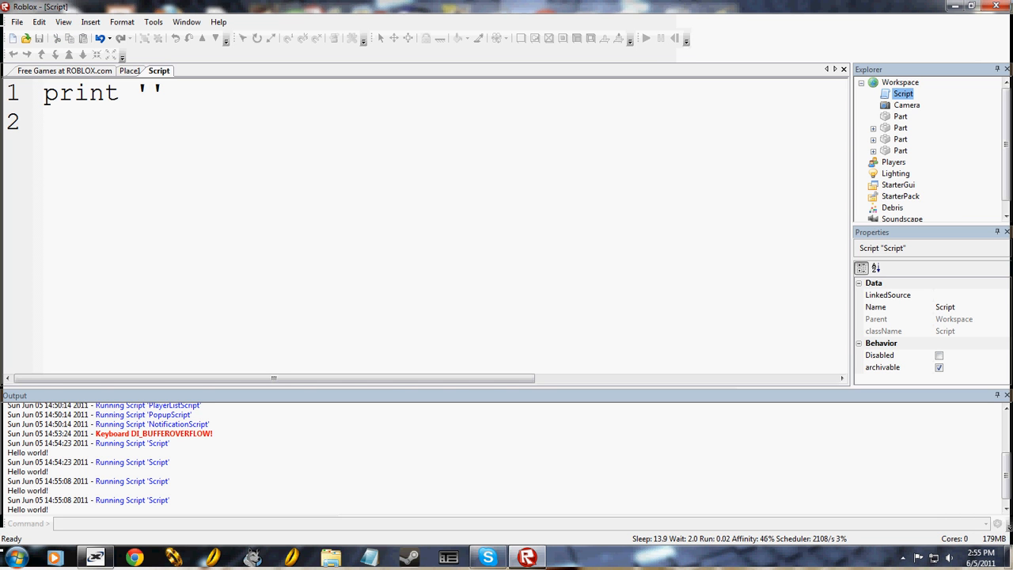
pyautogui.write('Hello my name is bob')
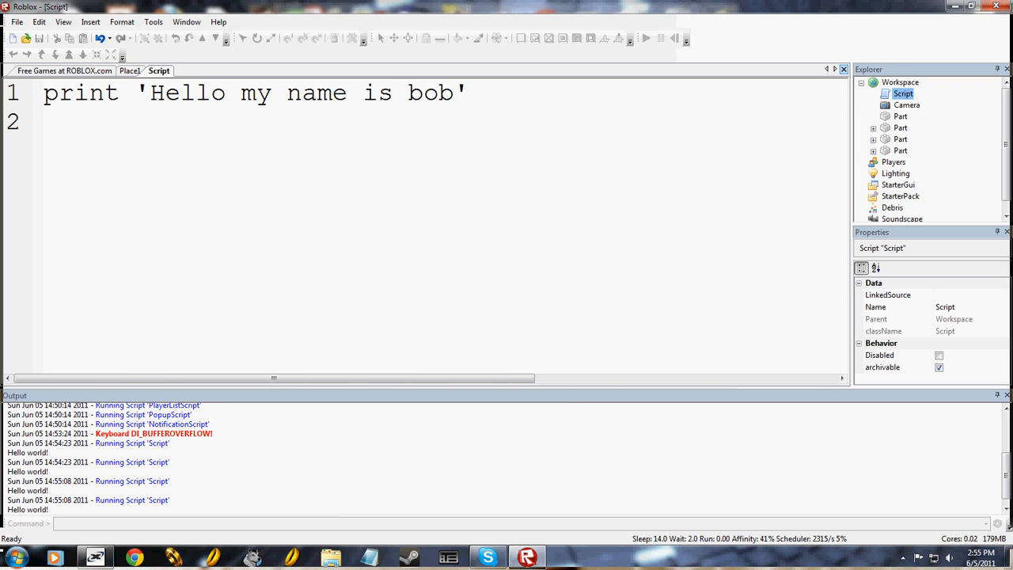
pyautogui.click(844, 70)
pyautogui.click(647, 38)
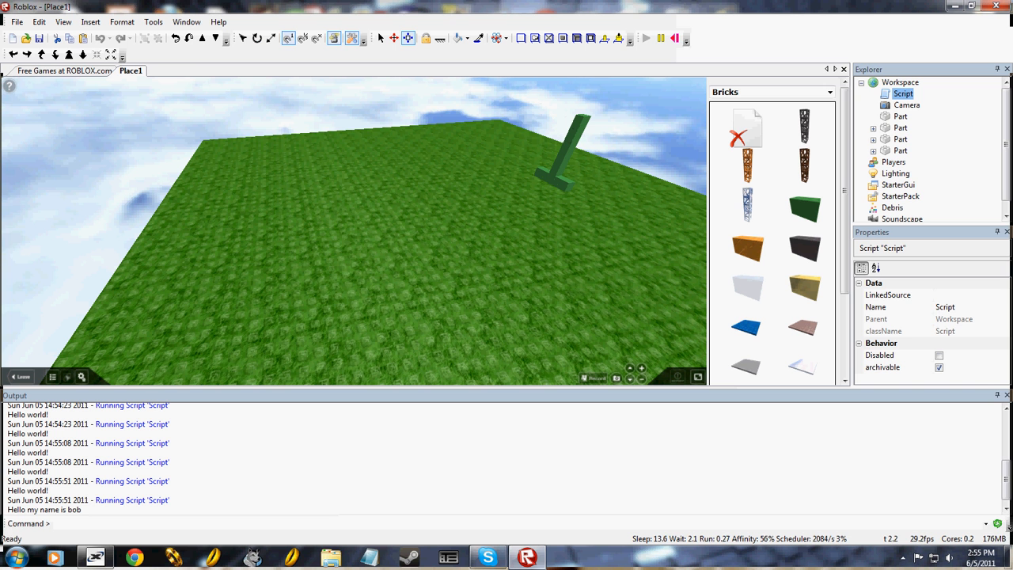
# Try changing the central column script's printed text to 'Hello bob!' during the run, close the script and reset the run.
pyautogui.click(577, 141)
pyautogui.click(873, 139)
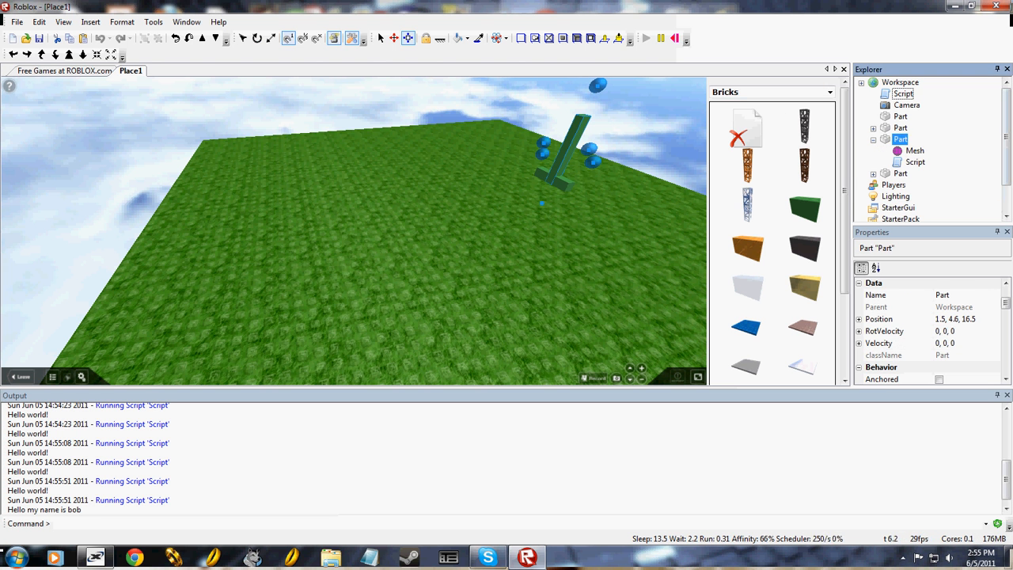
pyautogui.doubleClick(915, 161)
pyautogui.keyDown('ctrl'); pyautogui.scroll(5, 237, 198); pyautogui.keyUp('ctrl')
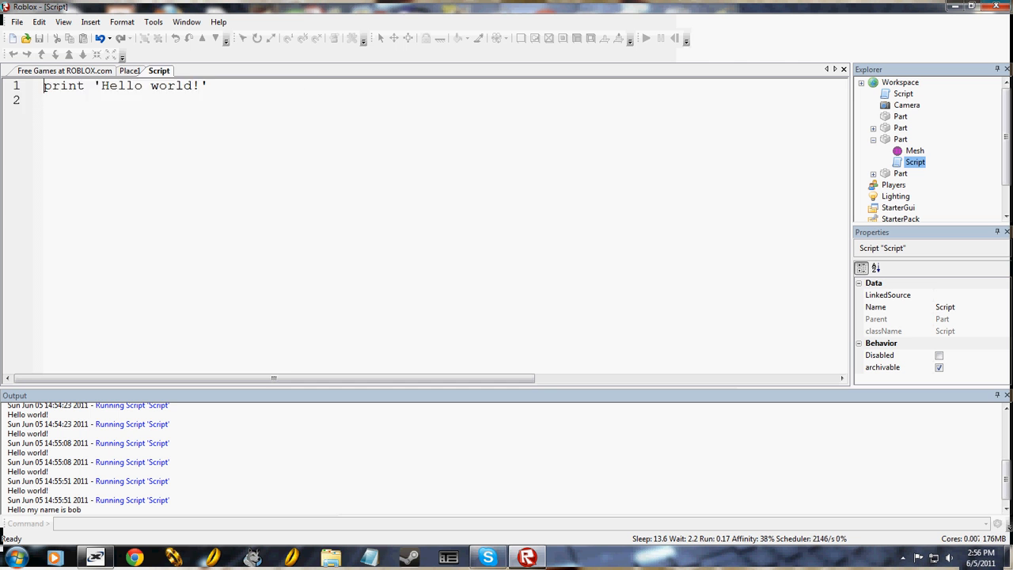
pyautogui.moveTo(242, 94); pyautogui.dragTo(318, 94)
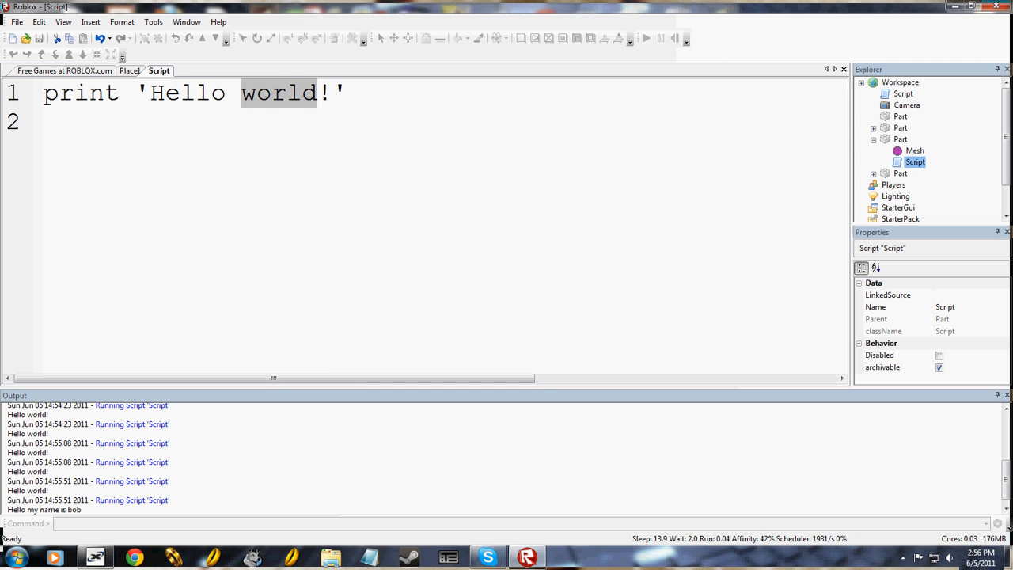
pyautogui.press('BackSpace')
pyautogui.write('bob')
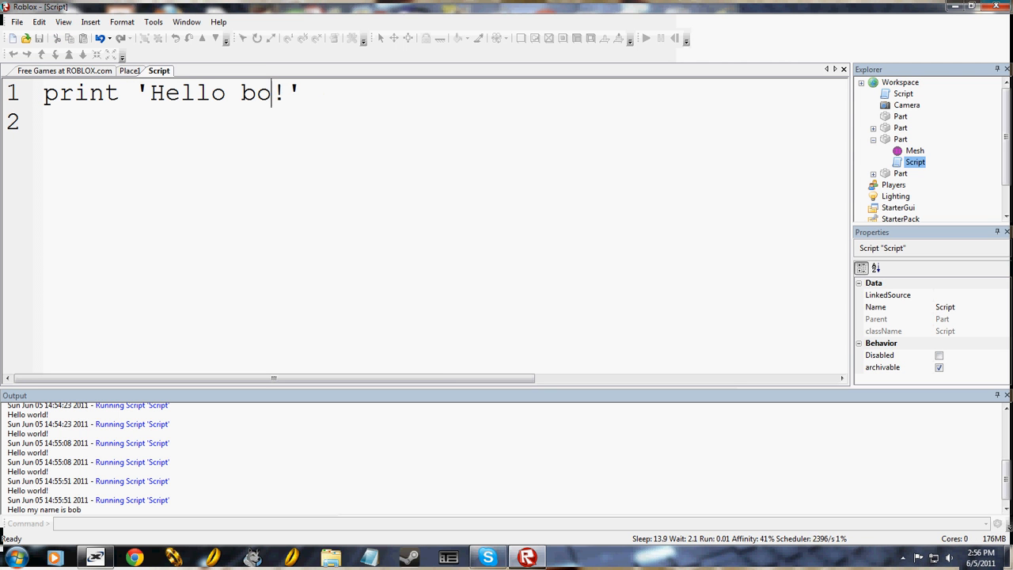
pyautogui.hotkey('ctrl', 'F4')
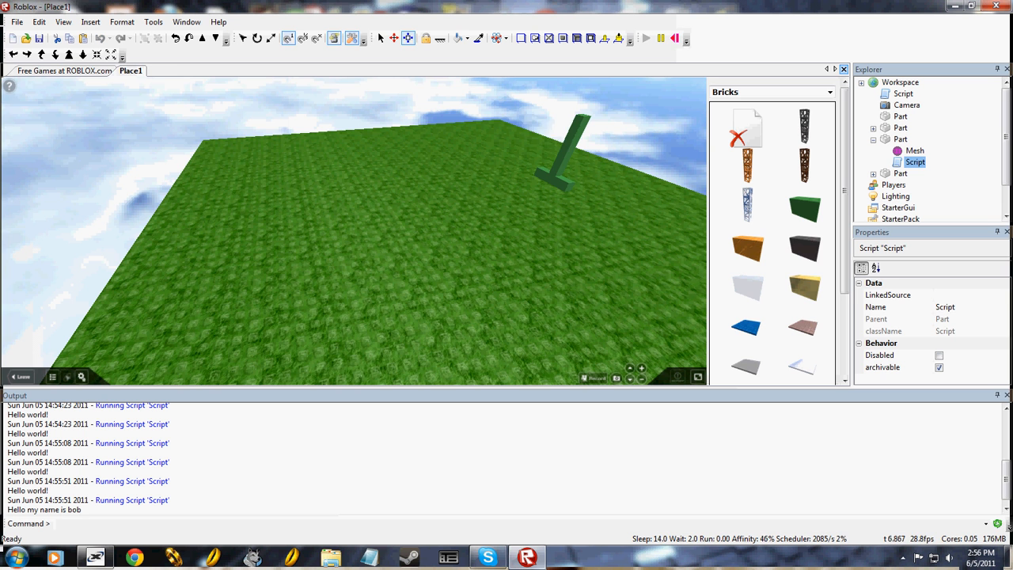
pyautogui.click(674, 38)
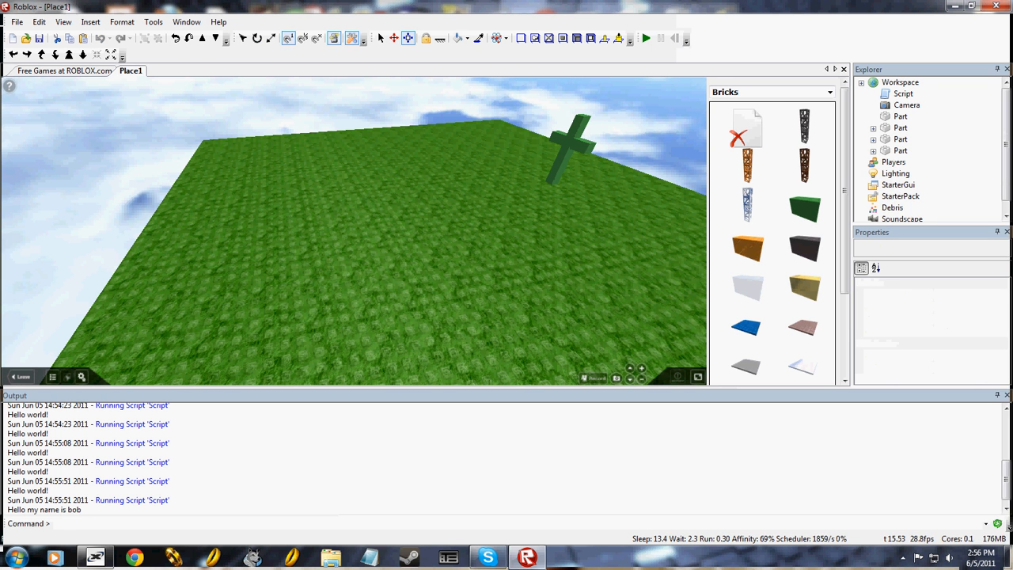
# Change the central column script's printed text to 'Hello what is your name!' and close the script.
pyautogui.click(575, 128)
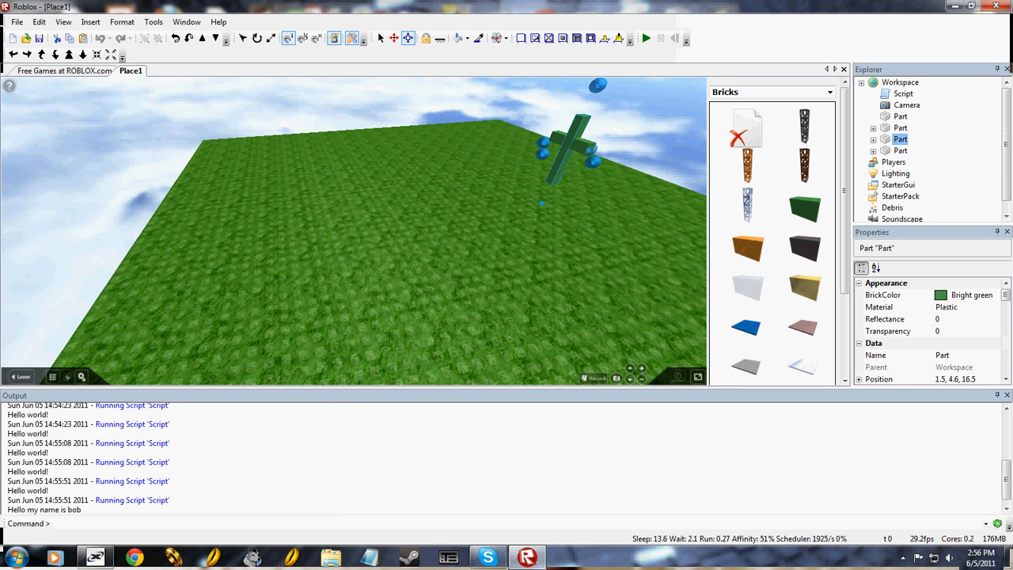
pyautogui.click(873, 140)
pyautogui.doubleClick(914, 162)
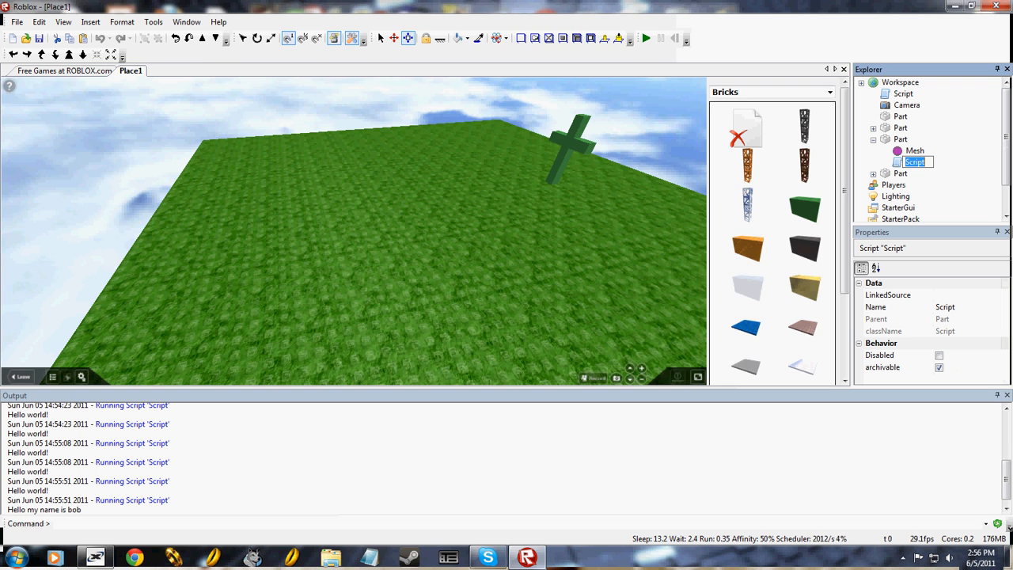
pyautogui.hotkey('ctrl', '+')
pyautogui.hotkey('ctrl', '+')
pyautogui.hotkey('ctrl', '+')
pyautogui.hotkey('ctrl', '+')
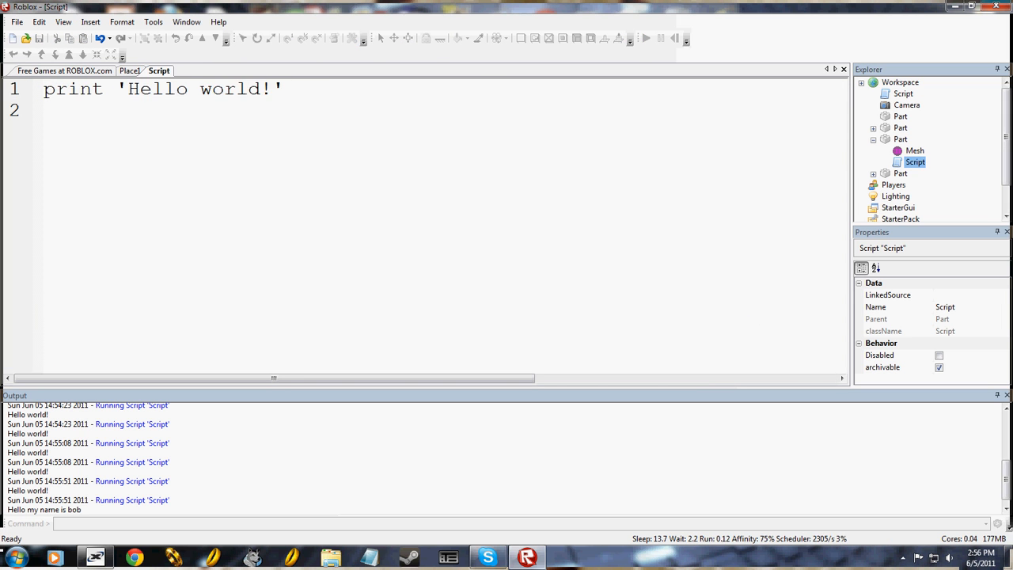
pyautogui.moveTo(294, 91); pyautogui.dragTo(225, 91)
pyautogui.press('BackSpace')
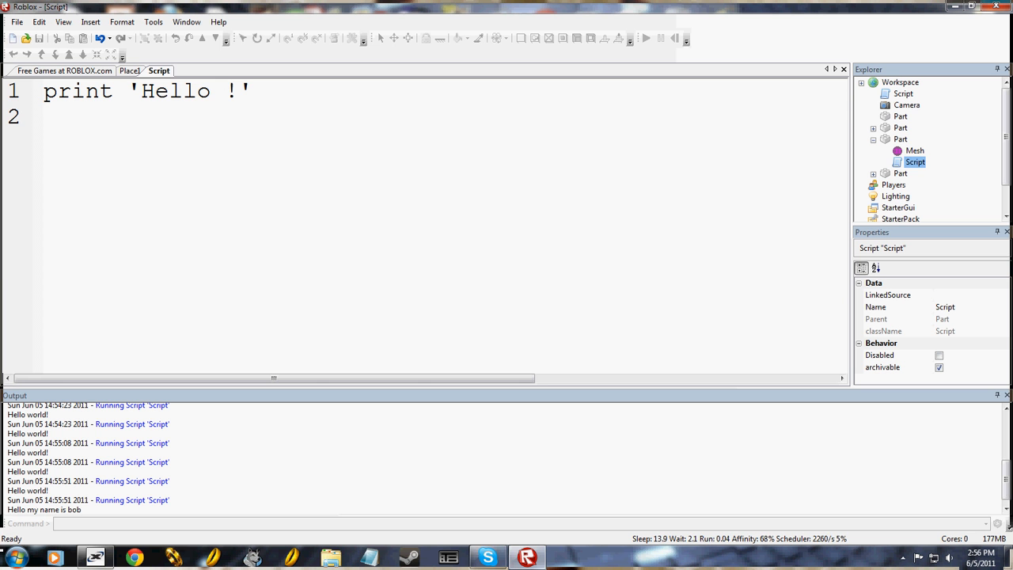
pyautogui.write('what is your name')
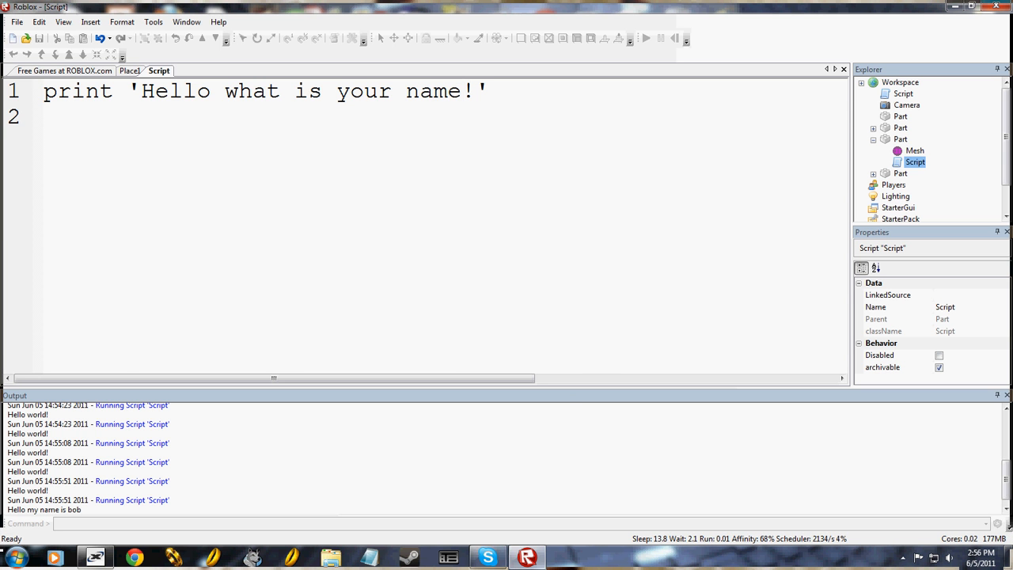
pyautogui.click(844, 70)
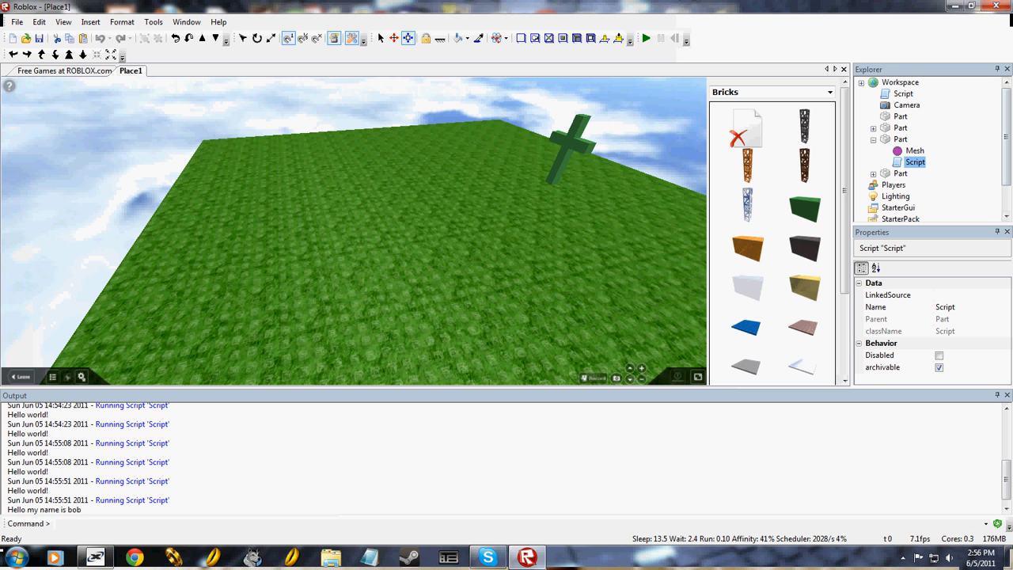
# Test-run the place with the edited scripts, examine the cross up close and reset the run.
pyautogui.click(647, 38)
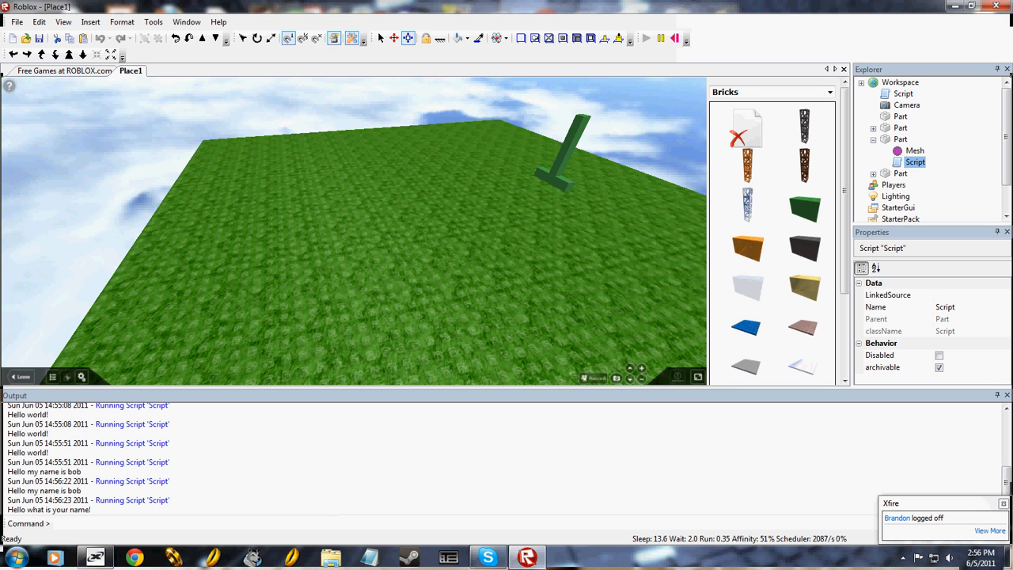
pyautogui.moveTo(381, 277); pyautogui.dragTo(345, 188, button='right')
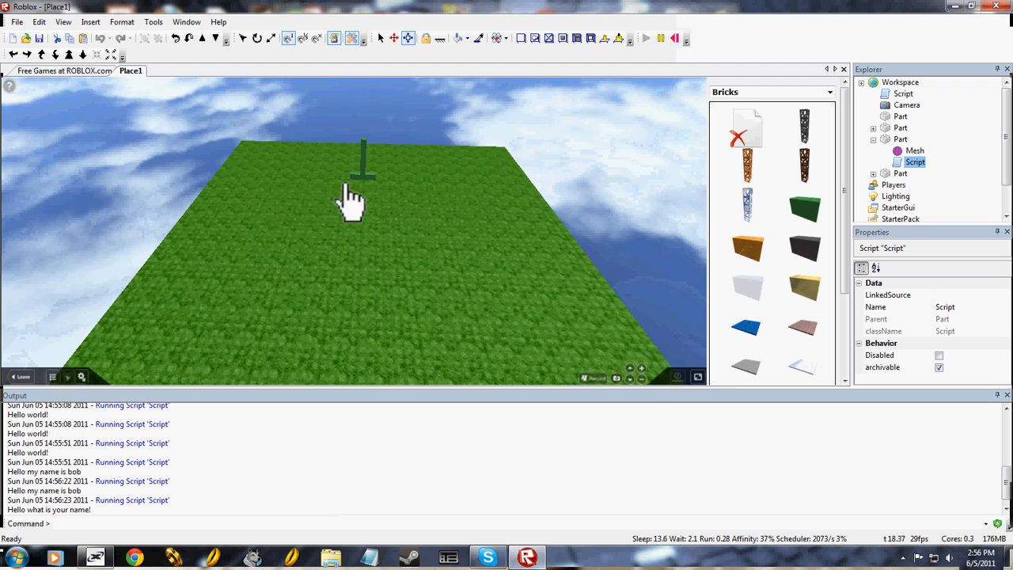
pyautogui.scroll(2, 364, 140)
pyautogui.moveTo(364, 139); pyautogui.dragTo(396, 237, button='right')
pyautogui.scroll(5, 391, 163)
pyautogui.scroll(-3, 388, 212)
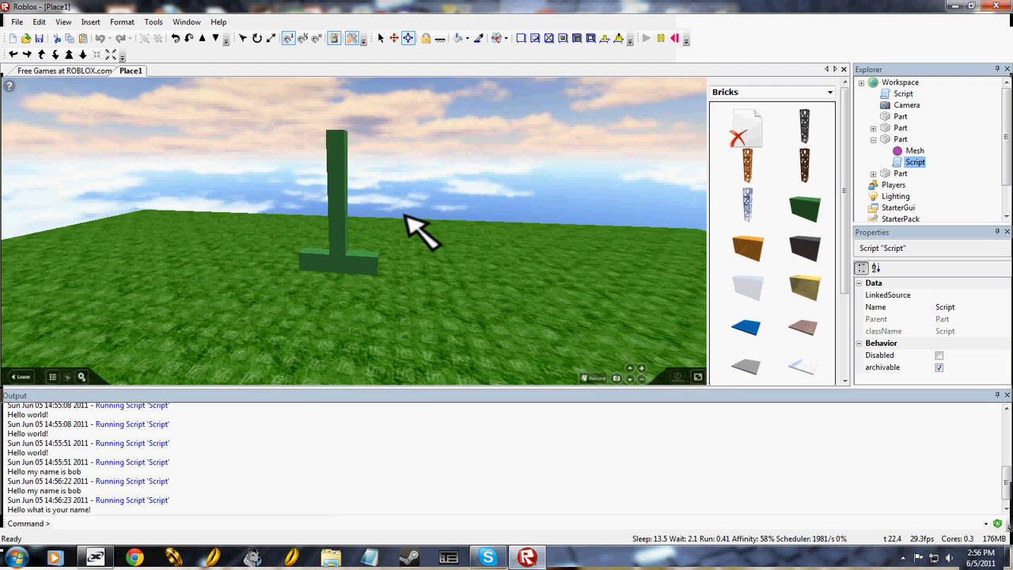
pyautogui.scroll(-3, 404, 215)
pyautogui.scroll(3, 396, 238)
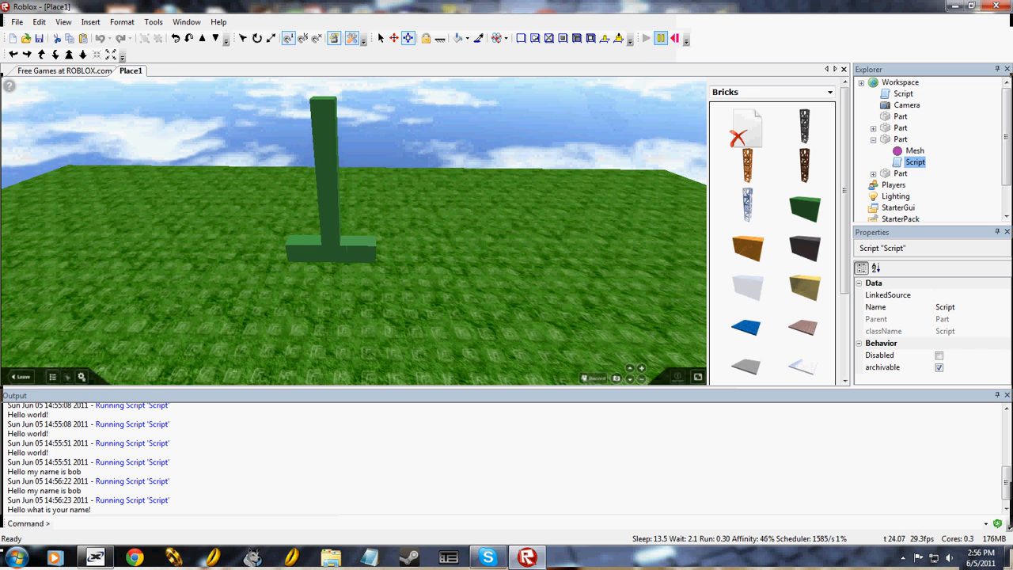
pyautogui.click(675, 38)
# Anchor the cross's side arms and central column with the Anchor tool.
pyautogui.moveTo(525, 190); pyautogui.dragTo(495, 194, button='right')
pyautogui.scroll(3, 566, 158)
pyautogui.scroll(2, 495, 196)
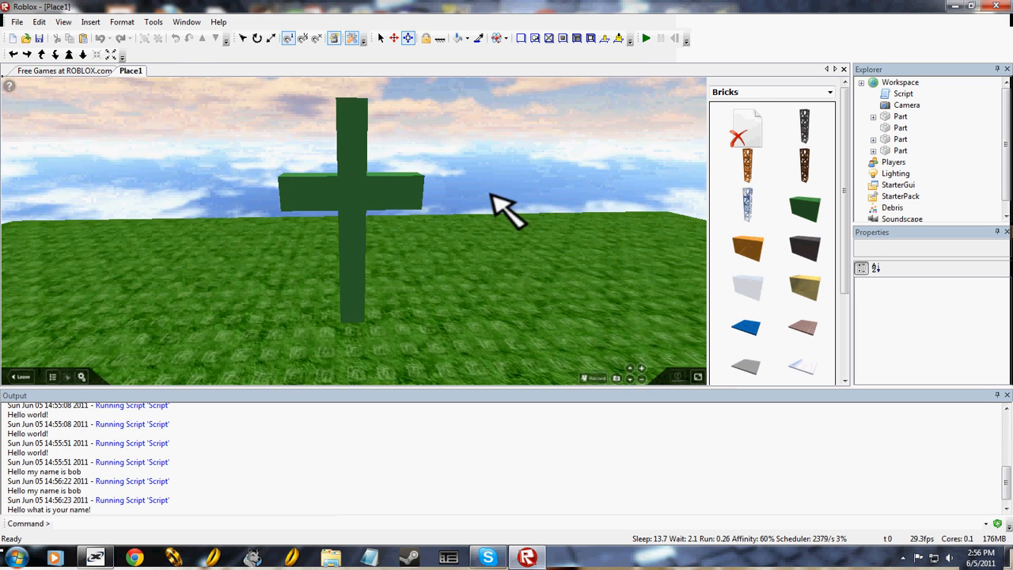
pyautogui.scroll(-3, 475, 174)
pyautogui.scroll(1, 464, 153)
pyautogui.moveTo(464, 154); pyautogui.dragTo(486, 95, button='right')
pyautogui.scroll(2, 486, 94)
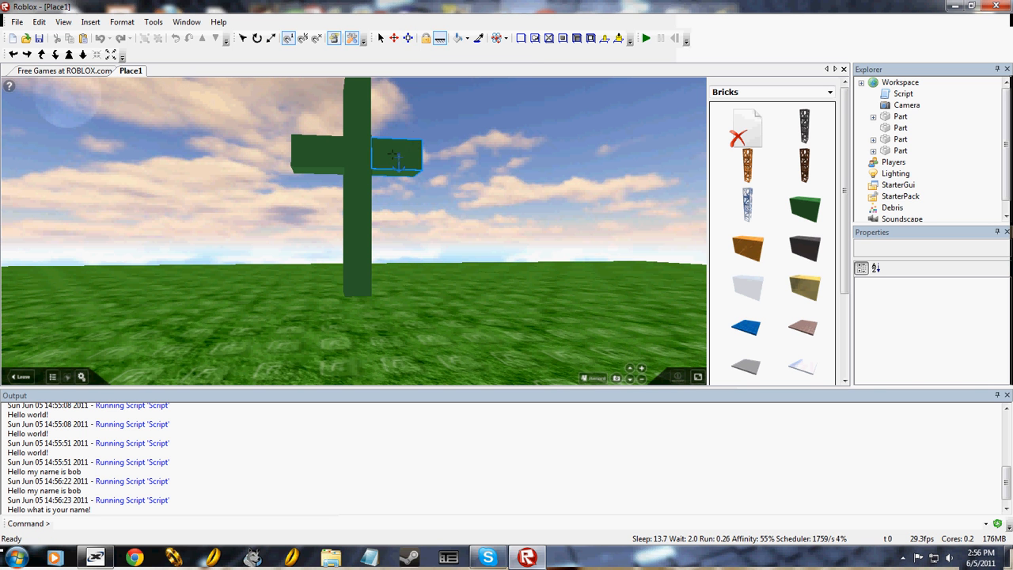
pyautogui.click(319, 153)
pyautogui.click(301, 190)
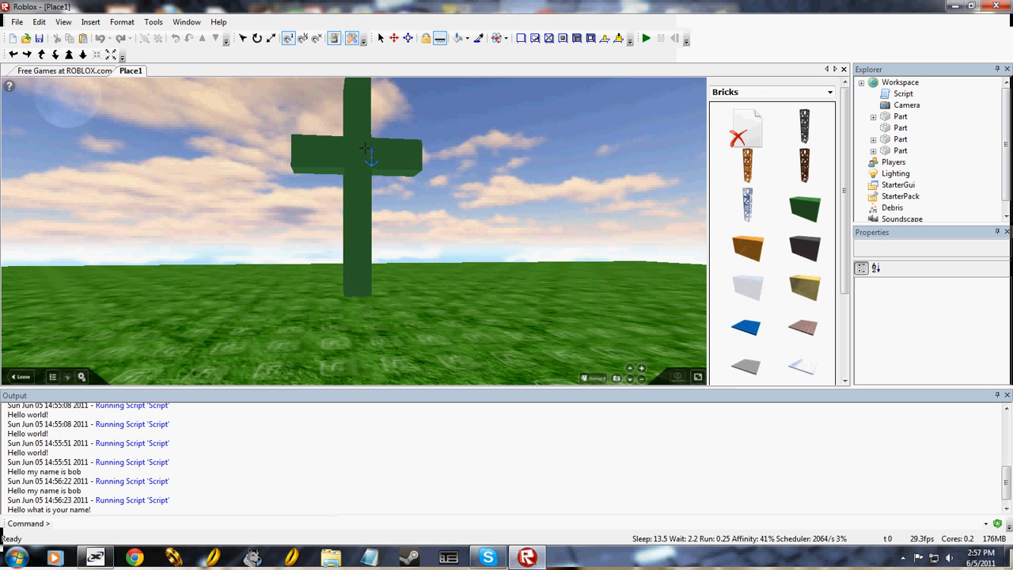
# Select the cross's right arm and check its Anchored property under Behavior.
pyautogui.click(380, 38)
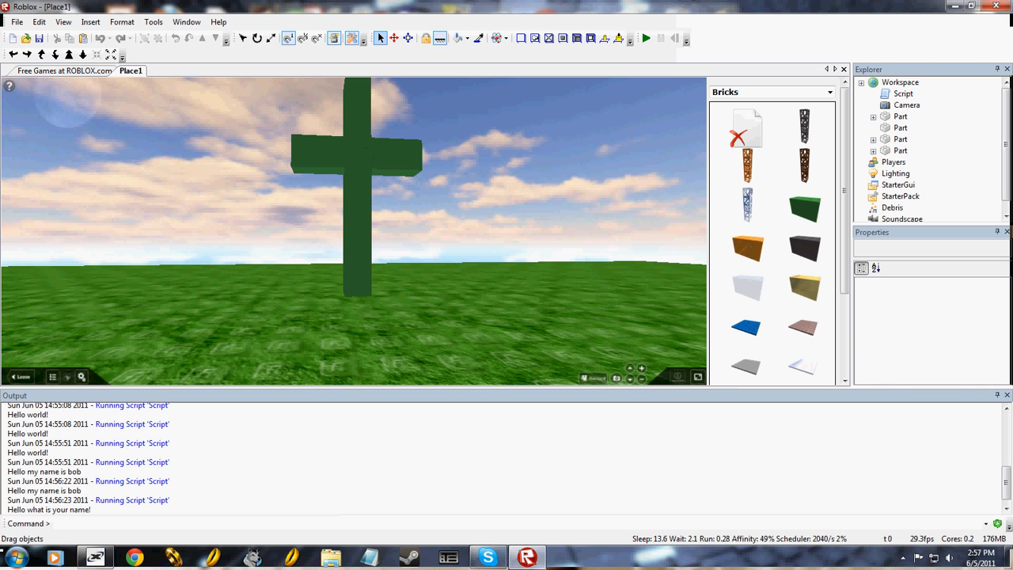
pyautogui.click(388, 156)
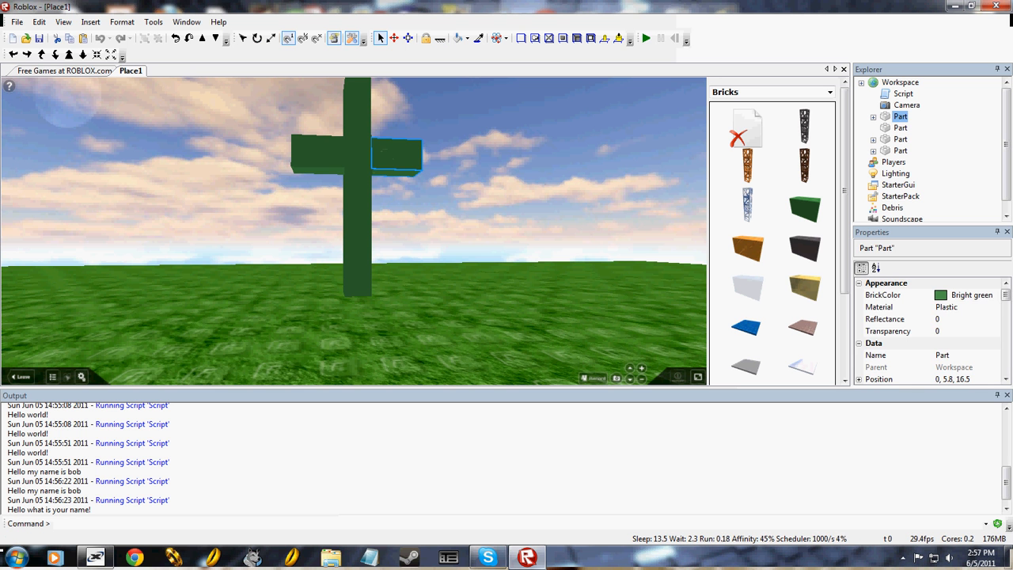
pyautogui.scroll(-3, 930, 333)
pyautogui.scroll(-2, 930, 333)
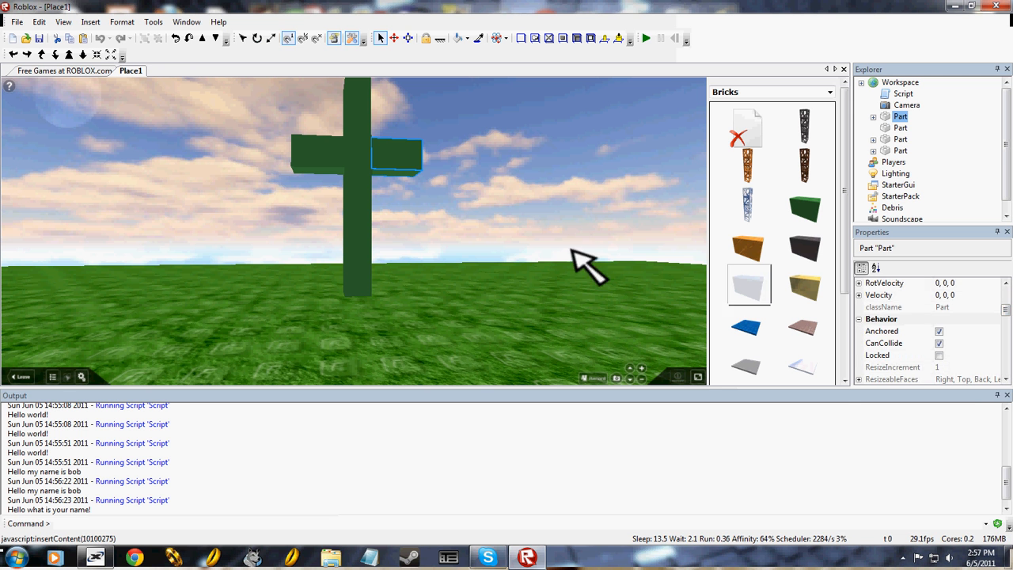
pyautogui.click(614, 235)
pyautogui.click(405, 153)
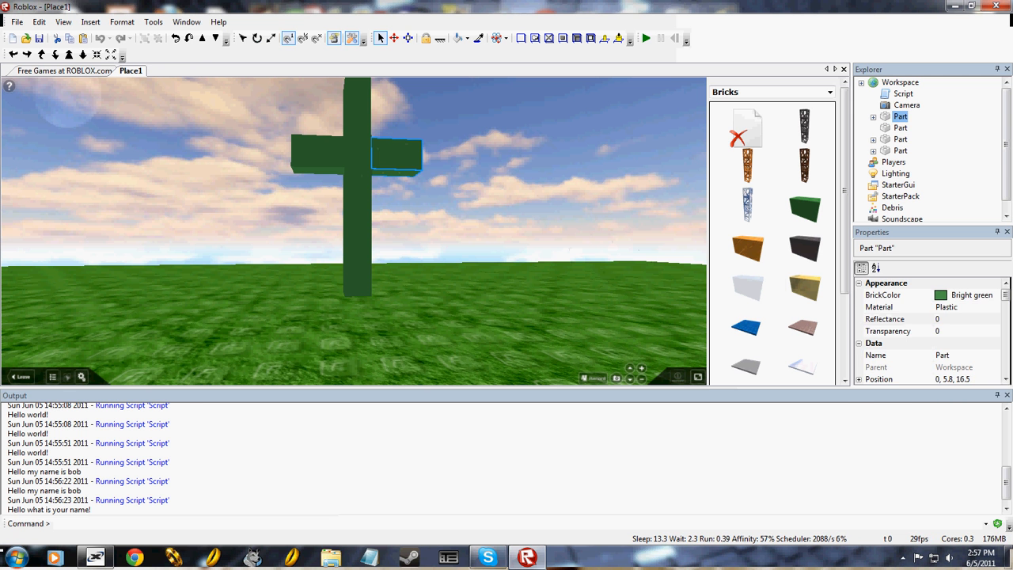
# Select all three cross parts together and check their shared Anchored property.
pyautogui.scroll(-2, 529, 170)
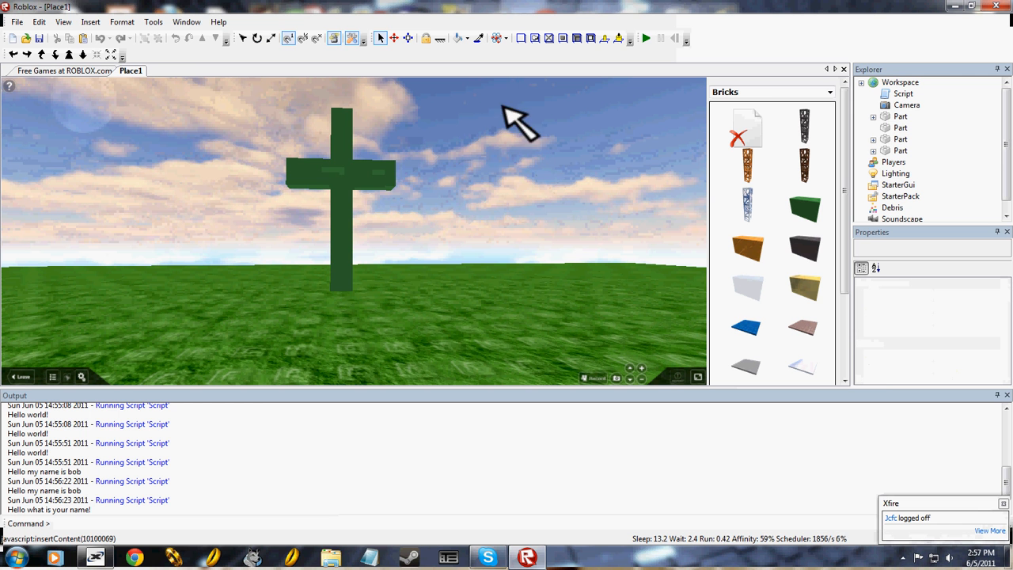
pyautogui.moveTo(501, 104); pyautogui.dragTo(267, 251)
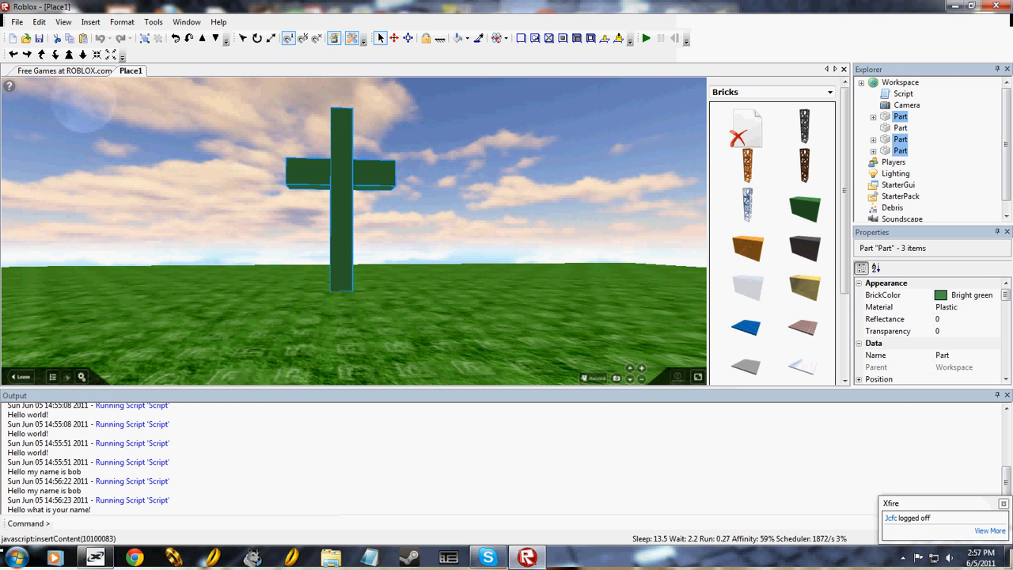
pyautogui.scroll(-2, 930, 331)
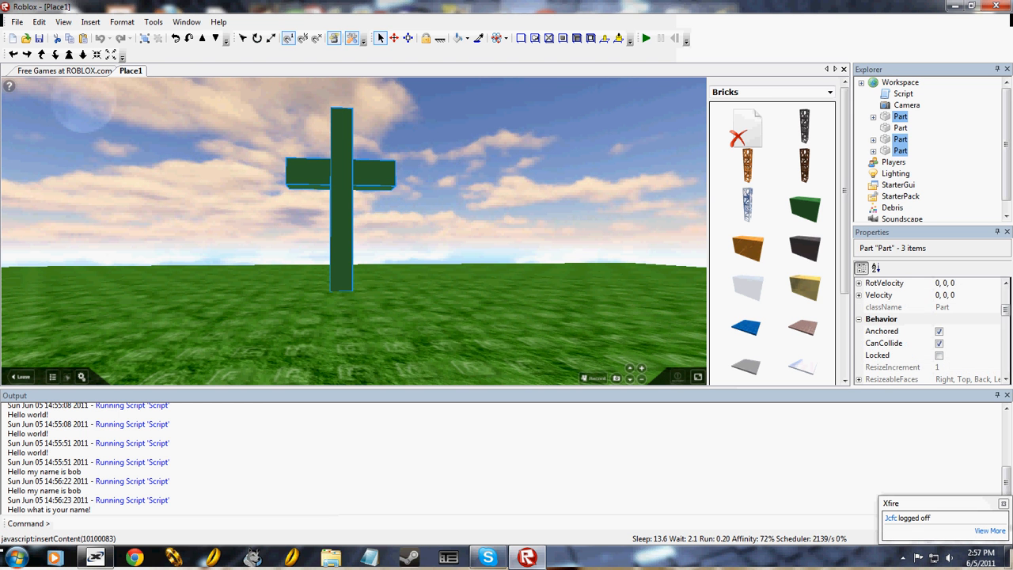
pyautogui.click(881, 331)
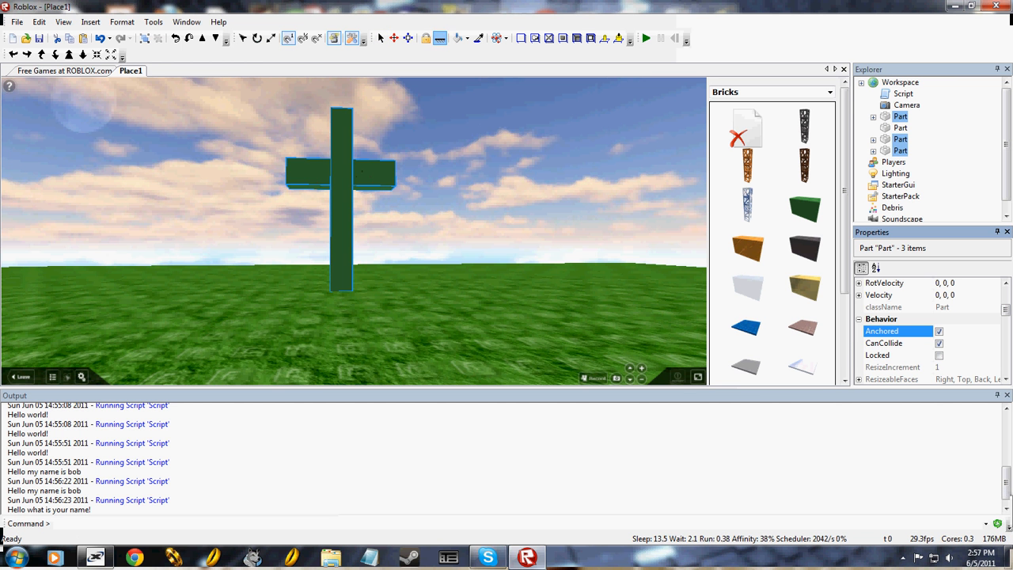
pyautogui.scroll(-5, 461, 158)
pyautogui.moveTo(454, 183); pyautogui.dragTo(445, 156, button='right')
pyautogui.scroll(-2, 444, 155)
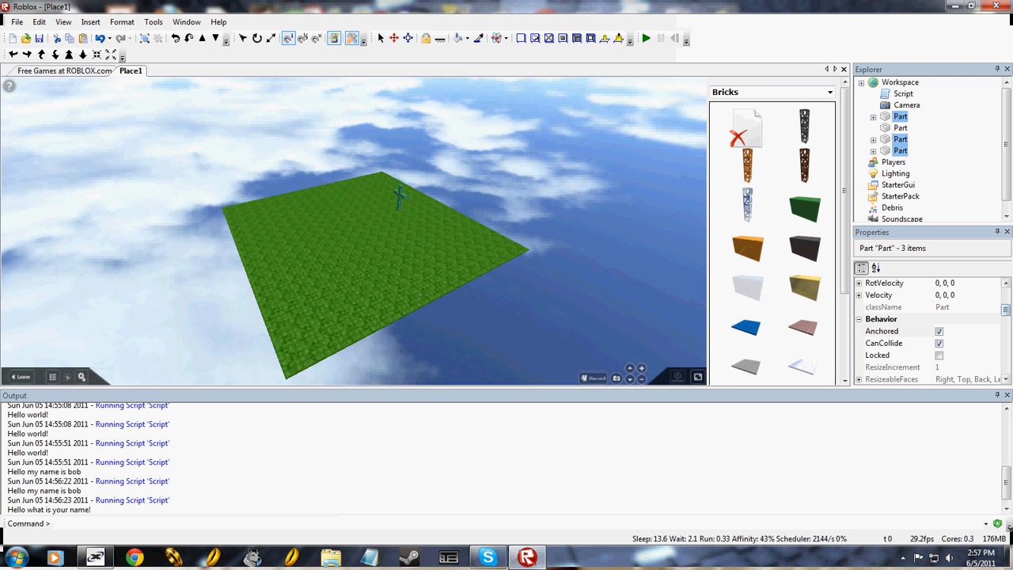
pyautogui.press('f')
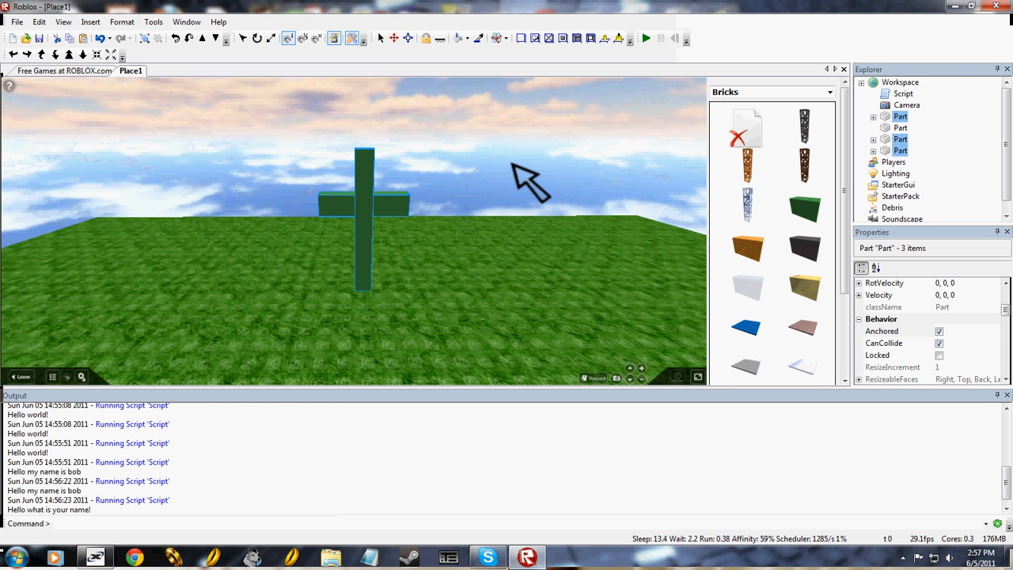
pyautogui.scroll(3, 502, 129)
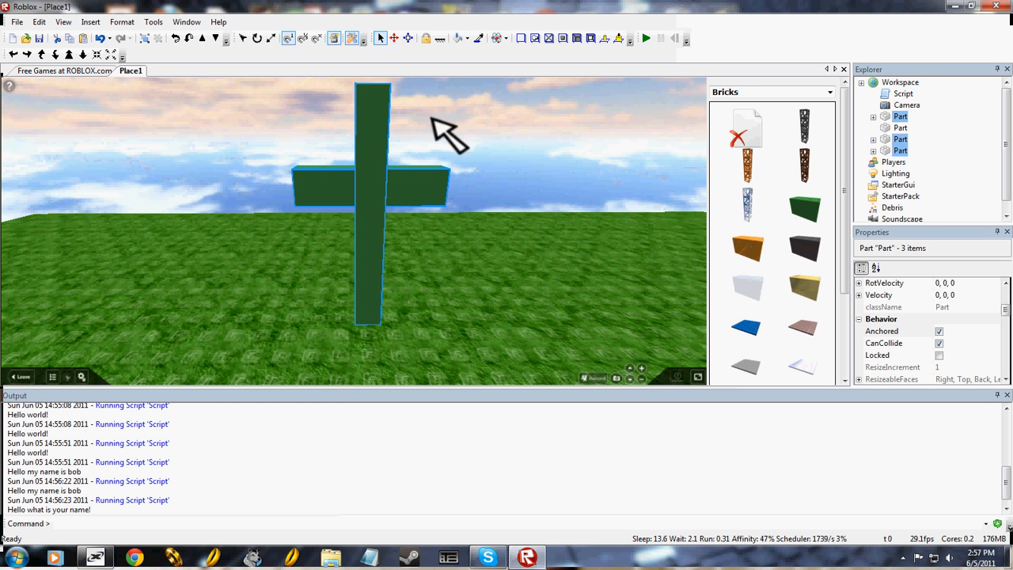
pyautogui.click(464, 157)
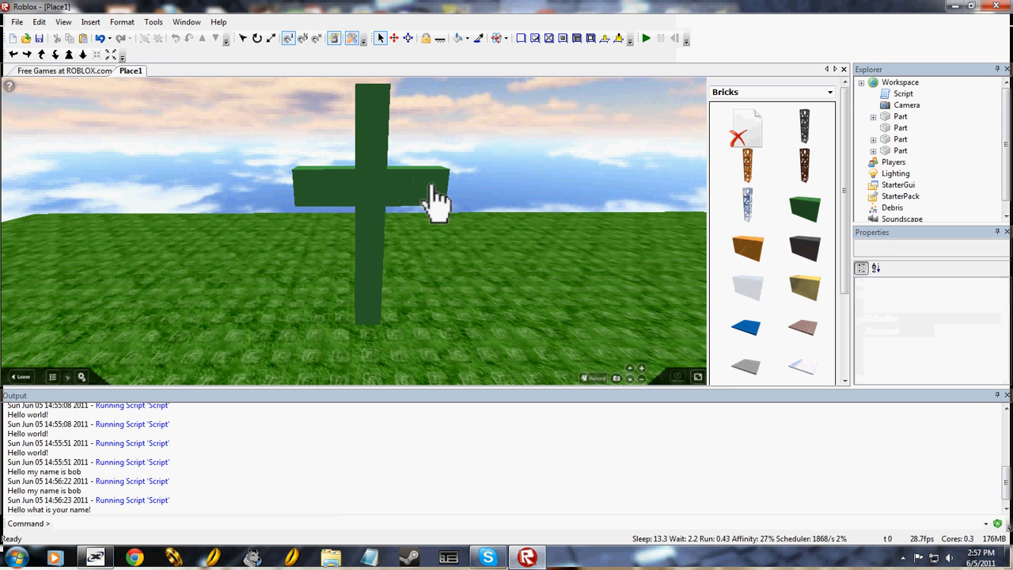
pyautogui.click(427, 191)
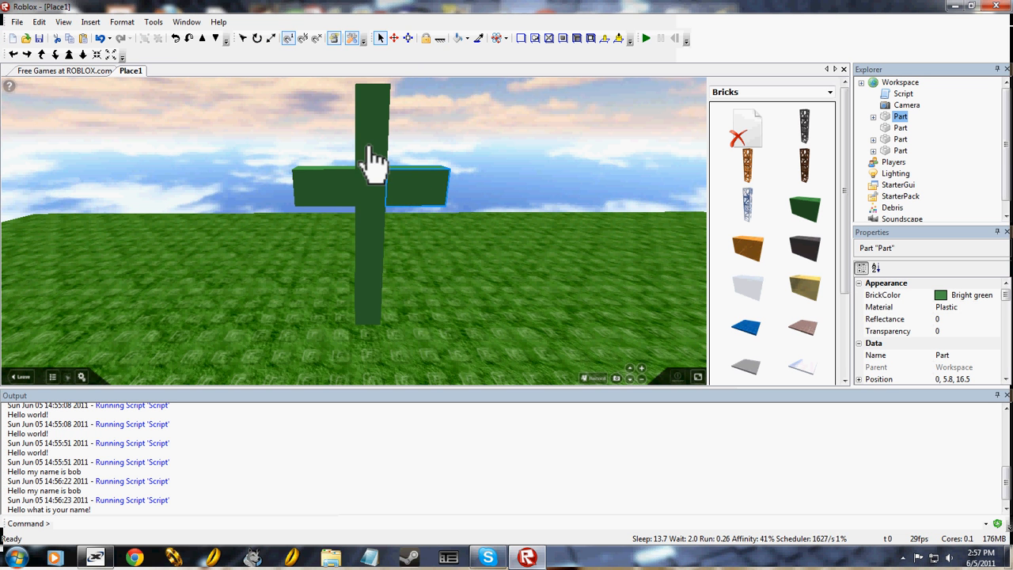
# Select all three parts of the cross and turn off their Anchored property.
pyautogui.scroll(-5, 463, 170)
pyautogui.moveTo(468, 159); pyautogui.dragTo(313, 267)
pyautogui.scroll(-4, 930, 332)
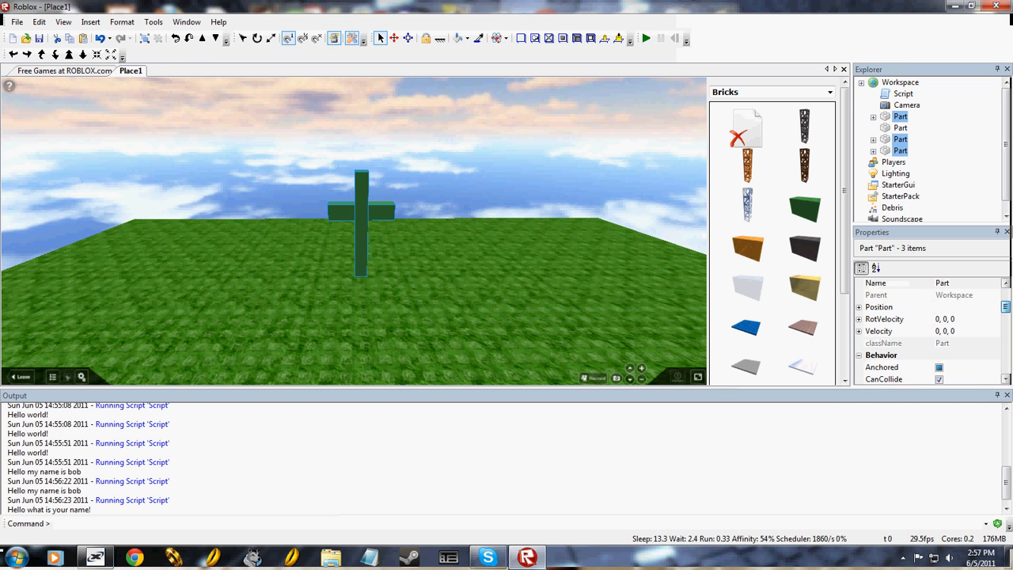
pyautogui.click(939, 307)
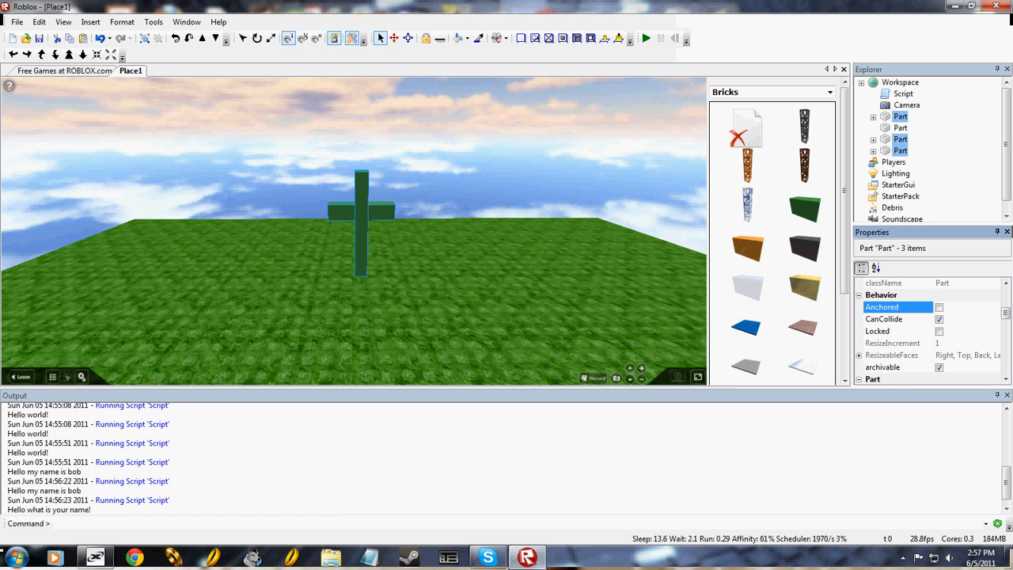
pyautogui.click(939, 307)
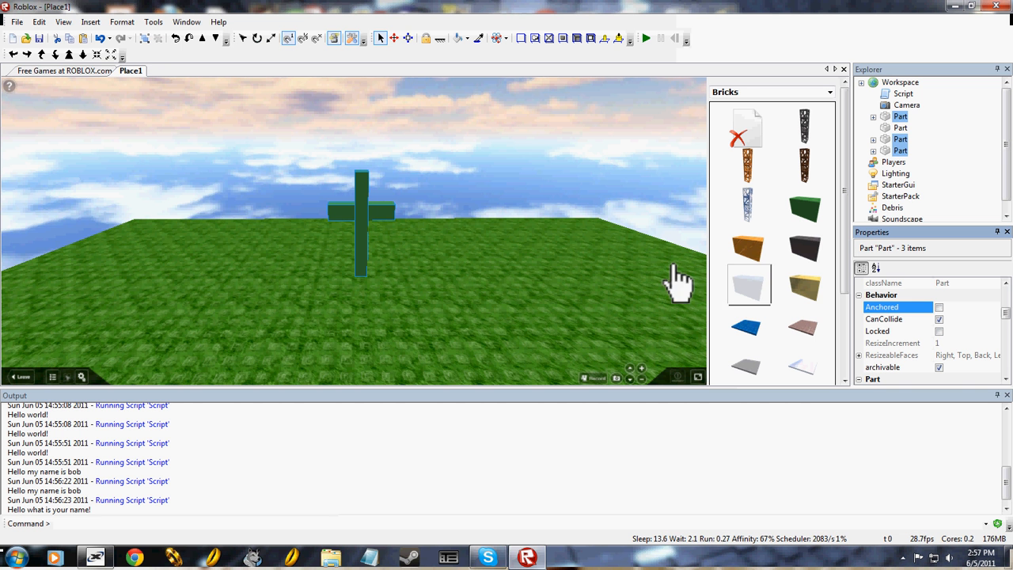
# Anchor a part of the cross with the Anchor tool and return to the selection tool.
pyautogui.scroll(3, 599, 220)
pyautogui.scroll(2, 498, 119)
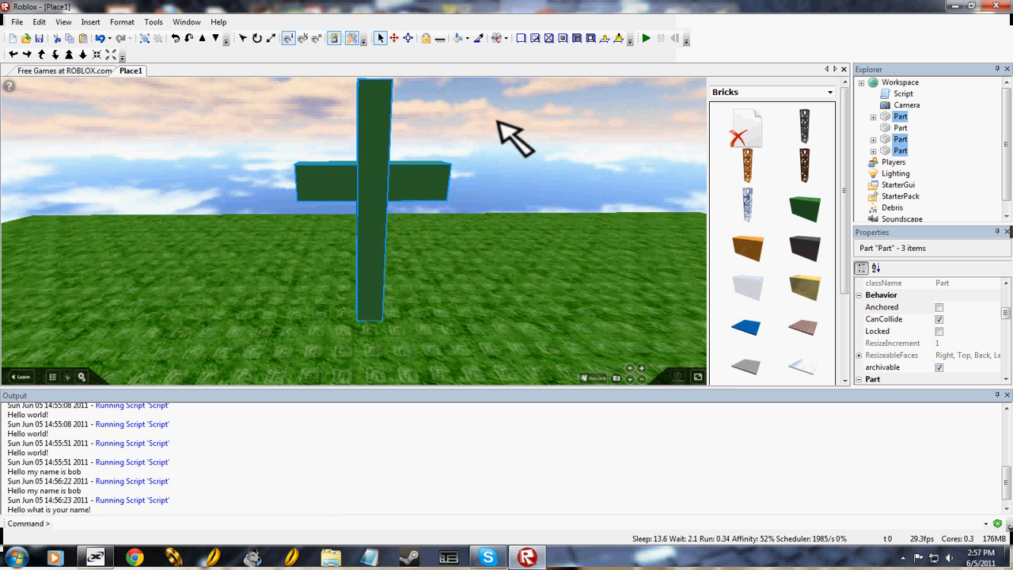
pyautogui.scroll(4, 498, 120)
pyautogui.scroll(-4, 498, 119)
pyautogui.click(440, 38)
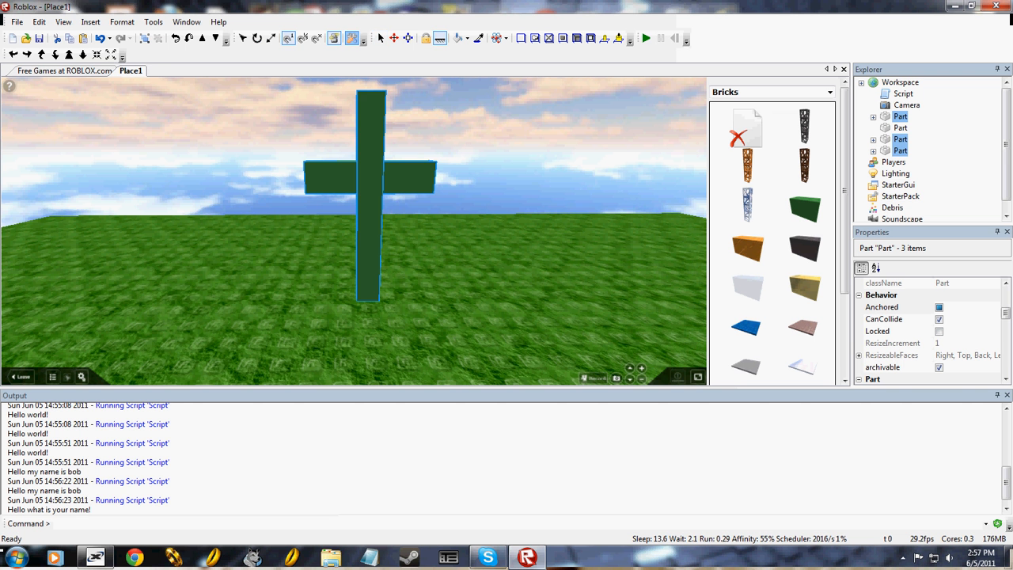
pyautogui.click(381, 38)
# Activate the Weld and Smooth surface tools in turn and examine the cross from above and from the side.
pyautogui.moveTo(477, 167); pyautogui.dragTo(475, 164, button='right')
pyautogui.moveTo(403, 230); pyautogui.dragTo(429, 243, button='right')
pyautogui.press('f')
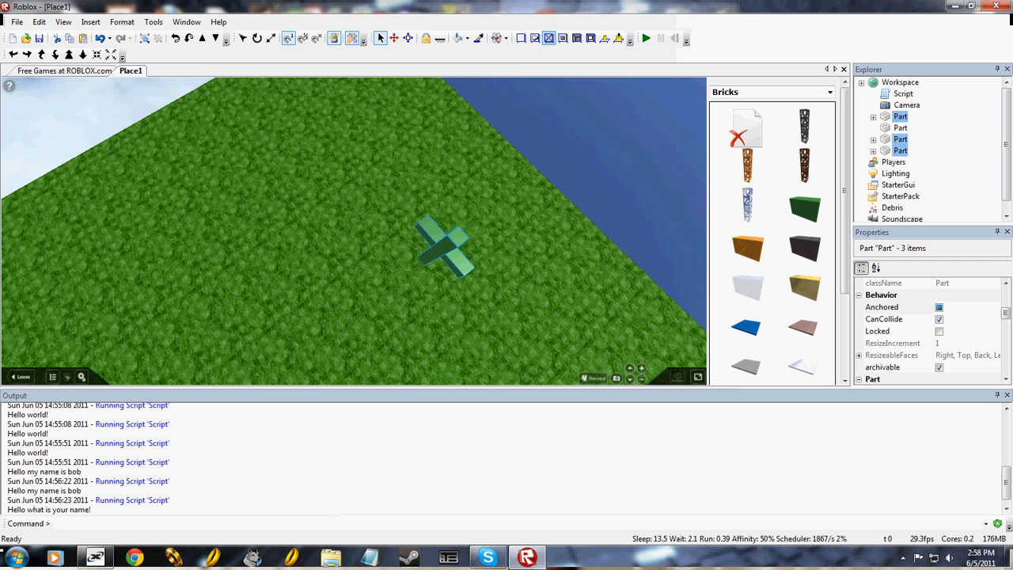
pyautogui.click(550, 38)
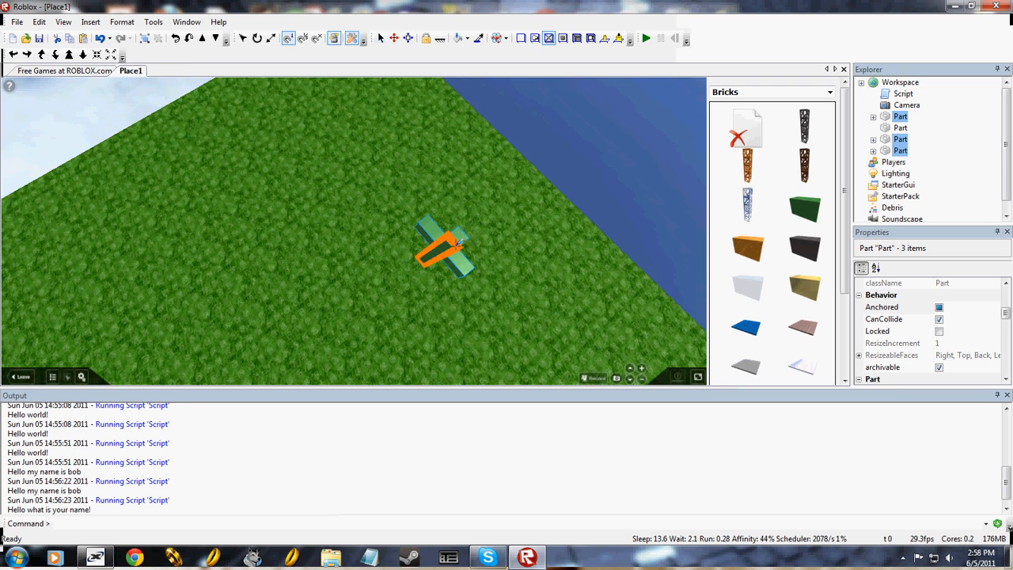
pyautogui.scroll(-3, 457, 236)
pyautogui.scroll(6, 467, 241)
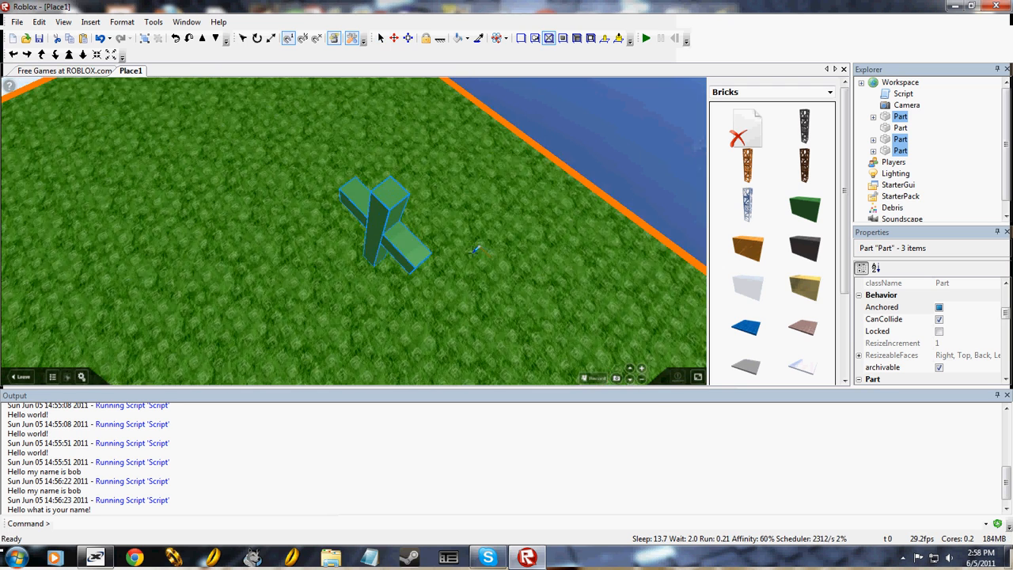
pyautogui.press('a')
pyautogui.scroll(-4, 467, 247)
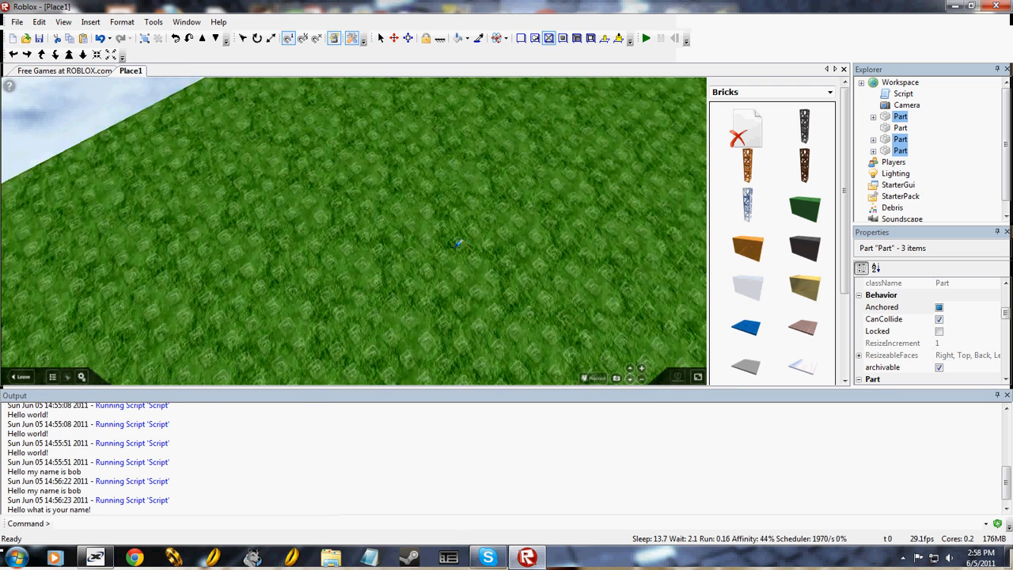
pyautogui.scroll(4, 456, 244)
pyautogui.scroll(3, 457, 244)
pyautogui.press('d')
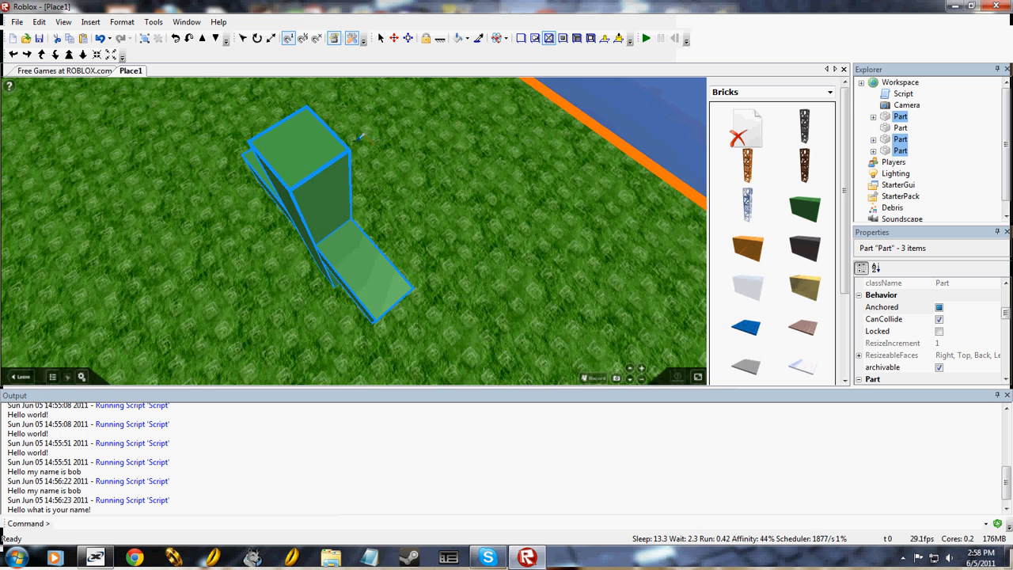
pyautogui.moveTo(339, 204); pyautogui.dragTo(348, 226, button='right')
pyautogui.scroll(-3, 349, 215)
pyautogui.scroll(4, 355, 233)
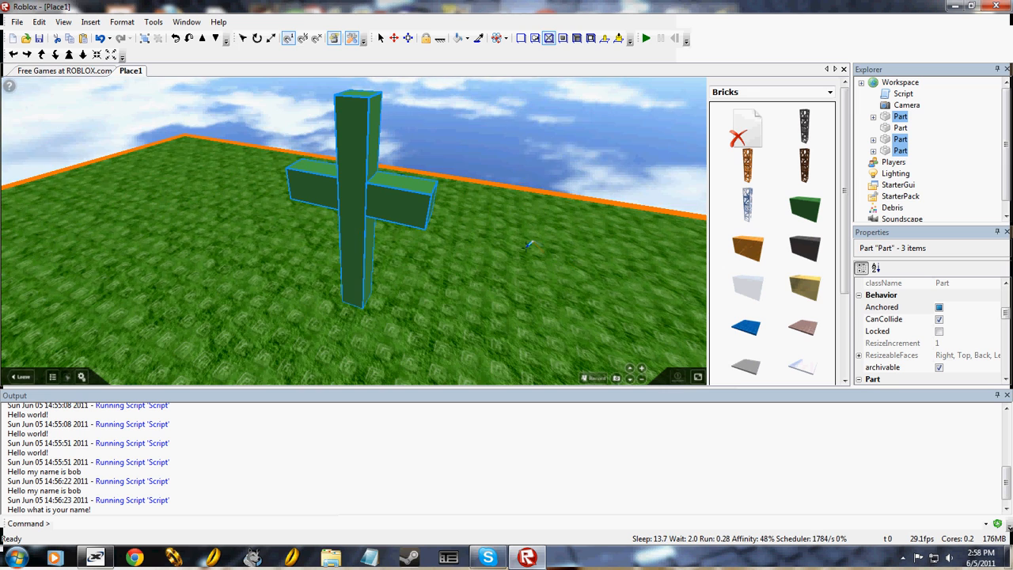
pyautogui.scroll(-3, 520, 188)
pyautogui.moveTo(520, 187)
pyautogui.mouseDown(button='right')
pyautogui.moveTo(523, 207)
pyautogui.moveTo(521, 174)
pyautogui.mouseUp(button='right')
pyautogui.scroll(-2, 522, 177)
pyautogui.scroll(5, 521, 176)
pyautogui.scroll(-4, 521, 176)
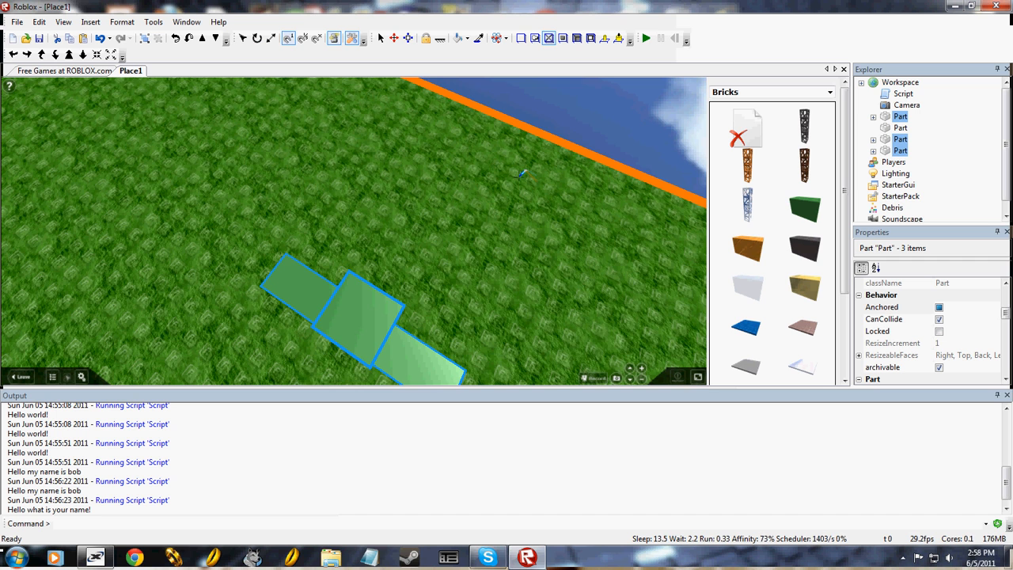
pyautogui.scroll(-4, 483, 162)
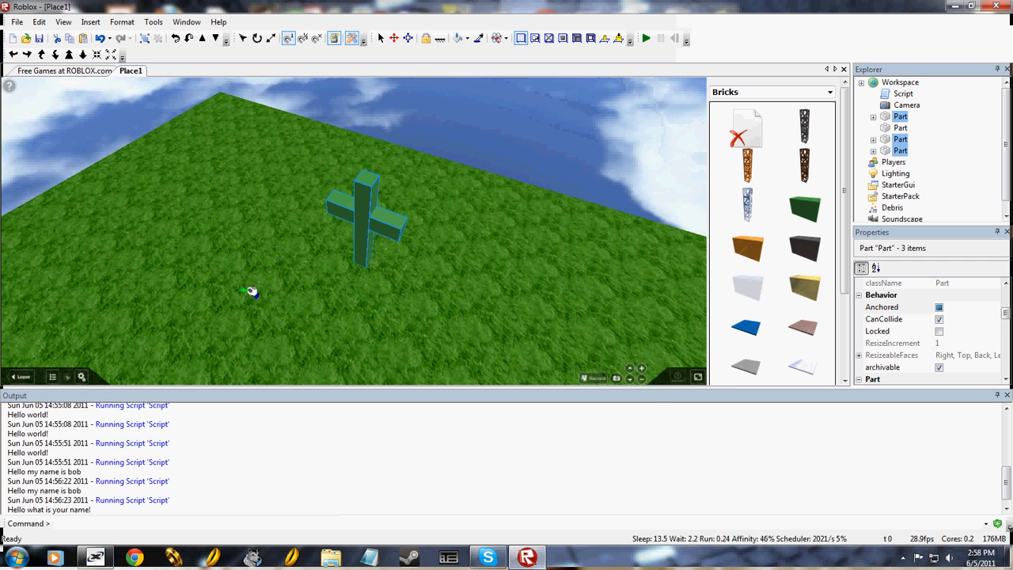
pyautogui.moveTo(252, 292); pyautogui.dragTo(251, 295, button='right')
pyautogui.moveTo(468, 278); pyautogui.dragTo(468, 276, button='right')
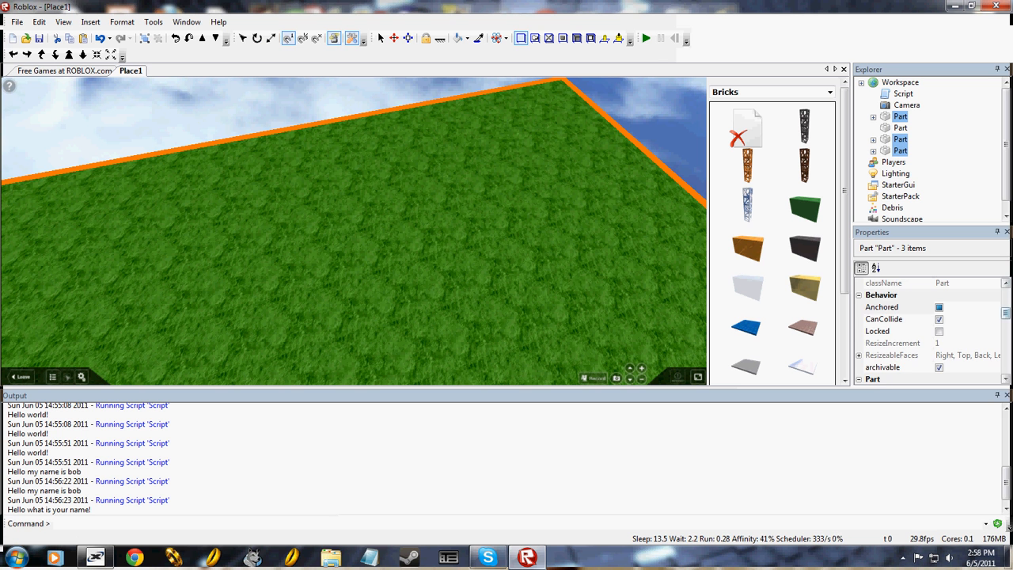
# Review the Appearance, Surface, Behavior and Part properties of the three selected cross parts.
pyautogui.moveTo(1006, 312); pyautogui.dragTo(1005, 293)
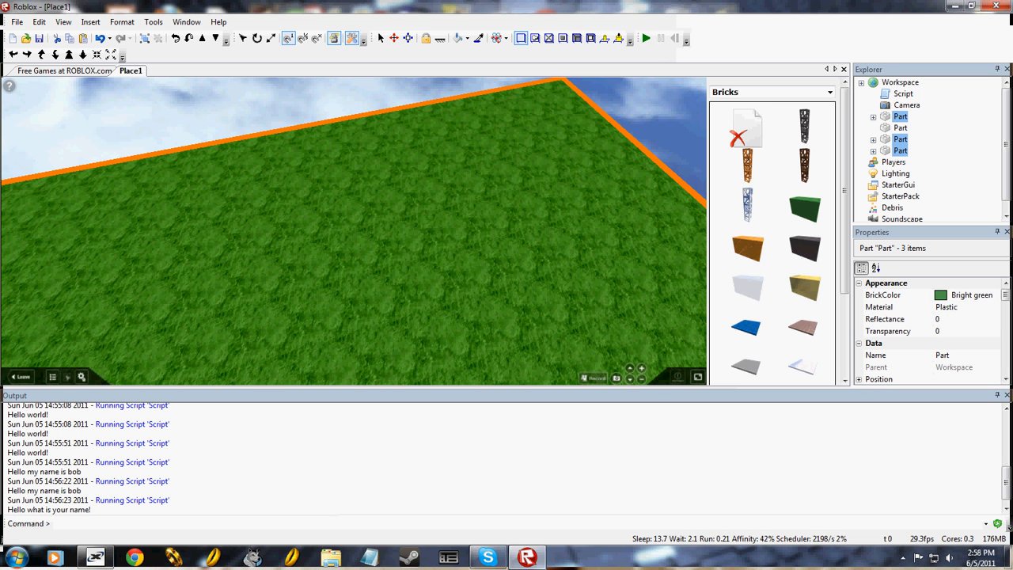
pyautogui.click(958, 307)
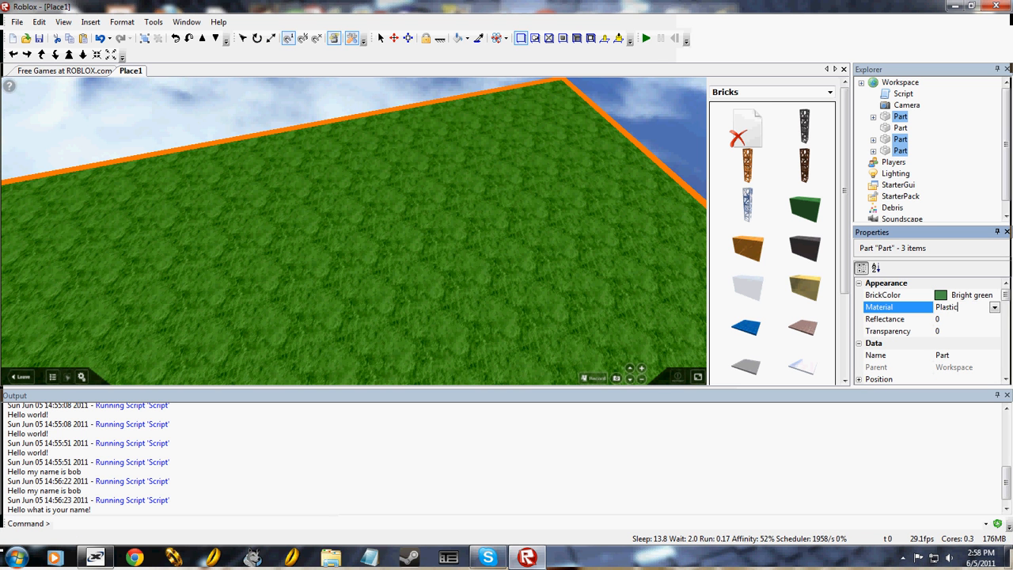
pyautogui.scroll(-10, 930, 331)
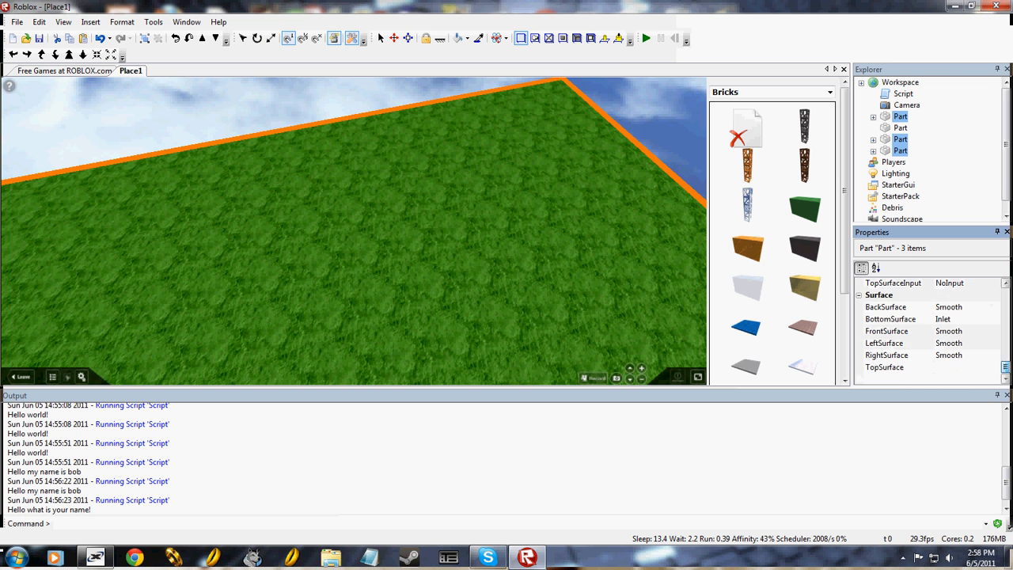
pyautogui.scroll(10, 930, 331)
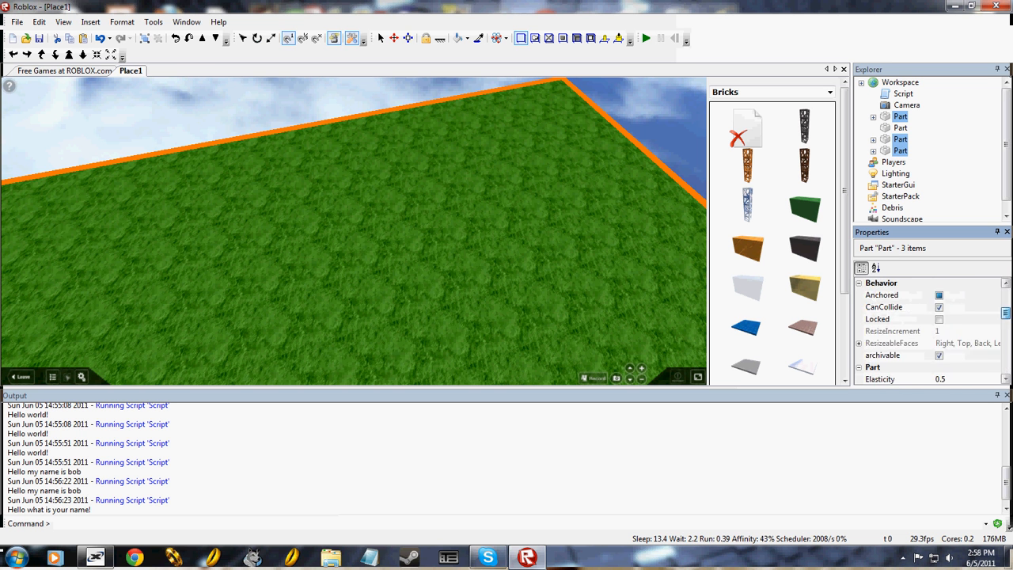
pyautogui.click(887, 307)
pyautogui.scroll(-5, 664, 127)
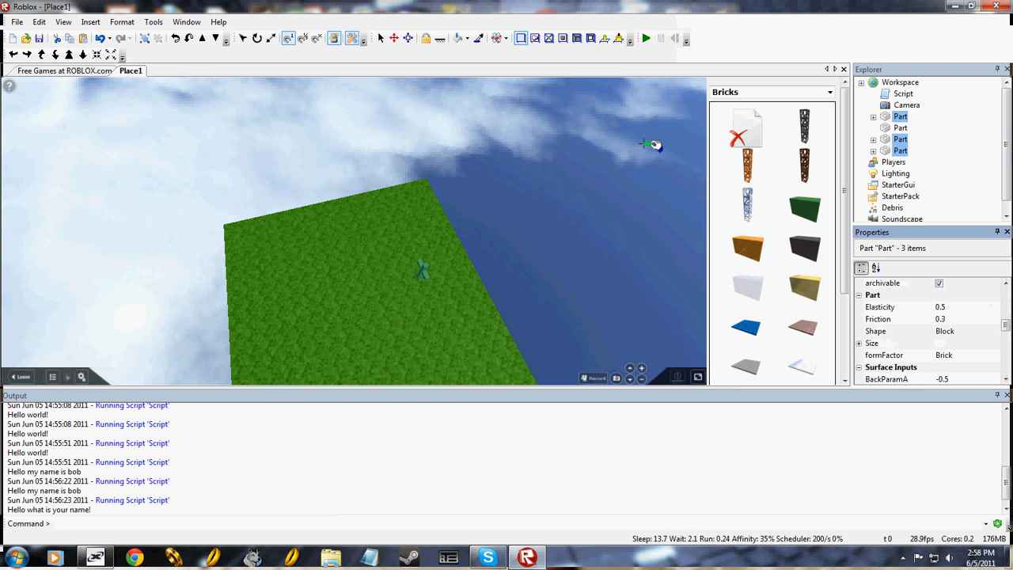
# Return to the selection tool, select the baseplate and set its material to Plastic.
pyautogui.moveTo(543, 214); pyautogui.dragTo(473, 86, button='right')
pyautogui.click(380, 38)
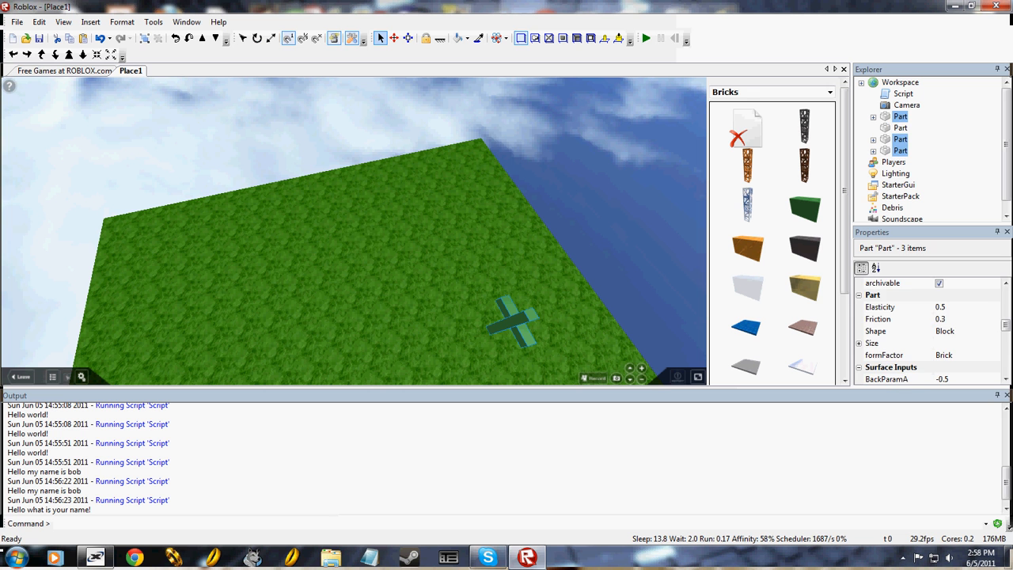
pyautogui.click(362, 238)
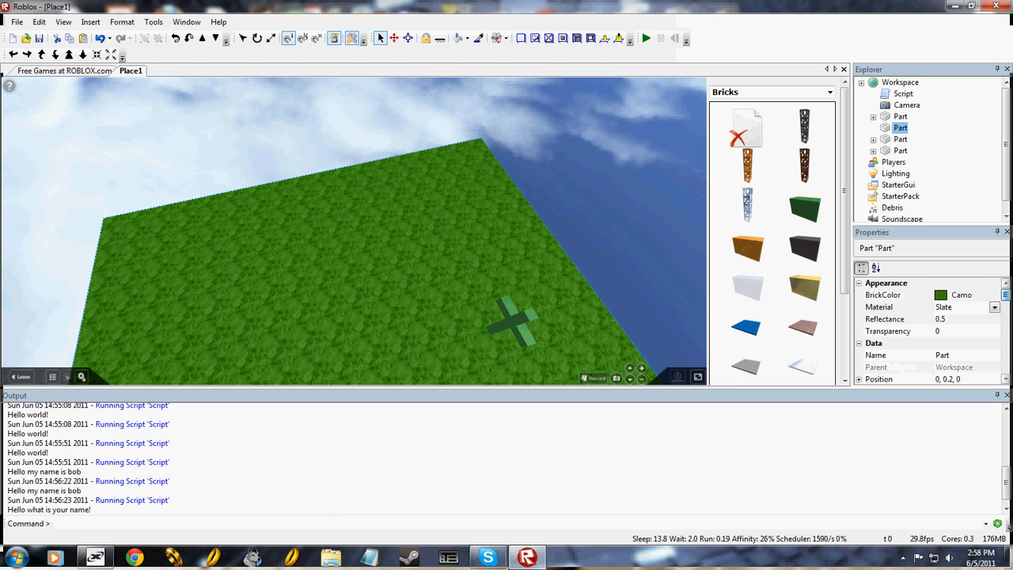
pyautogui.click(994, 307)
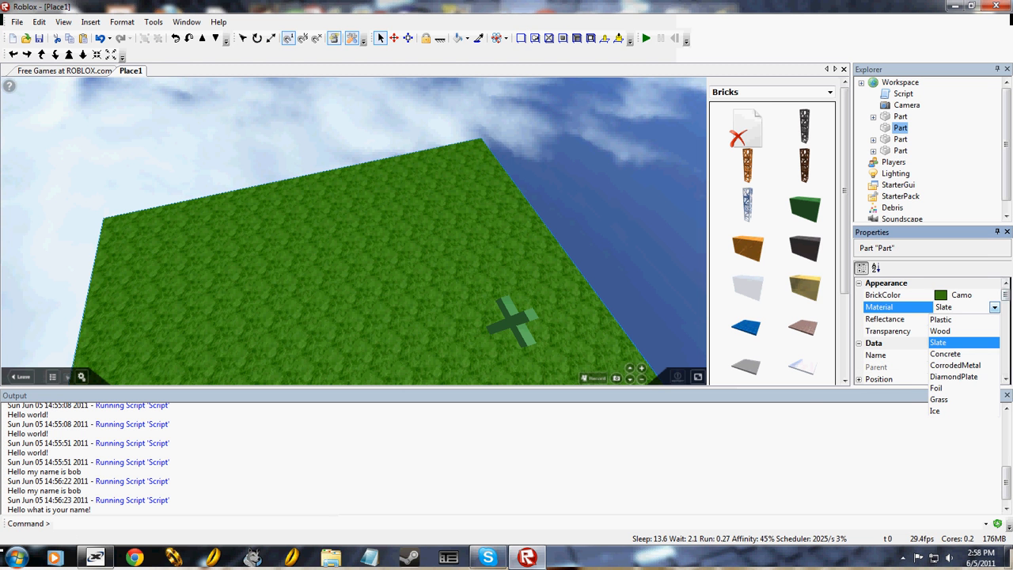
pyautogui.click(939, 399)
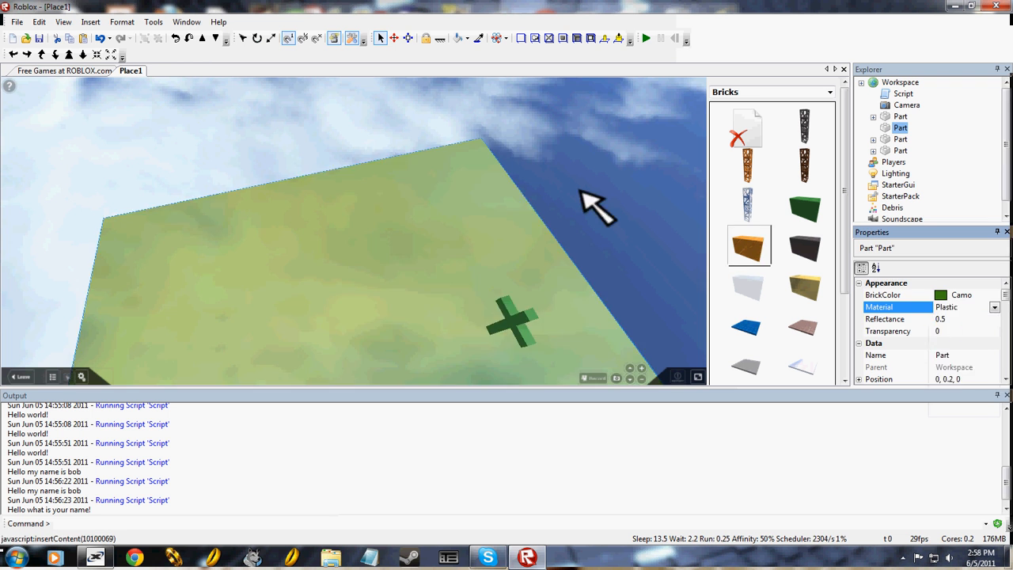
pyautogui.click(584, 204)
pyautogui.moveTo(583, 204)
pyautogui.mouseDown(button='right')
pyautogui.moveTo(622, 199)
pyautogui.moveTo(590, 194)
pyautogui.mouseUp(button='right')
pyautogui.click(583, 212)
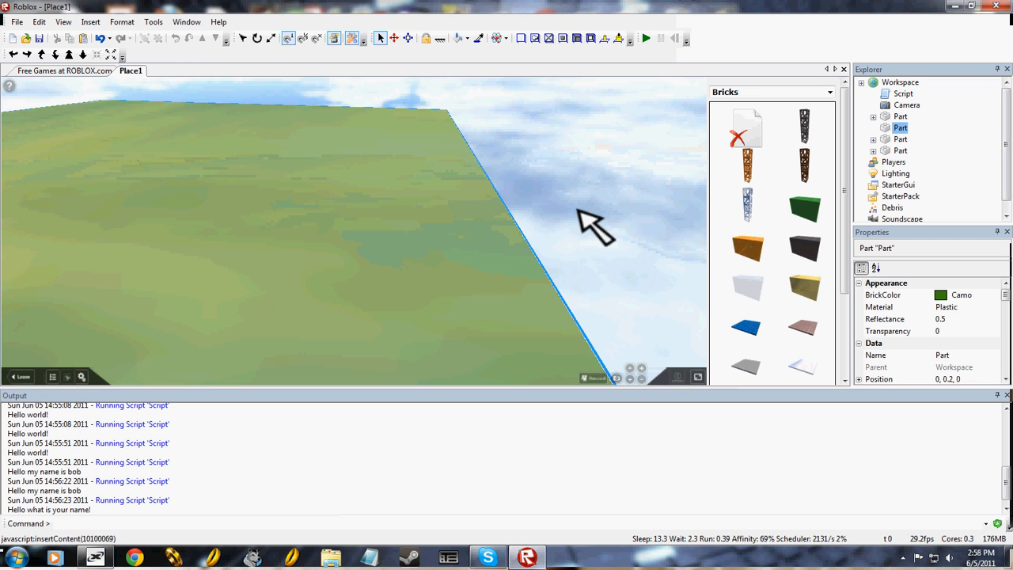
# Set the baseplate's Reflectance to 0.
pyautogui.click(965, 318)
pyautogui.write('0.5')
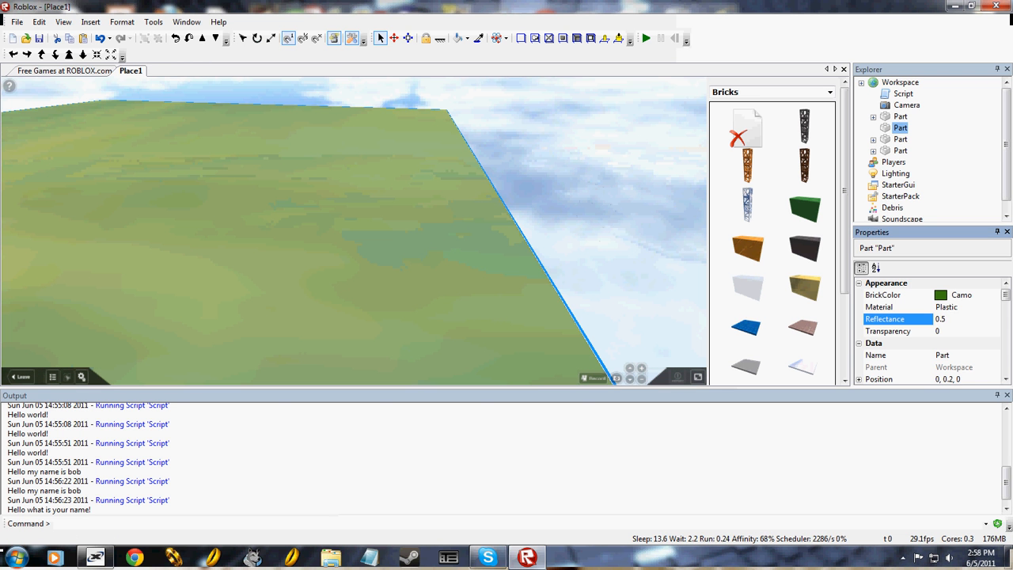
pyautogui.press('Return')
pyautogui.click(623, 270)
pyautogui.moveTo(622, 270); pyautogui.dragTo(628, 258, button='right')
pyautogui.click(628, 258)
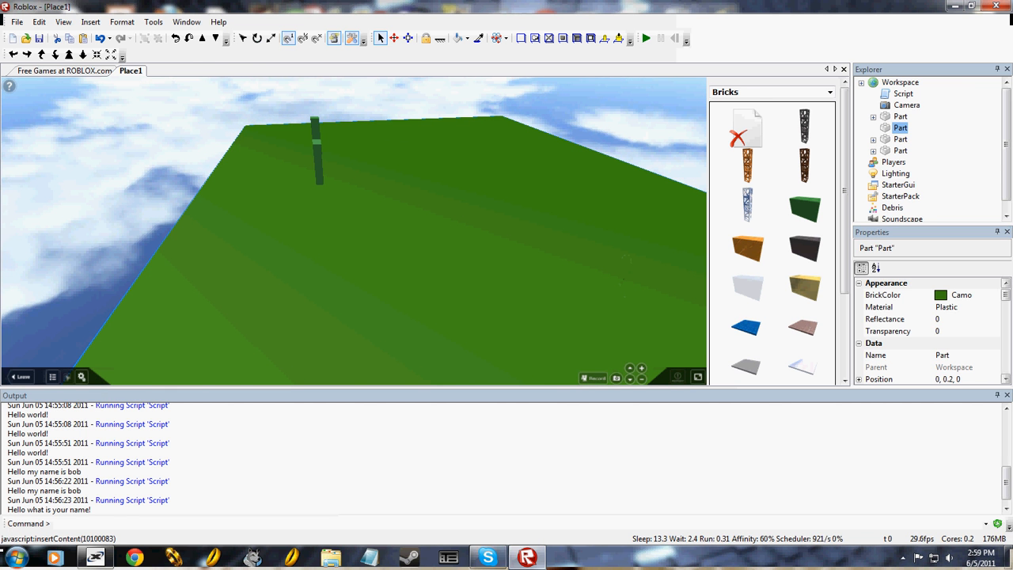
# Try Slate and Grass as the baseplate's material and inspect the textured surface.
pyautogui.click(966, 307)
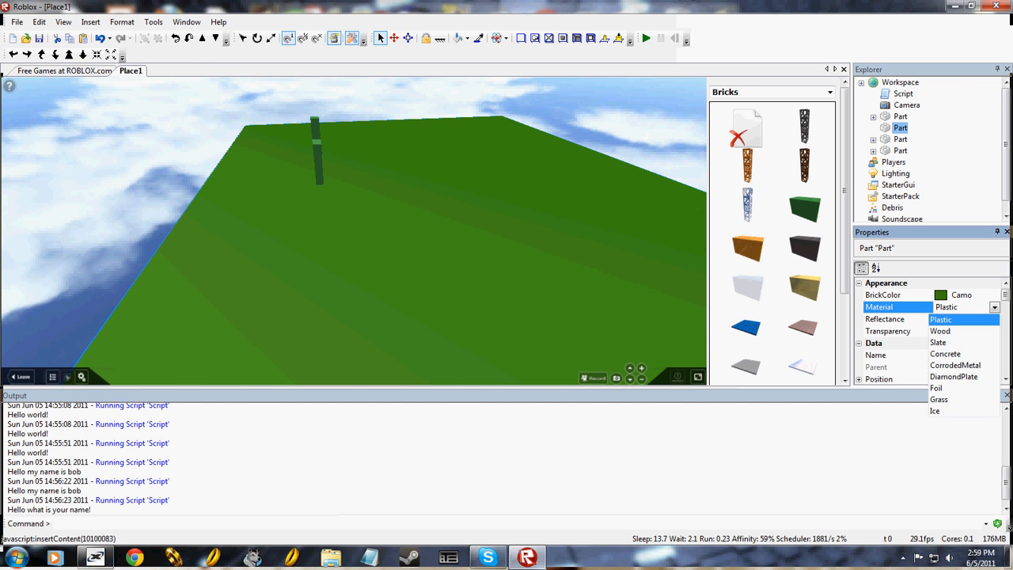
pyautogui.click(938, 342)
pyautogui.click(994, 307)
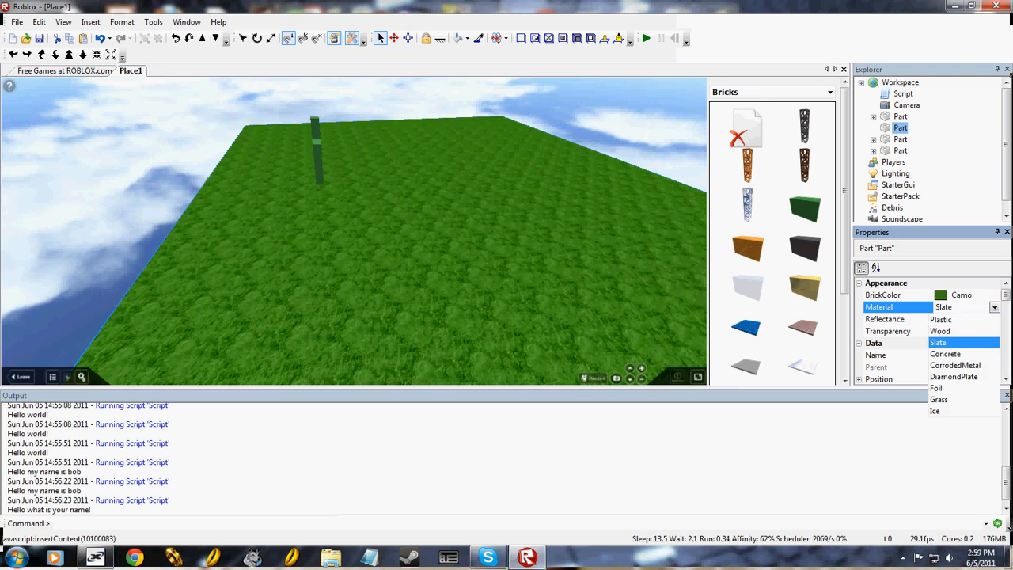
pyautogui.click(938, 399)
pyautogui.click(595, 181)
pyautogui.scroll(5, 644, 166)
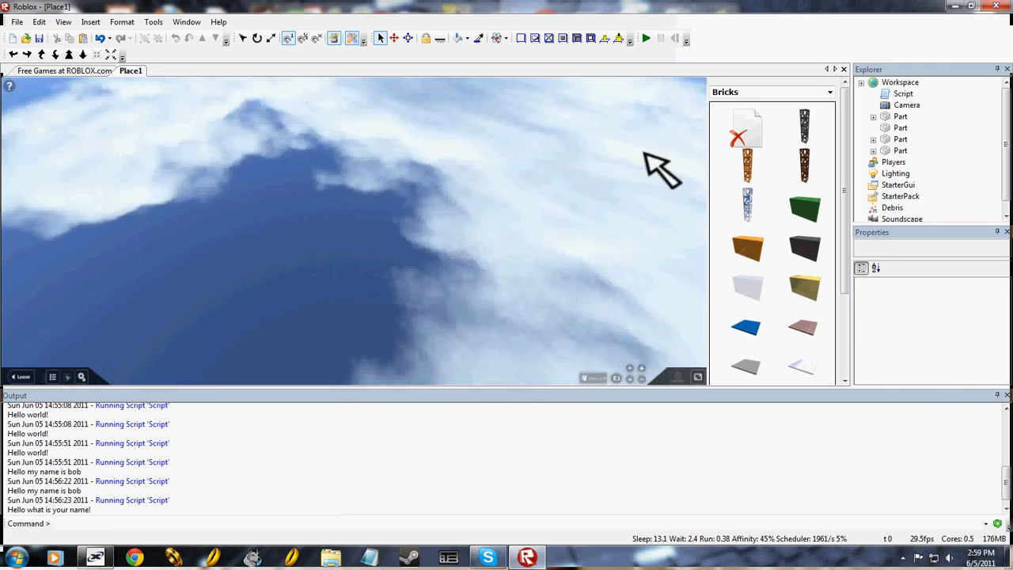
pyautogui.scroll(-3, 647, 166)
pyautogui.scroll(-5, 645, 156)
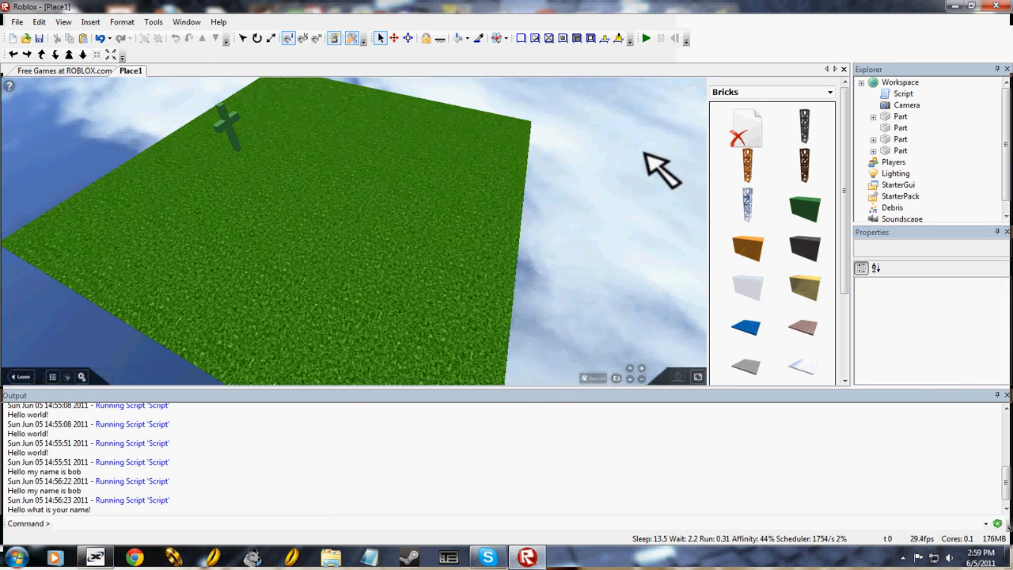
pyautogui.moveTo(645, 154); pyautogui.dragTo(645, 153, button='right')
# Select the grass baseplate and set its Transparency to 0.5.
pyautogui.click(479, 243)
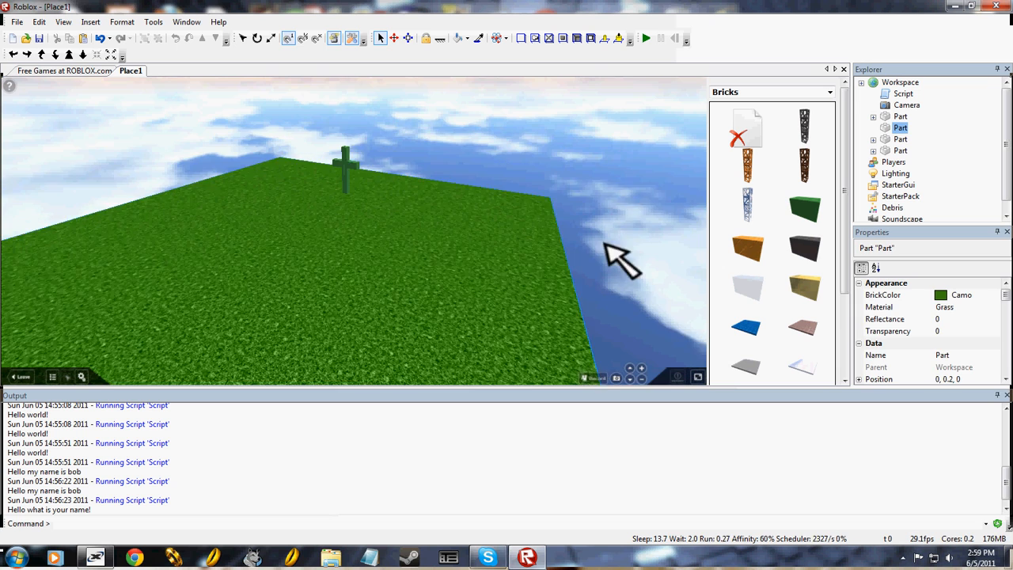
pyautogui.moveTo(449, 270); pyautogui.dragTo(499, 253, button='right')
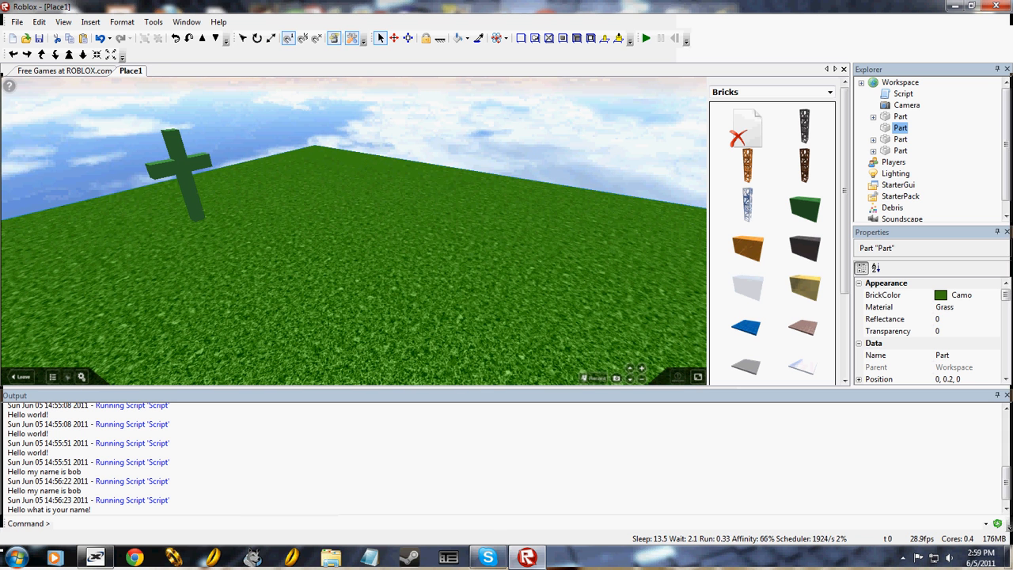
pyautogui.click(942, 330)
pyautogui.write('.,')
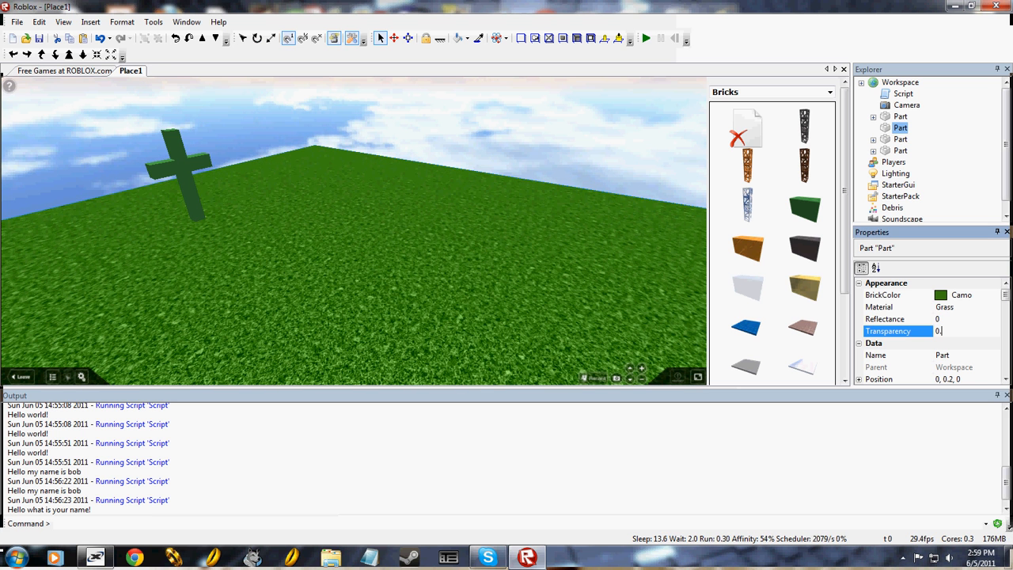
pyautogui.click(592, 148)
pyautogui.moveTo(592, 148); pyautogui.dragTo(504, 195, button='right')
pyautogui.click(504, 194)
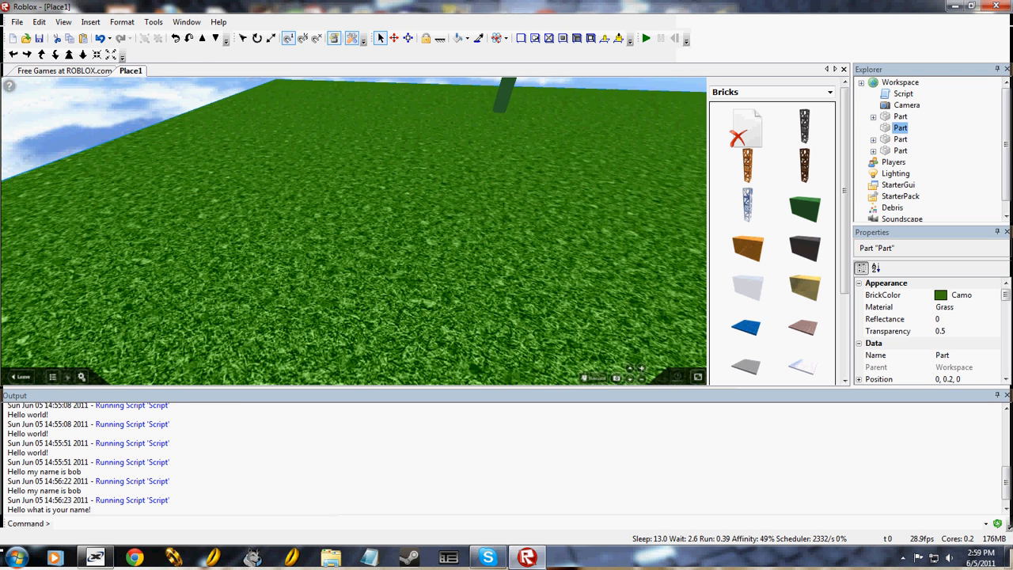
# Set the baseplate's Transparency to 1.
pyautogui.click(948, 331)
pyautogui.press('BackSpace')
pyautogui.press('BackSpace')
pyautogui.write('1')
pyautogui.press('Return')
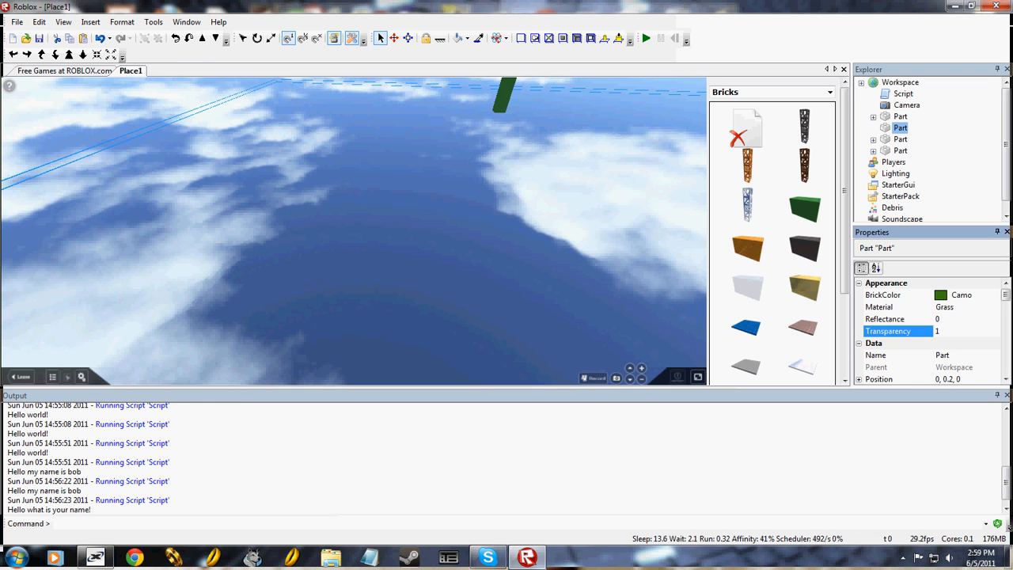
pyautogui.click(212, 146)
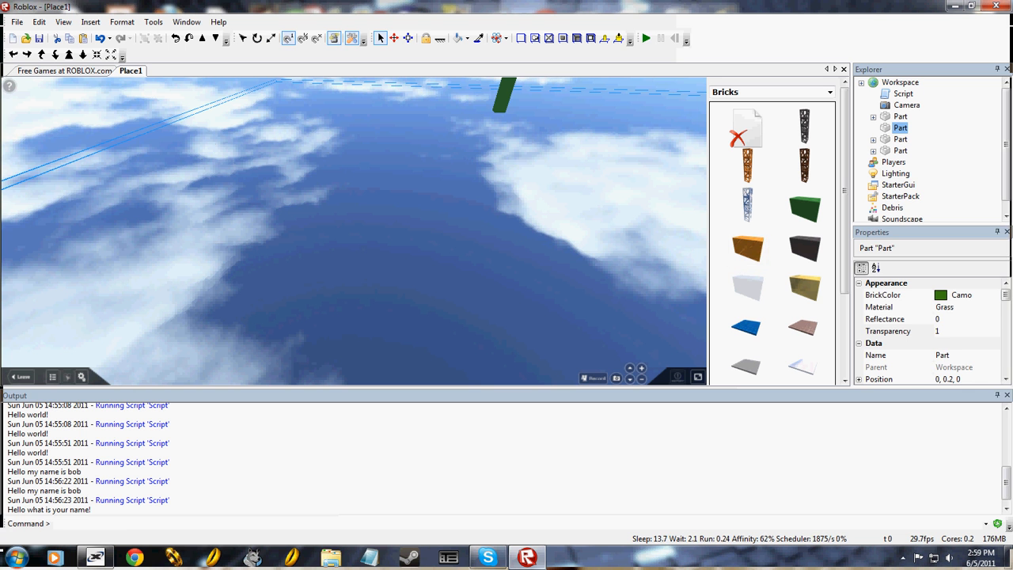
# Change the invisible baseplate's material from Grass to Plastic.
pyautogui.click(950, 307)
pyautogui.click(994, 307)
pyautogui.click(952, 319)
pyautogui.click(471, 285)
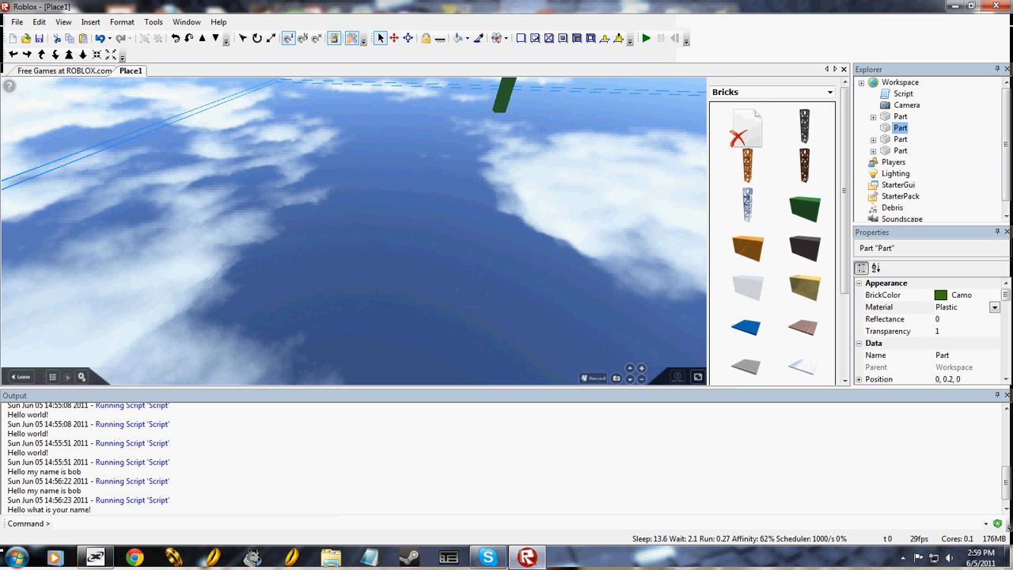
# Lower the baseplate's Transparency so the plate is see-through but visible, and view it together with the cross.
pyautogui.click(888, 331)
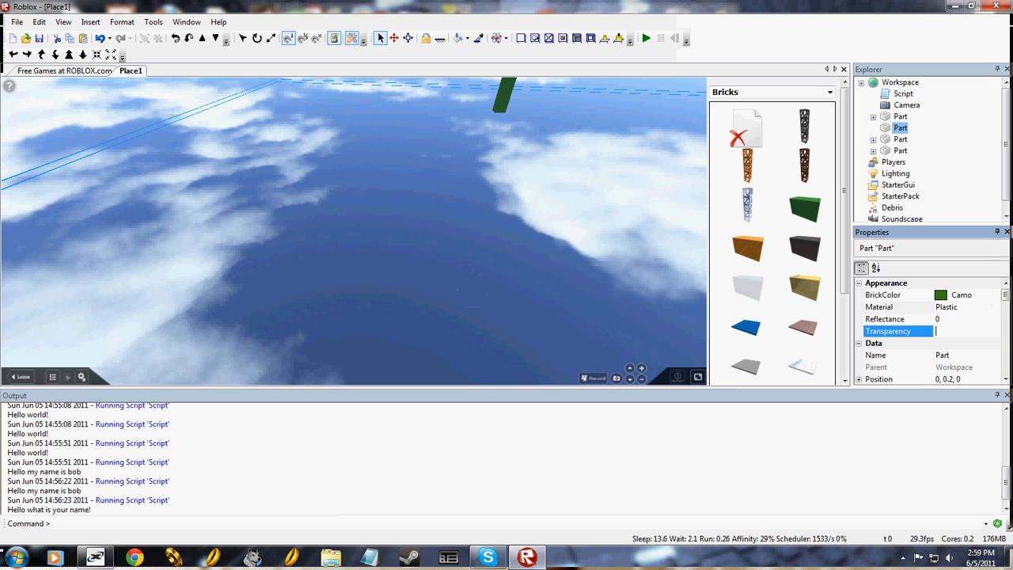
pyautogui.press('Return')
pyautogui.click(142, 219)
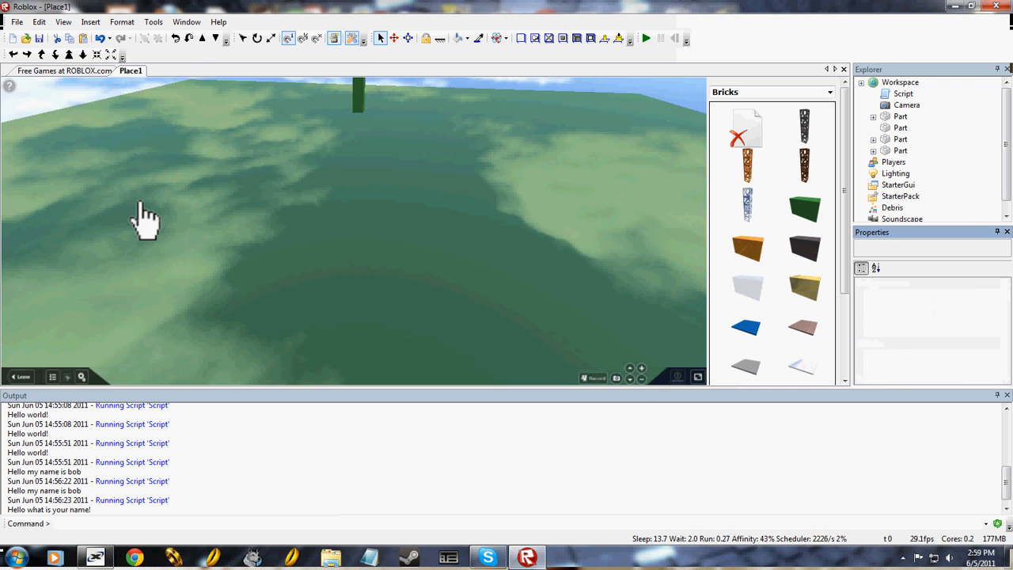
pyautogui.scroll(-3, 314, 252)
pyautogui.scroll(3, 314, 251)
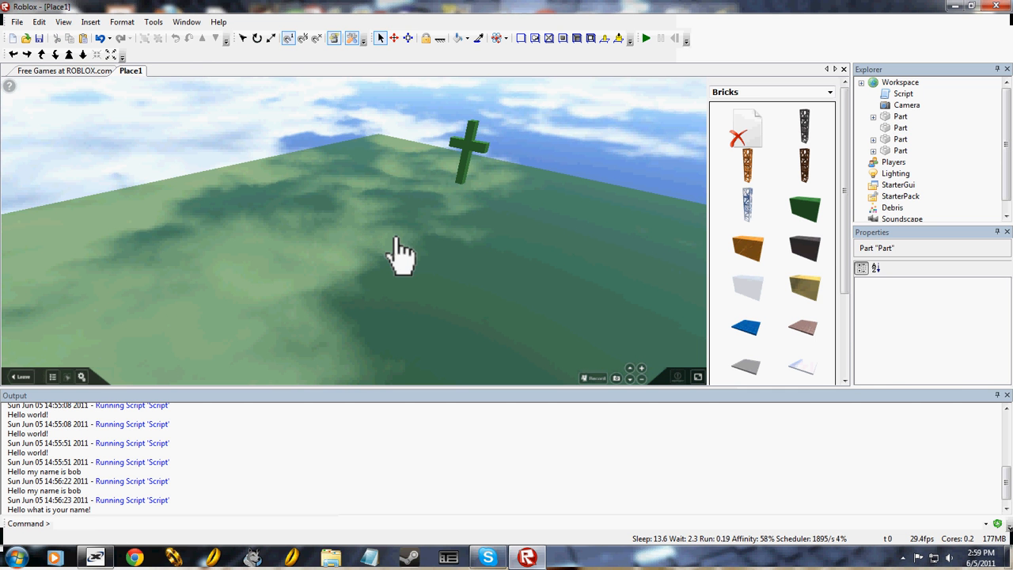
# Select the see-through baseplate, review its Behavior properties including Anchored, CanCollide and Locked, and deselect it.
pyautogui.click(402, 253)
pyautogui.scroll(-3, 930, 331)
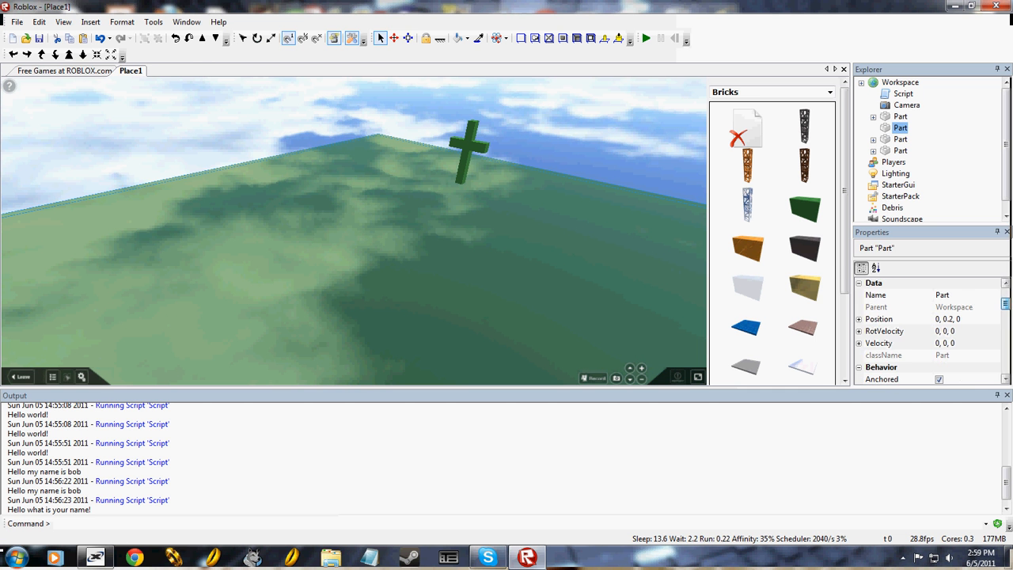
pyautogui.scroll(-2, 930, 331)
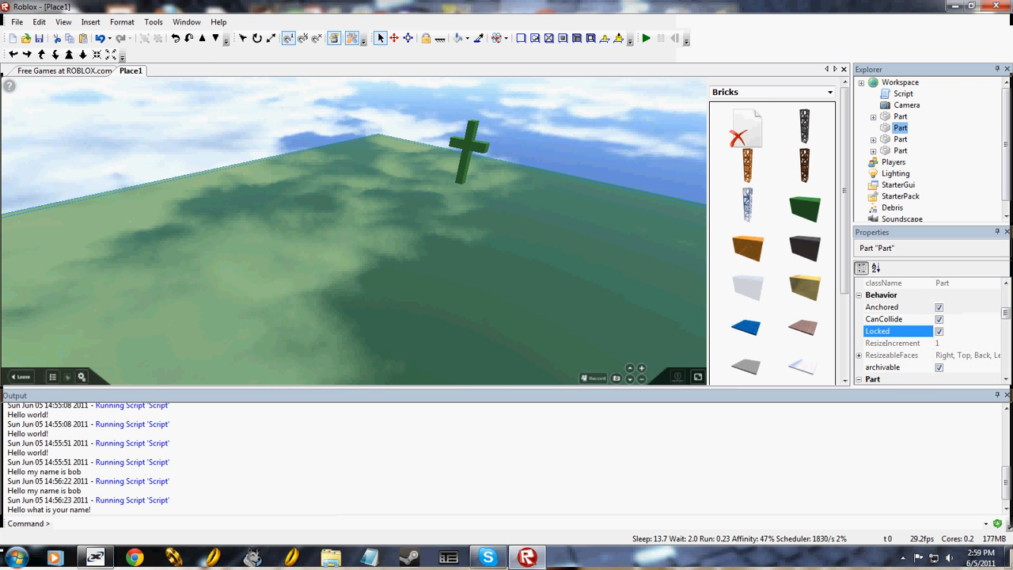
pyautogui.click(583, 150)
# Examine the green cross and the see-through baseplate up close, from a distance and from a low angle.
pyautogui.moveTo(509, 244); pyautogui.dragTo(521, 225, button='right')
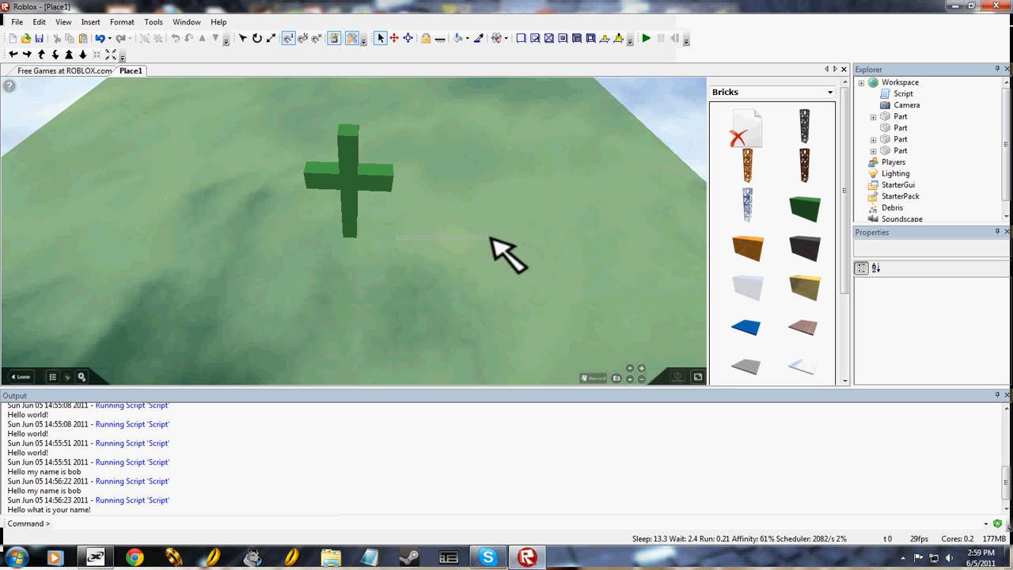
pyautogui.scroll(2, 352, 238)
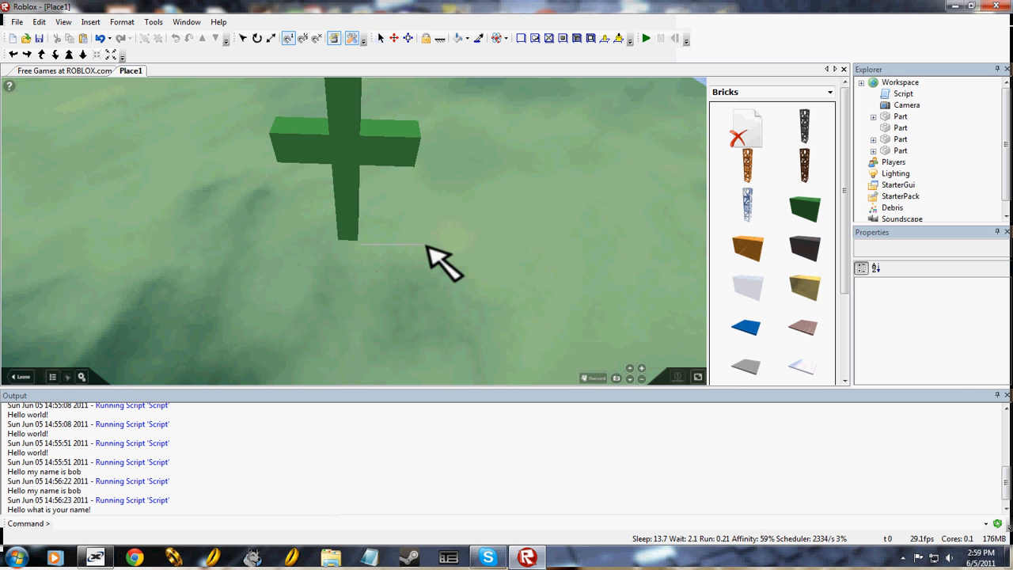
pyautogui.scroll(-6, 380, 262)
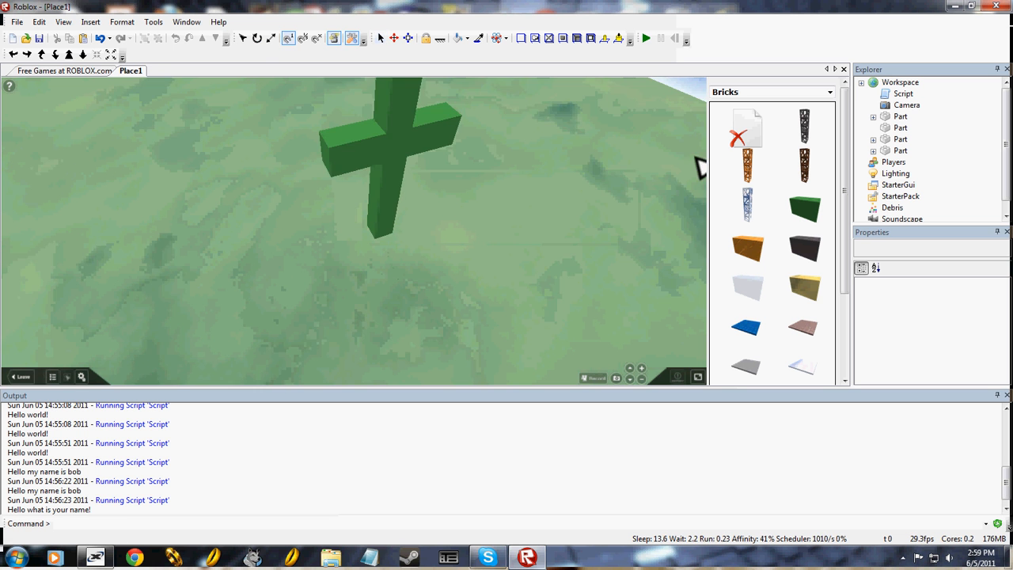
pyautogui.moveTo(567, 214); pyautogui.dragTo(626, 160, button='right')
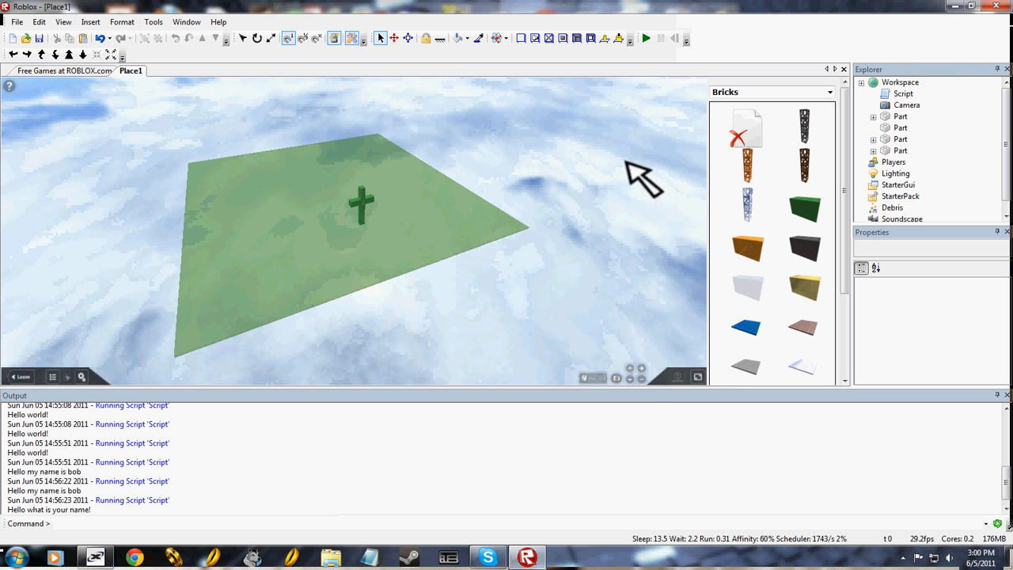
pyautogui.moveTo(276, 137); pyautogui.dragTo(208, 85, button='right')
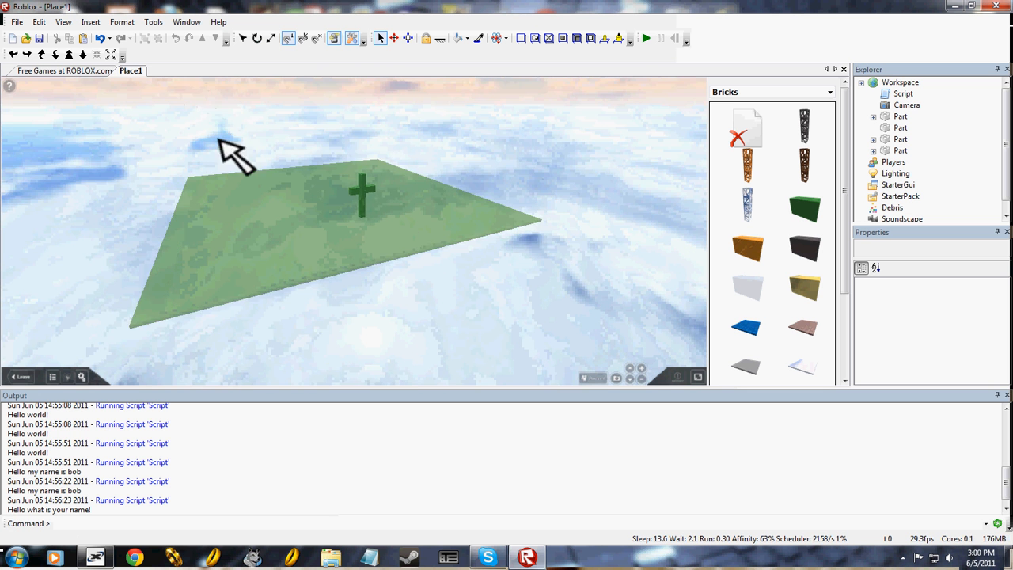
pyautogui.moveTo(219, 138); pyautogui.dragTo(147, 95, button='right')
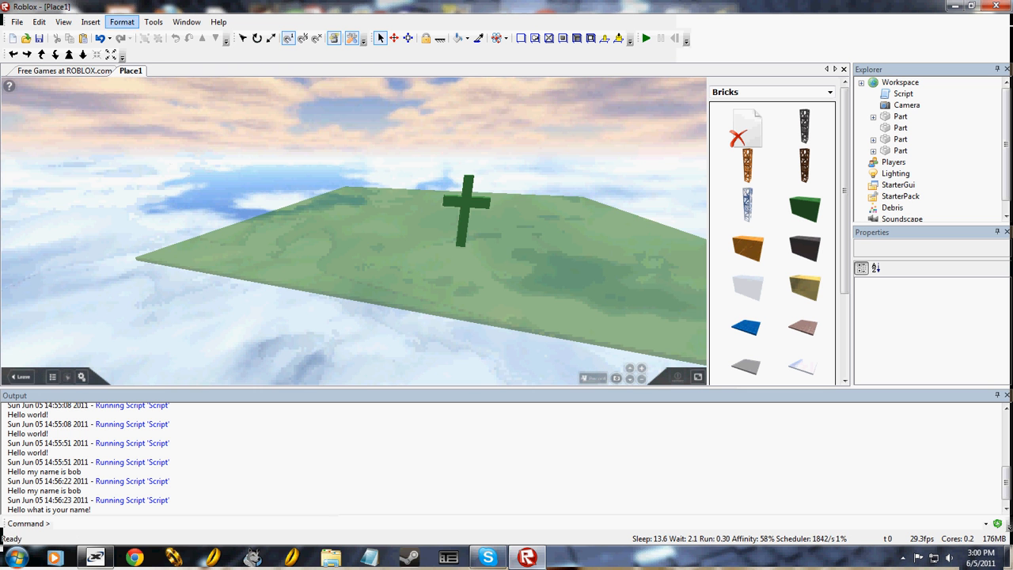
pyautogui.press('d')
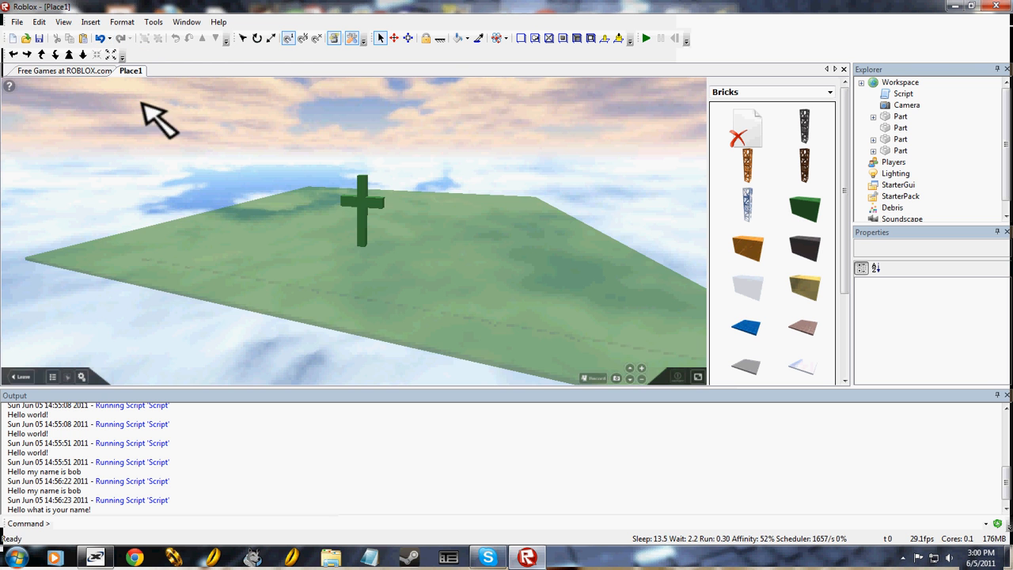
# Undo the last change and select the baseplate to show its Appearance properties.
pyautogui.click(100, 38)
pyautogui.scroll(-4, 208, 127)
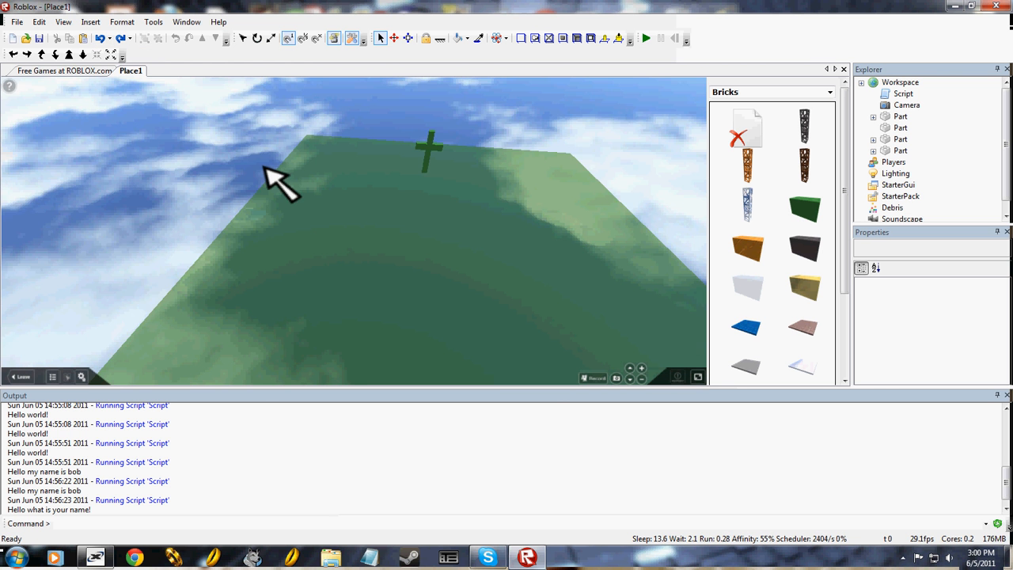
pyautogui.moveTo(264, 166); pyautogui.dragTo(267, 157, button='right')
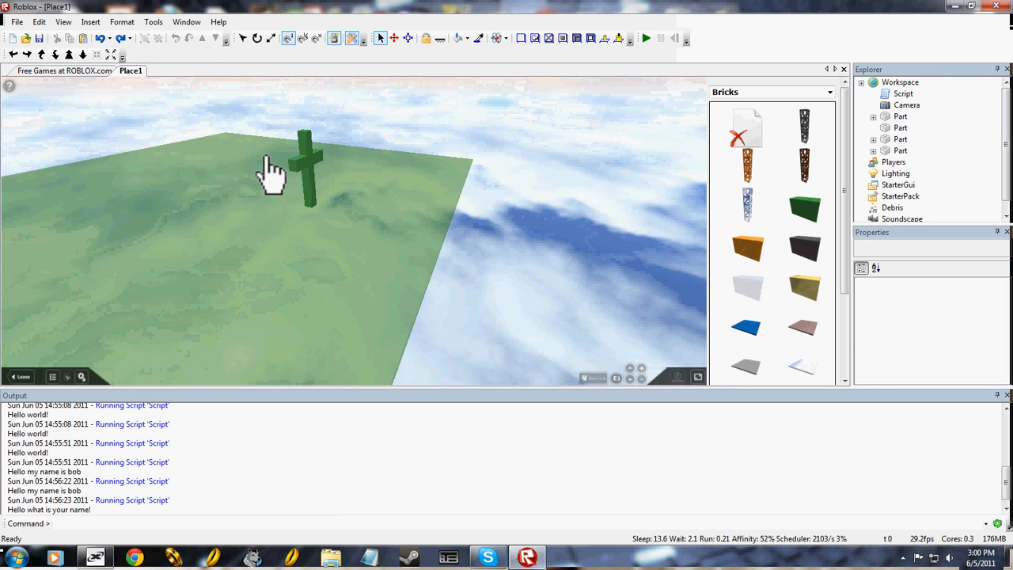
pyautogui.scroll(-3, 227, 219)
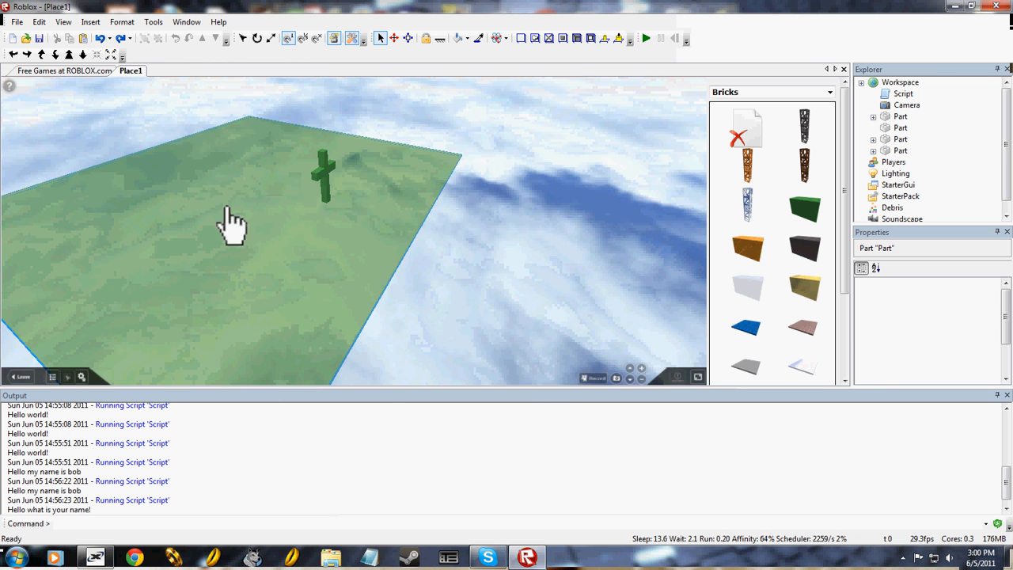
pyautogui.click(309, 231)
pyautogui.scroll(8, 310, 231)
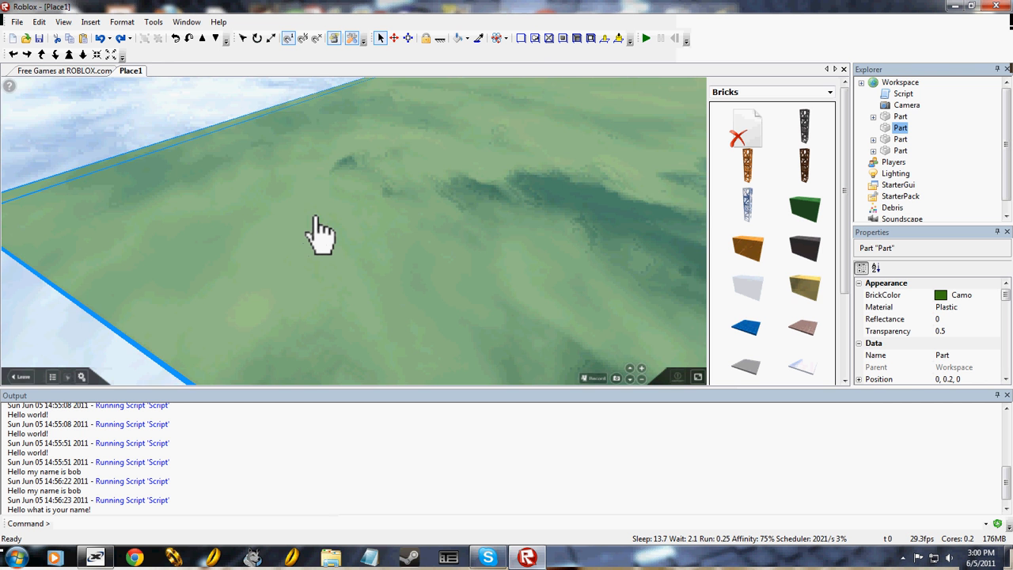
pyautogui.scroll(-6, 317, 232)
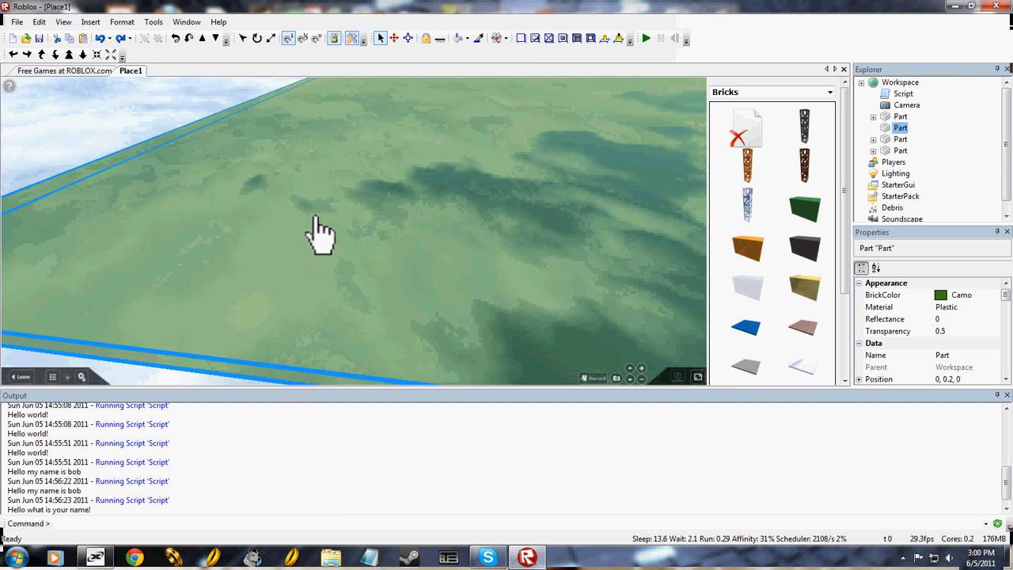
pyautogui.moveTo(317, 232); pyautogui.dragTo(317, 232, button='right')
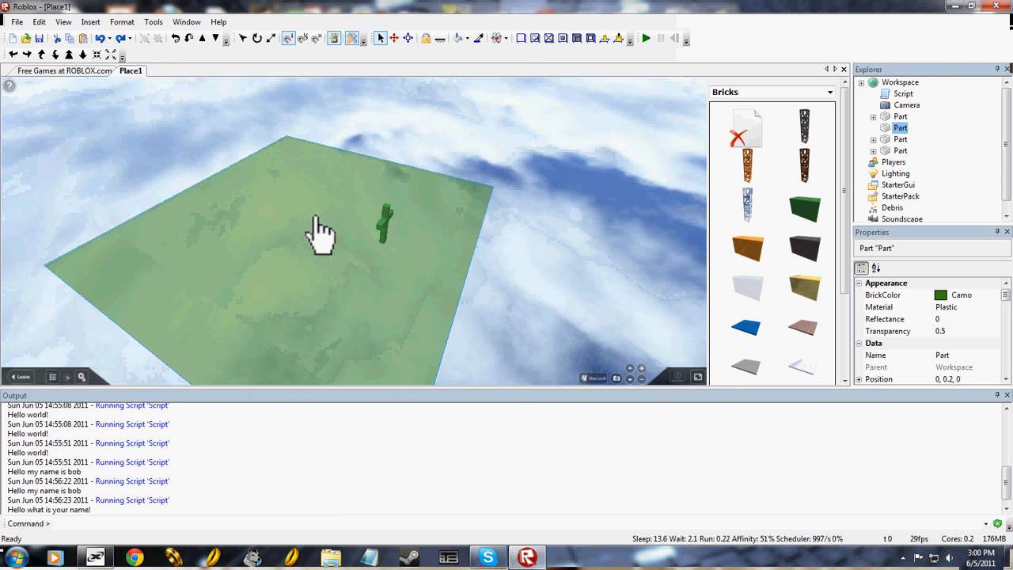
pyautogui.scroll(8, 317, 232)
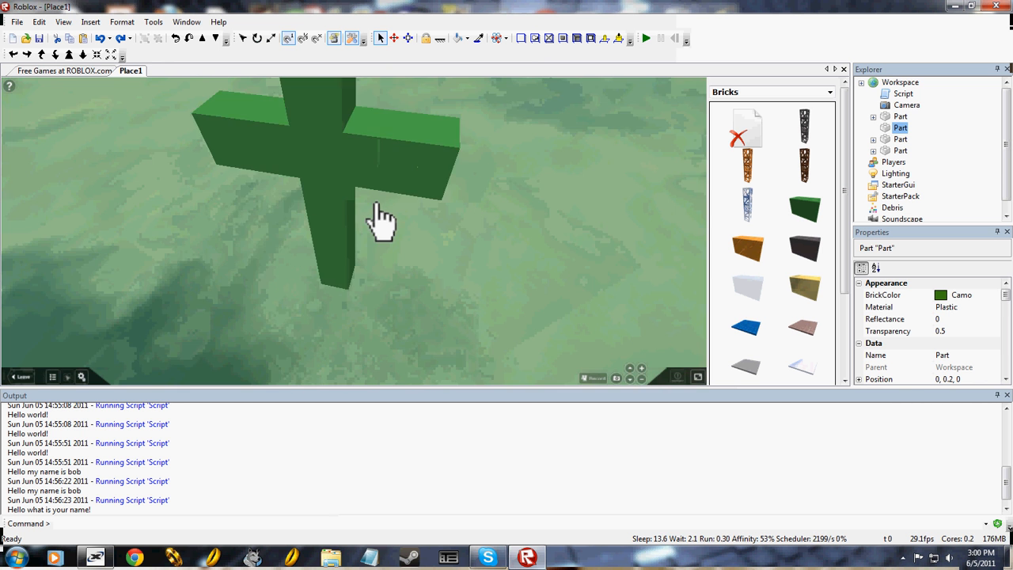
pyautogui.scroll(-7, 377, 204)
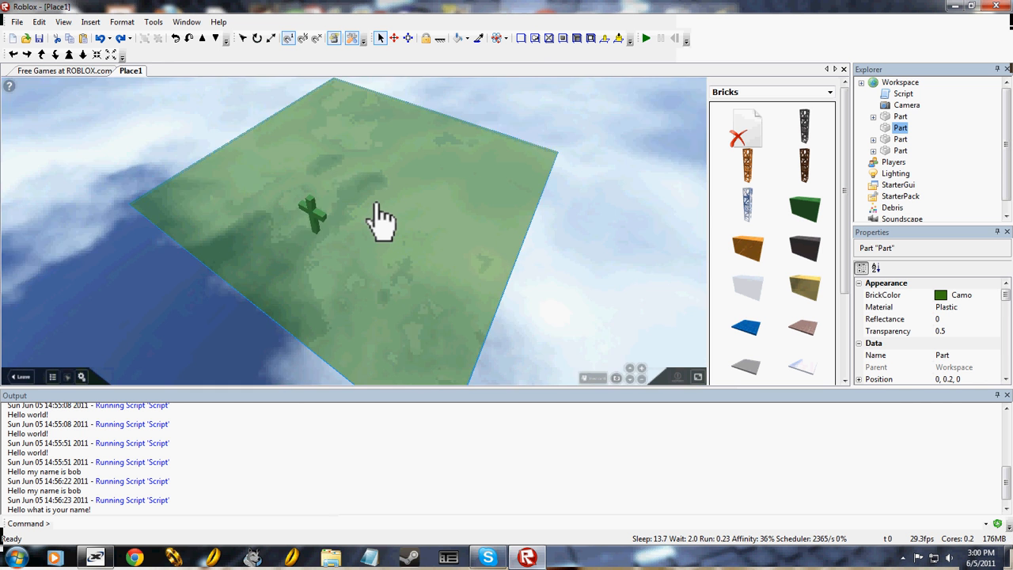
pyautogui.moveTo(377, 204); pyautogui.dragTo(377, 204, button='right')
pyautogui.scroll(3, 377, 205)
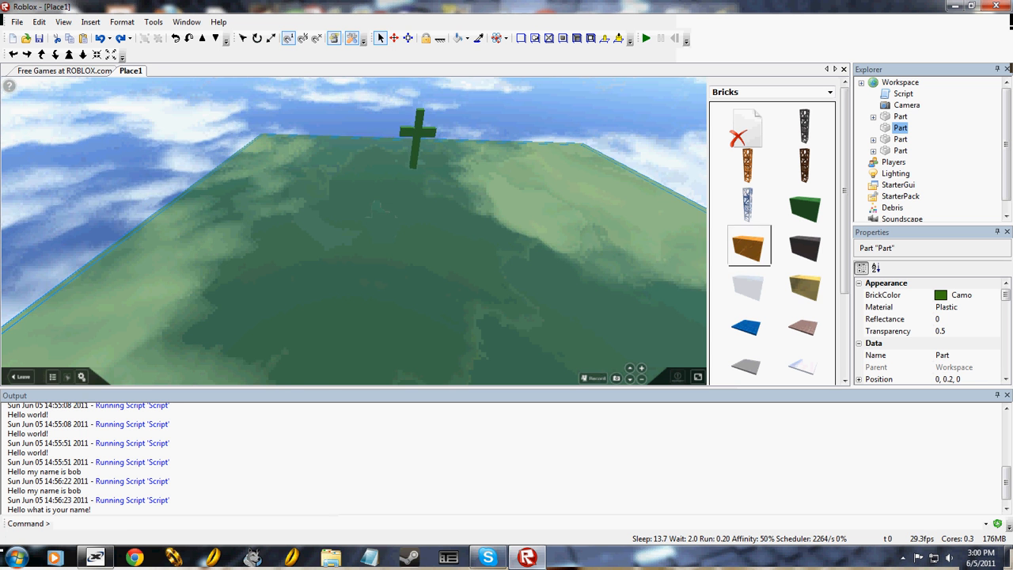
pyautogui.moveTo(640, 188); pyautogui.dragTo(641, 183, button='right')
pyautogui.scroll(2, 641, 182)
pyautogui.moveTo(518, 173); pyautogui.dragTo(518, 173, button='right')
pyautogui.scroll(-3, 517, 172)
pyautogui.scroll(2, 518, 173)
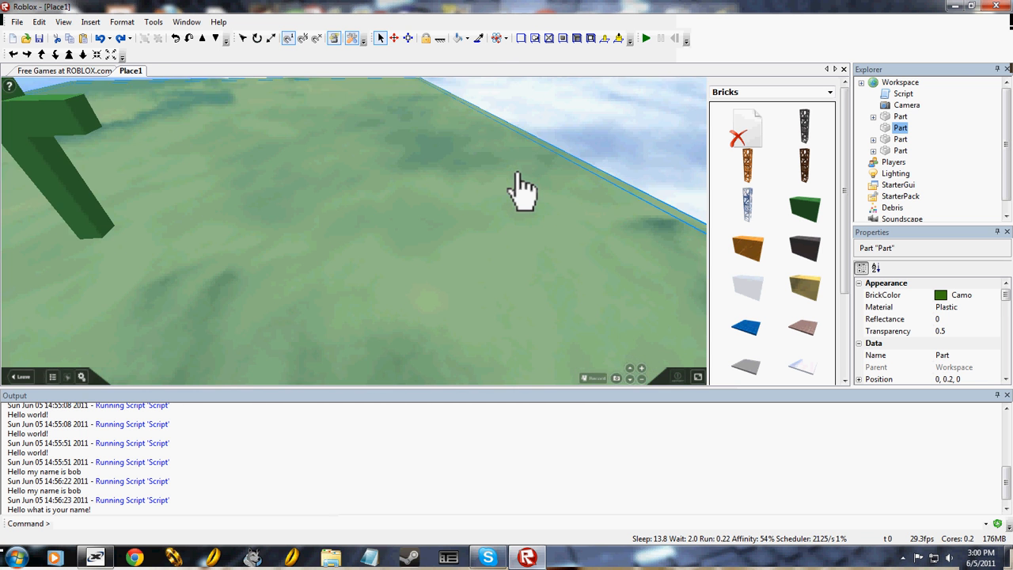
pyautogui.scroll(-3, 518, 172)
pyautogui.moveTo(247, 160); pyautogui.dragTo(247, 159, button='right')
pyautogui.scroll(3, 247, 160)
pyautogui.moveTo(307, 205); pyautogui.dragTo(305, 202, button='right')
pyautogui.scroll(-4, 307, 205)
pyautogui.scroll(3, 306, 203)
pyautogui.scroll(-2, 536, 193)
pyautogui.moveTo(537, 193)
pyautogui.mouseDown(button='right')
pyautogui.moveTo(526, 198)
pyautogui.moveTo(541, 212)
pyautogui.moveTo(525, 201)
pyautogui.moveTo(536, 214)
pyautogui.moveTo(527, 205)
pyautogui.moveTo(527, 216)
pyautogui.moveTo(528, 205)
pyautogui.mouseUp(button='right')
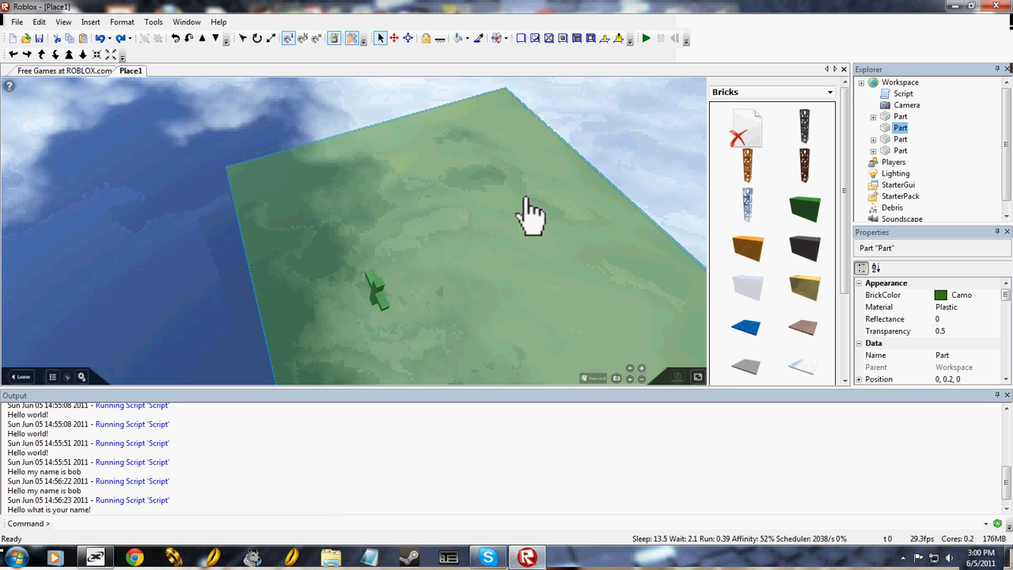
pyautogui.scroll(2, 525, 199)
pyautogui.scroll(-2, 526, 201)
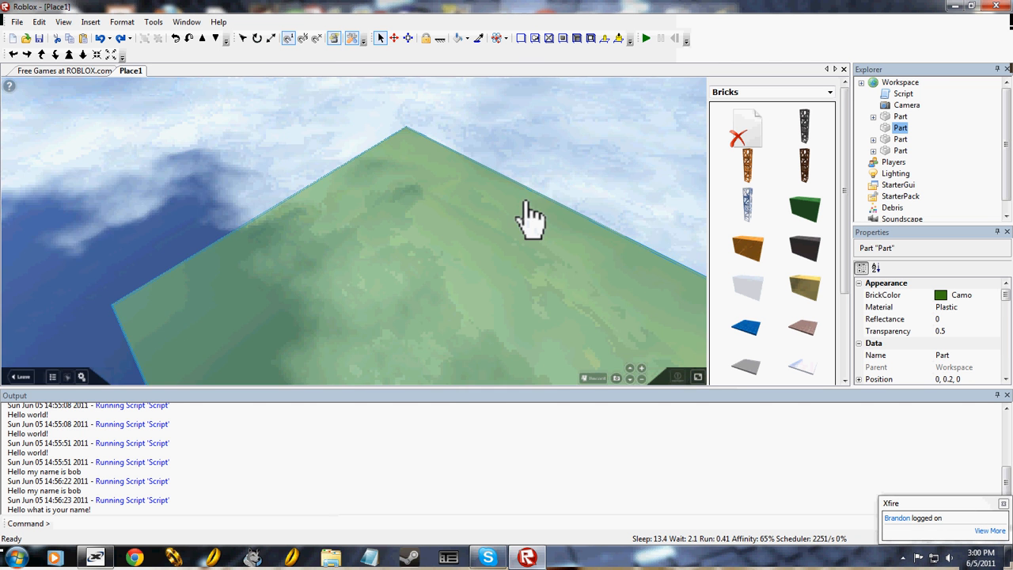
pyautogui.scroll(-2, 526, 202)
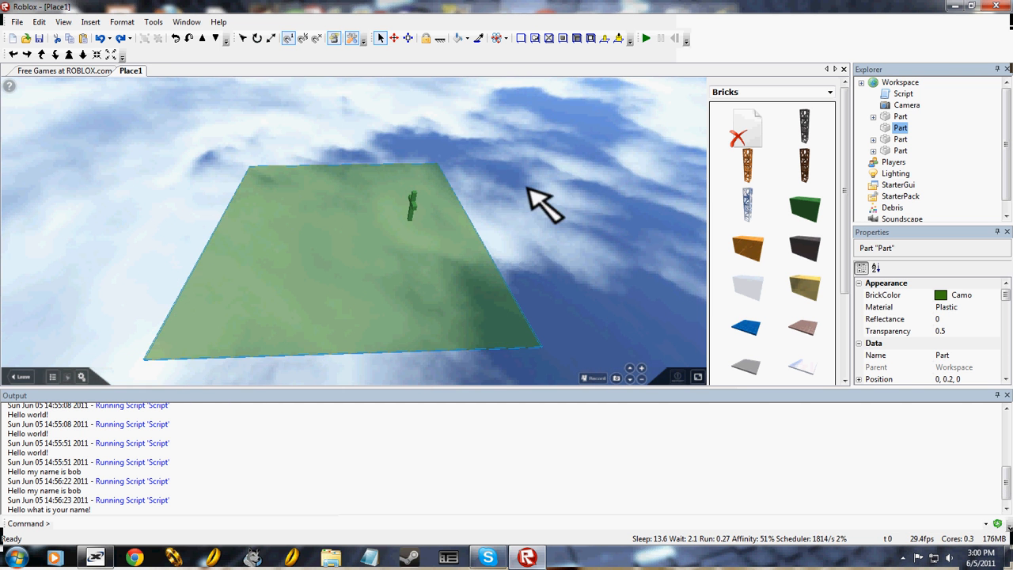
pyautogui.scroll(3, 533, 190)
# Look through the properties of the Players, StarterGui and StarterPack objects, and clear the selection.
pyautogui.click(894, 162)
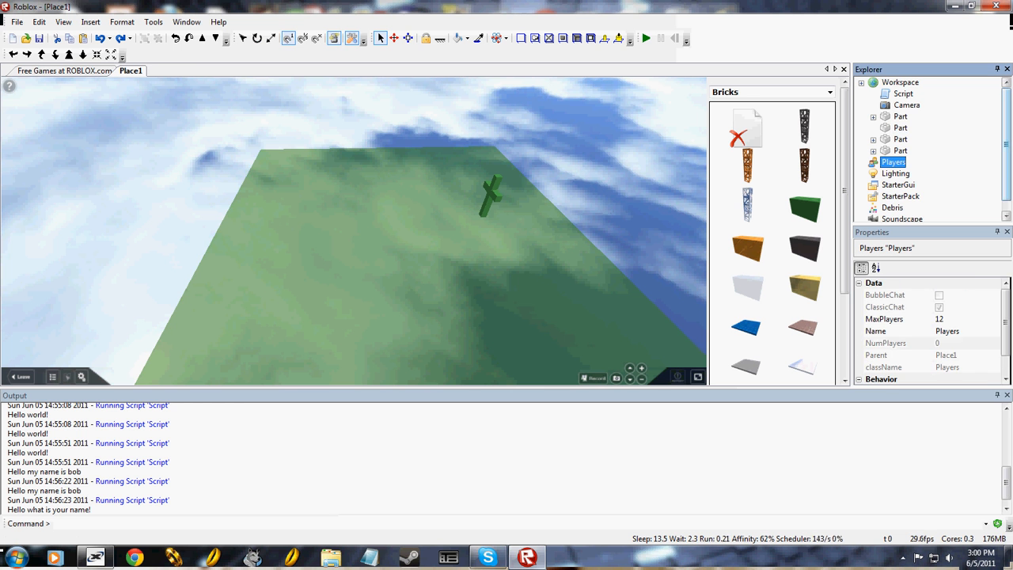
pyautogui.moveTo(1006, 144); pyautogui.dragTo(1006, 157)
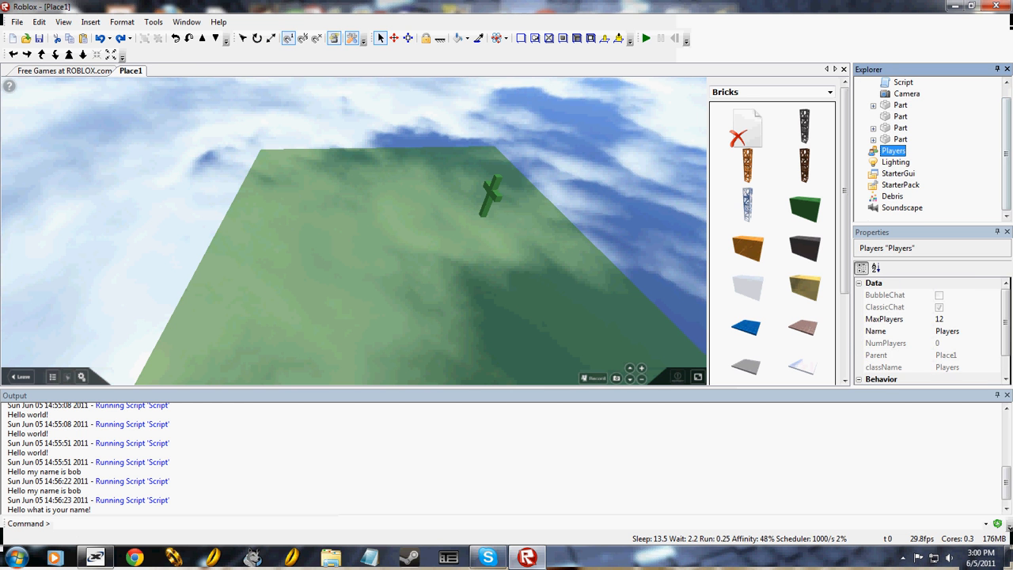
pyautogui.click(898, 173)
pyautogui.click(901, 185)
pyautogui.click(671, 159)
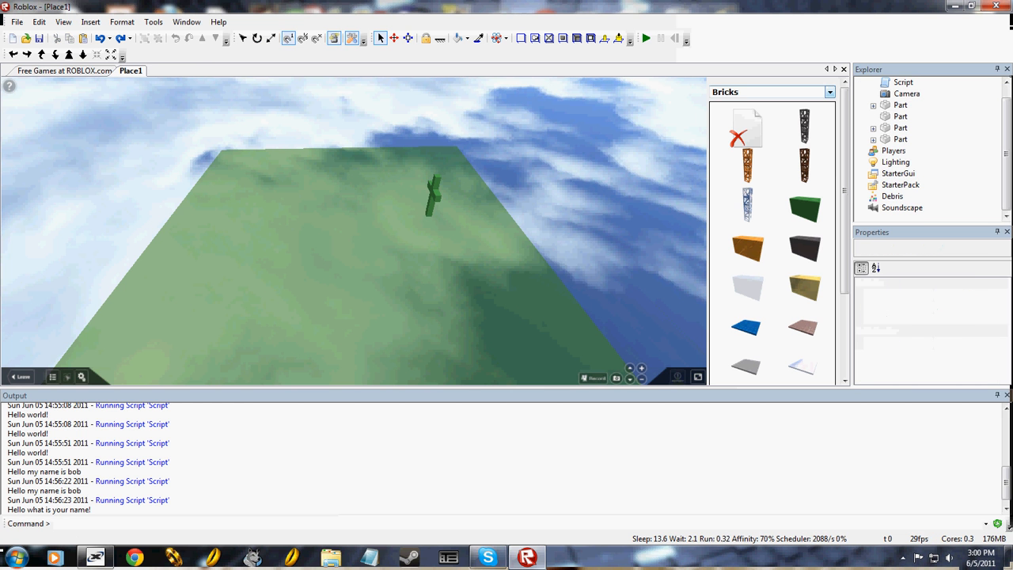
pyautogui.click(799, 92)
pyautogui.click(598, 146)
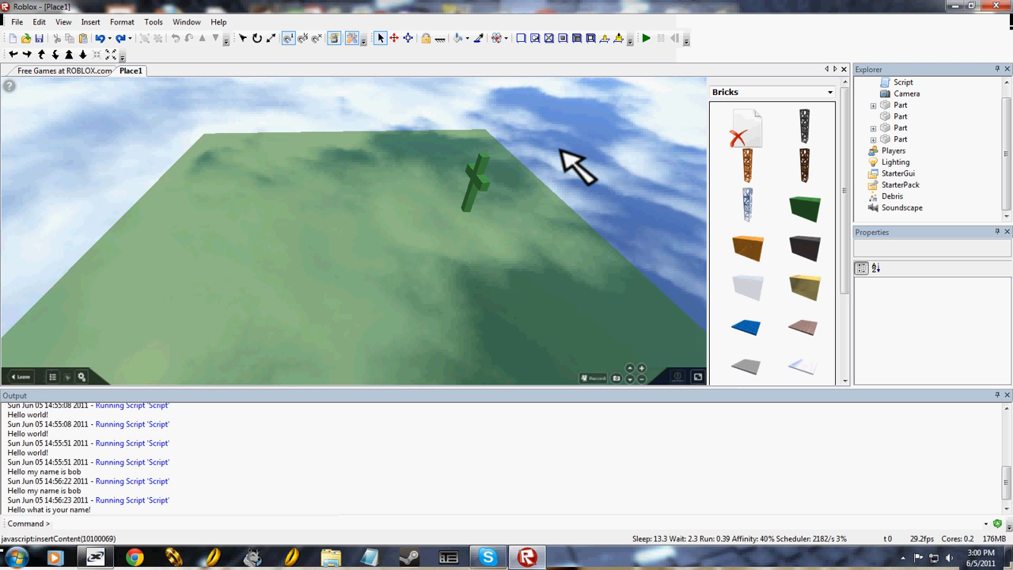
pyautogui.moveTo(560, 150); pyautogui.dragTo(560, 150, button='right')
pyautogui.scroll(-3, 560, 151)
pyautogui.scroll(5, 561, 150)
pyautogui.scroll(-5, 561, 150)
pyautogui.scroll(-2, 560, 150)
pyautogui.scroll(5, 560, 151)
pyautogui.scroll(-5, 560, 151)
pyautogui.scroll(-2, 560, 151)
pyautogui.scroll(5, 560, 151)
pyautogui.scroll(-3, 560, 151)
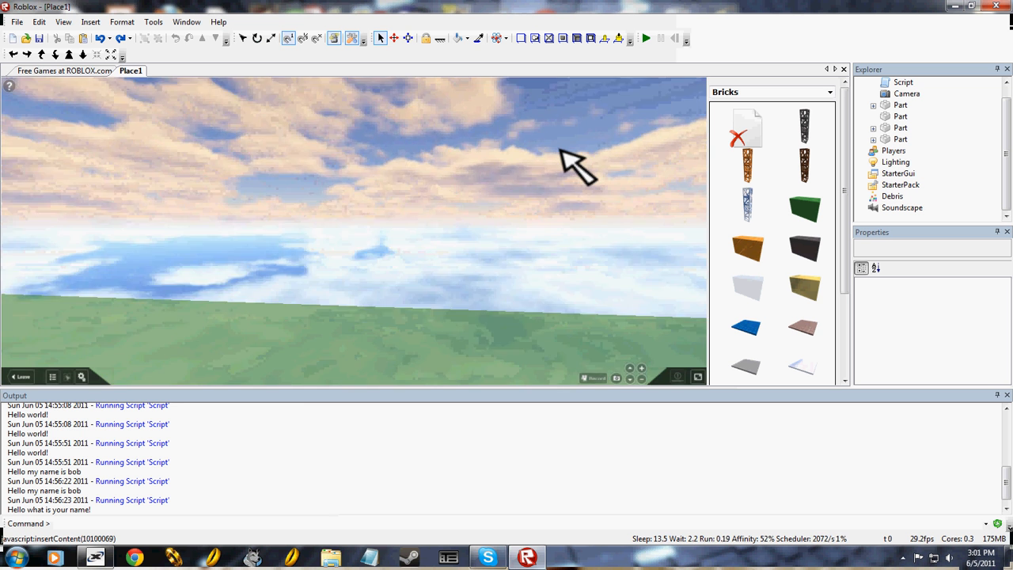
pyautogui.moveTo(560, 150); pyautogui.dragTo(561, 151, button='right')
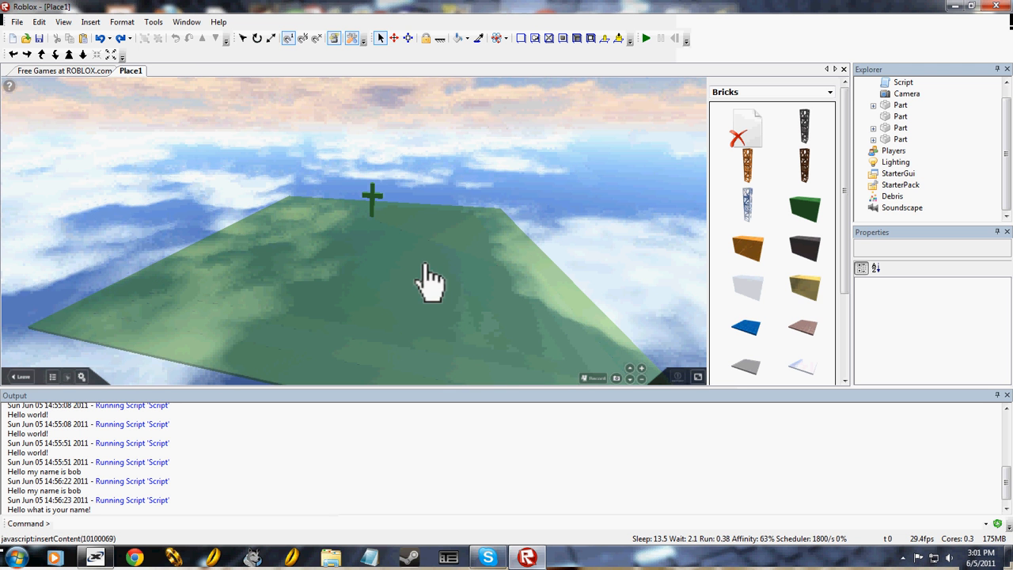
# Take a screenshot of the place with the cross standing on the see-through baseplate.
pyautogui.click(903, 557)
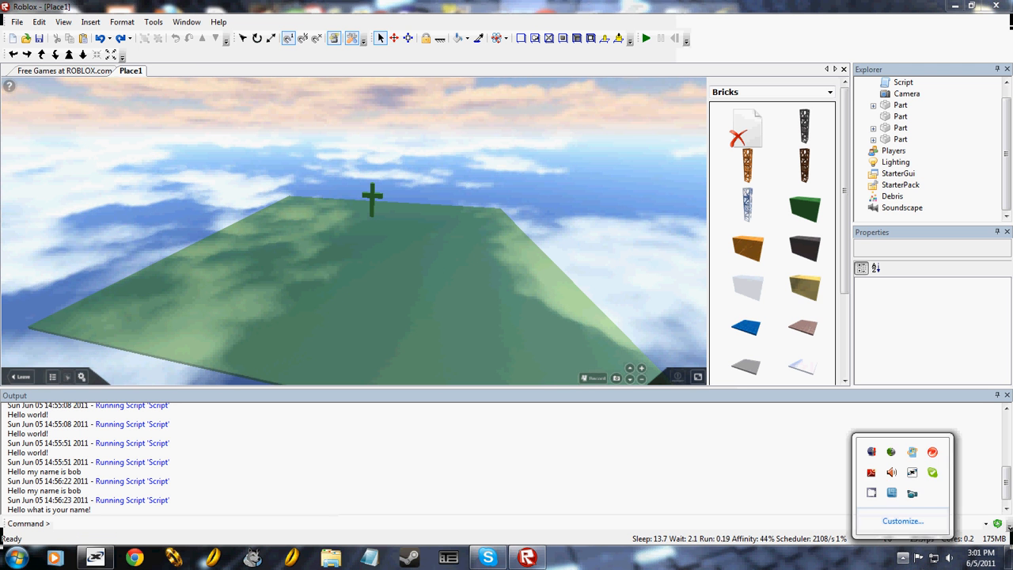
pyautogui.click(582, 239)
pyautogui.press('Print')
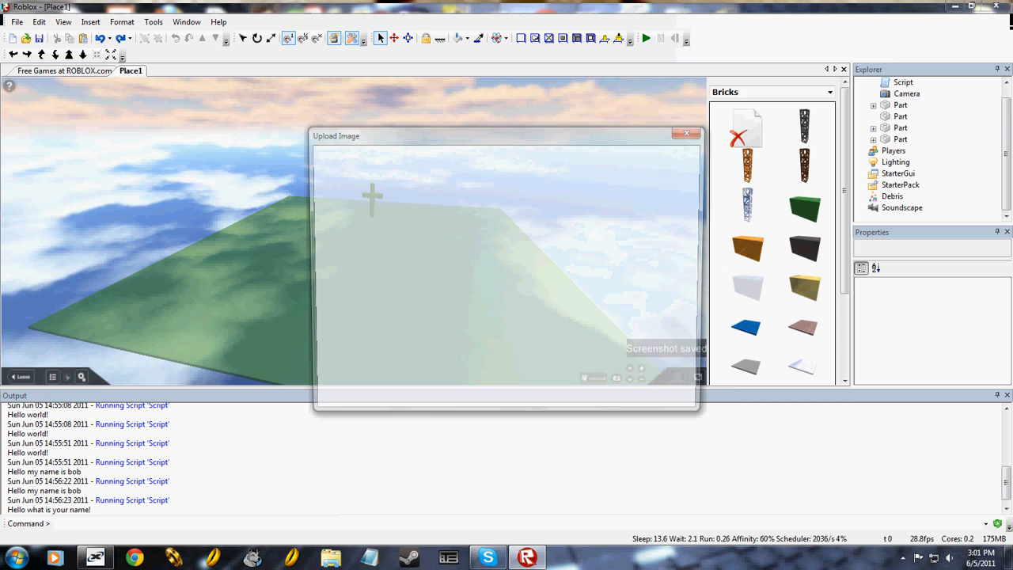